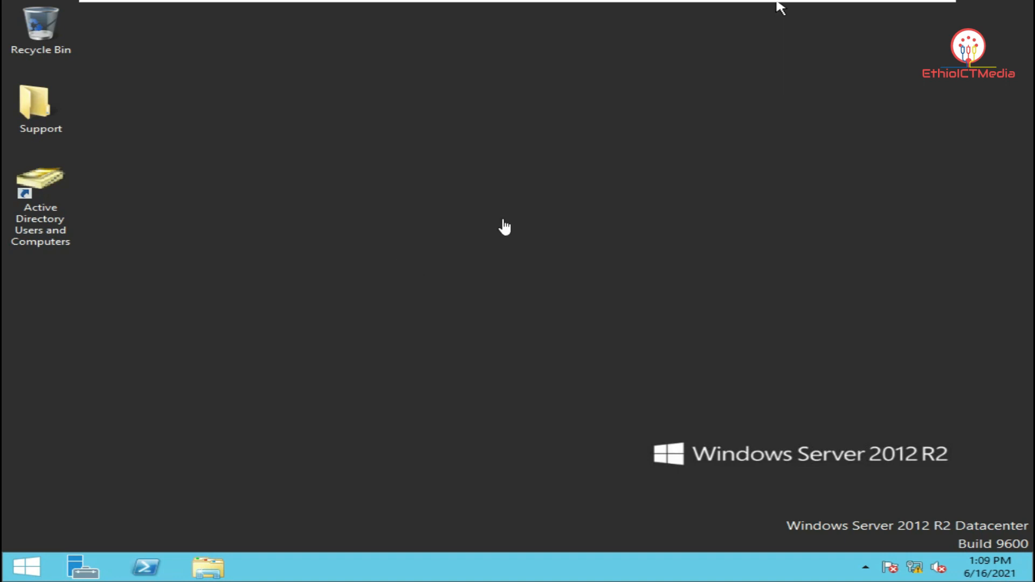
On the server, open the Ethernet0 connection status and view its full details
{"action": "left_click", "coordinate": [919, 576]}
{"action": "right_click", "coordinate": [920, 575]}
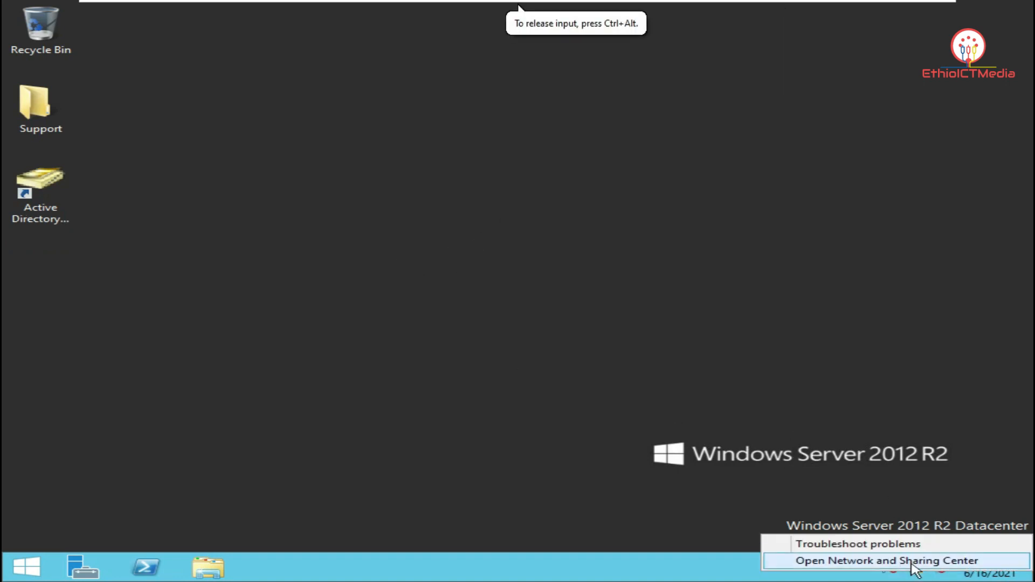
{"action": "left_click", "coordinate": [911, 559]}
{"action": "left_click", "coordinate": [252, 154]}
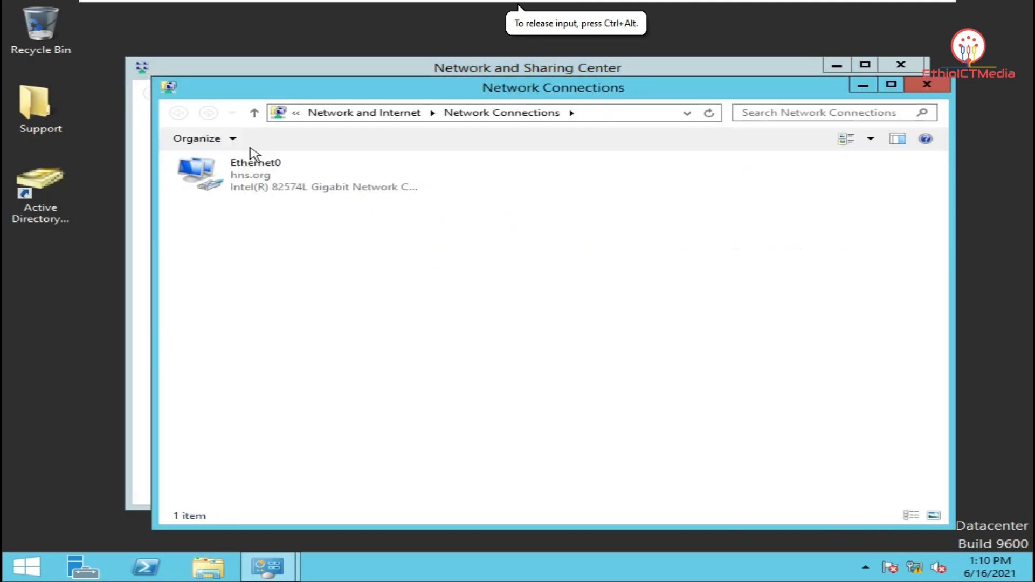
{"action": "double_click", "coordinate": [269, 178]}
{"action": "left_click", "coordinate": [405, 274]}
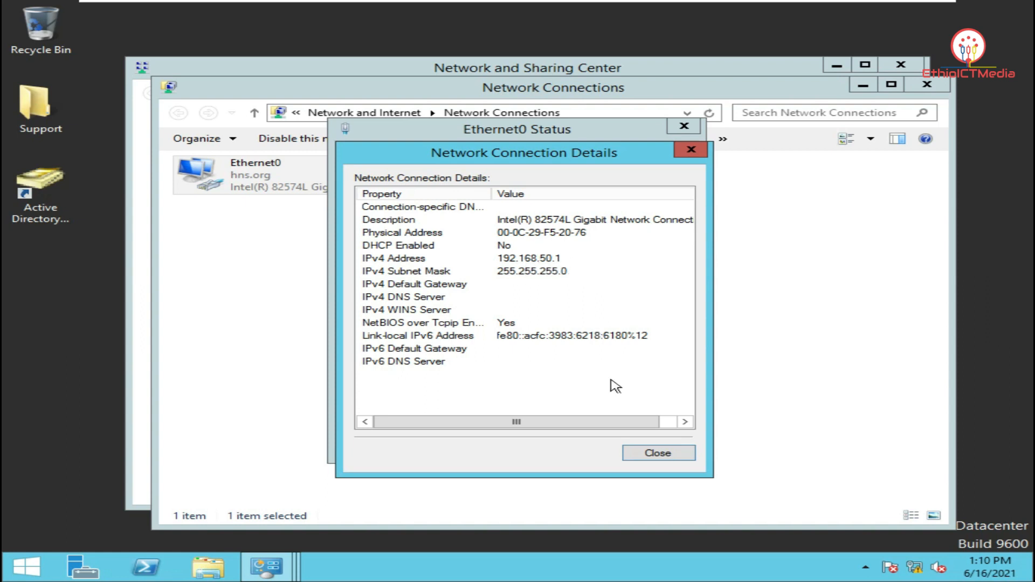
Close the server's connection details, Ethernet0 status, and Network and Sharing Center windows
{"action": "left_click", "coordinate": [663, 455]}
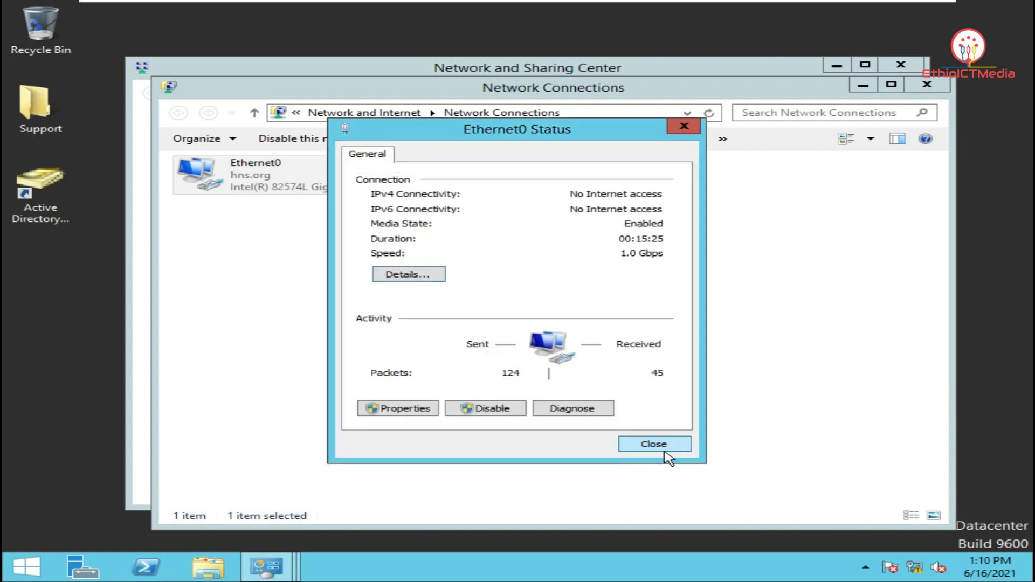
{"action": "left_click", "coordinate": [647, 445]}
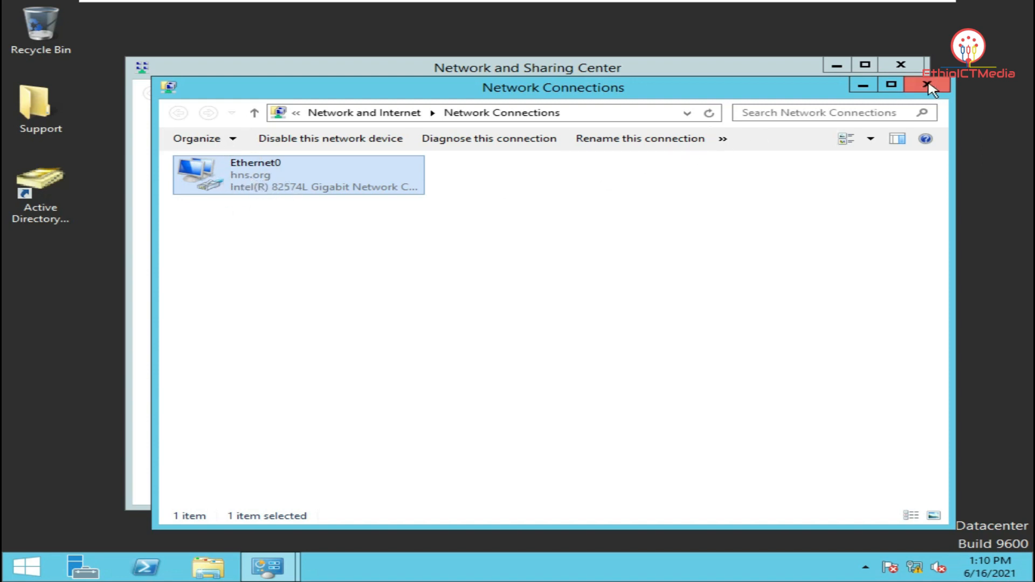
{"action": "left_click", "coordinate": [928, 86]}
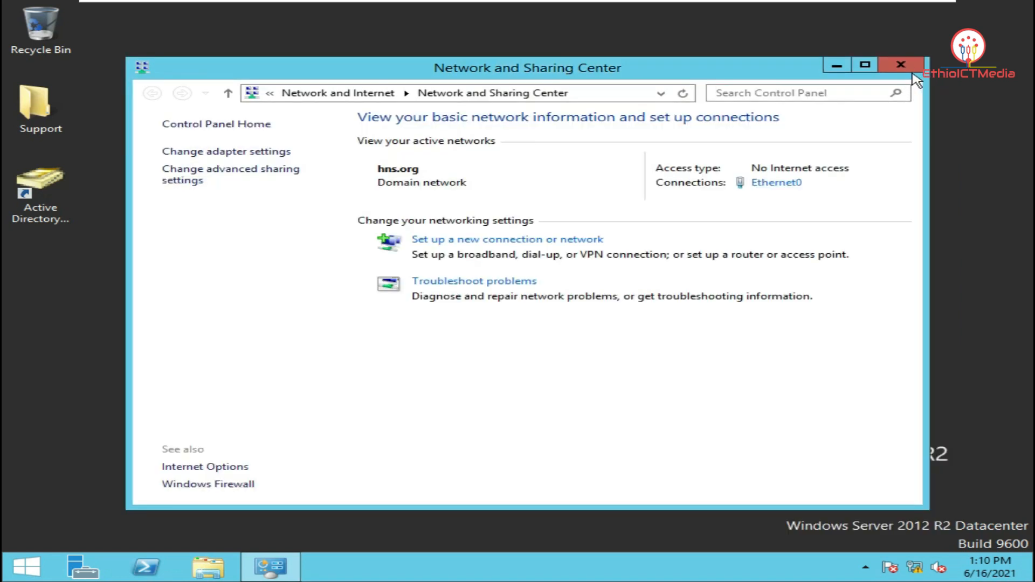
{"action": "left_click", "coordinate": [900, 64]}
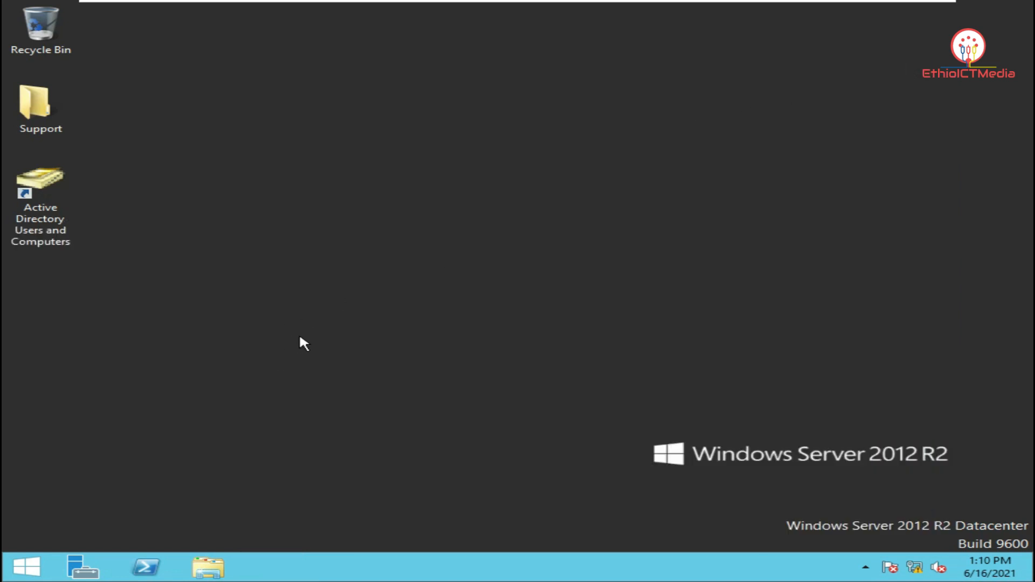
Review the domain user accounts in Active Directory Users and Computers, then close it
{"action": "left_click", "coordinate": [64, 217]}
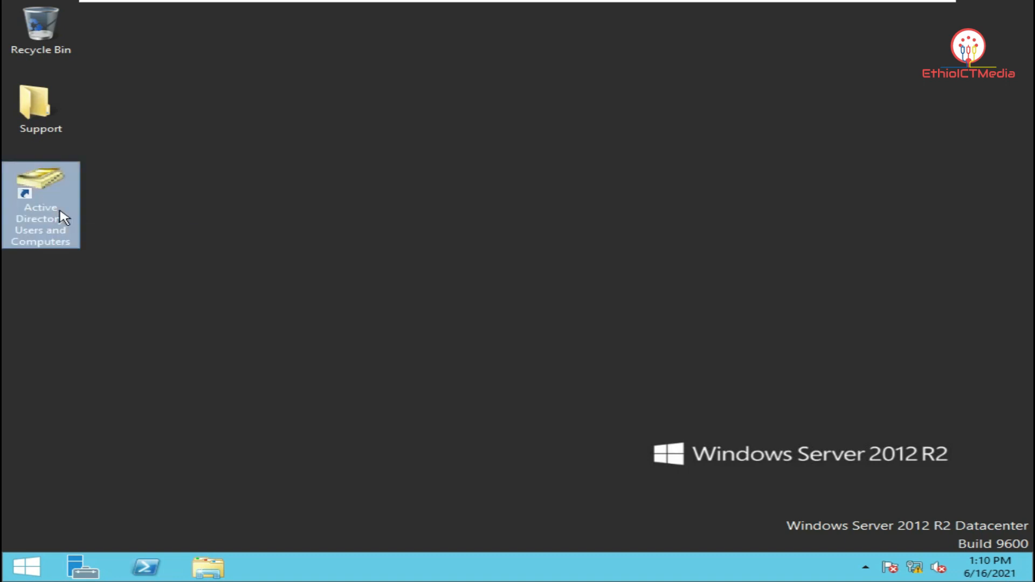
{"action": "double_click", "coordinate": [64, 217]}
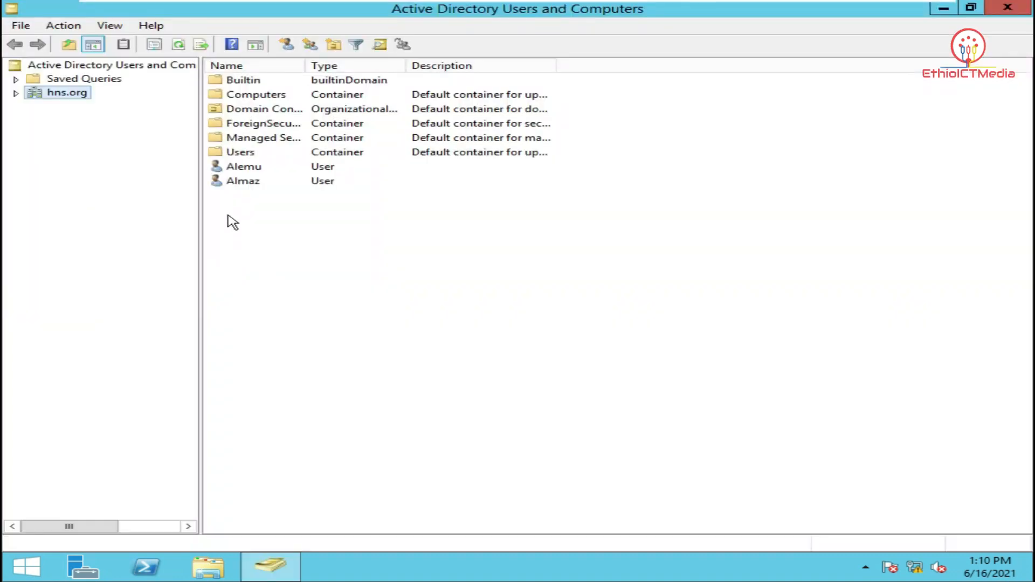
{"action": "left_click", "coordinate": [261, 171]}
{"action": "left_click", "coordinate": [261, 183]}
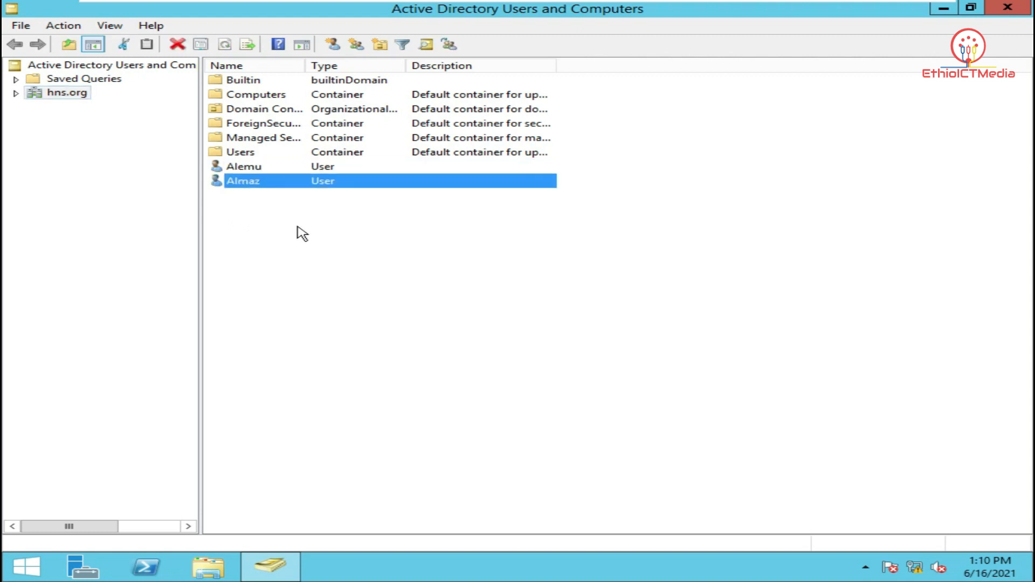
{"action": "left_click", "coordinate": [301, 233]}
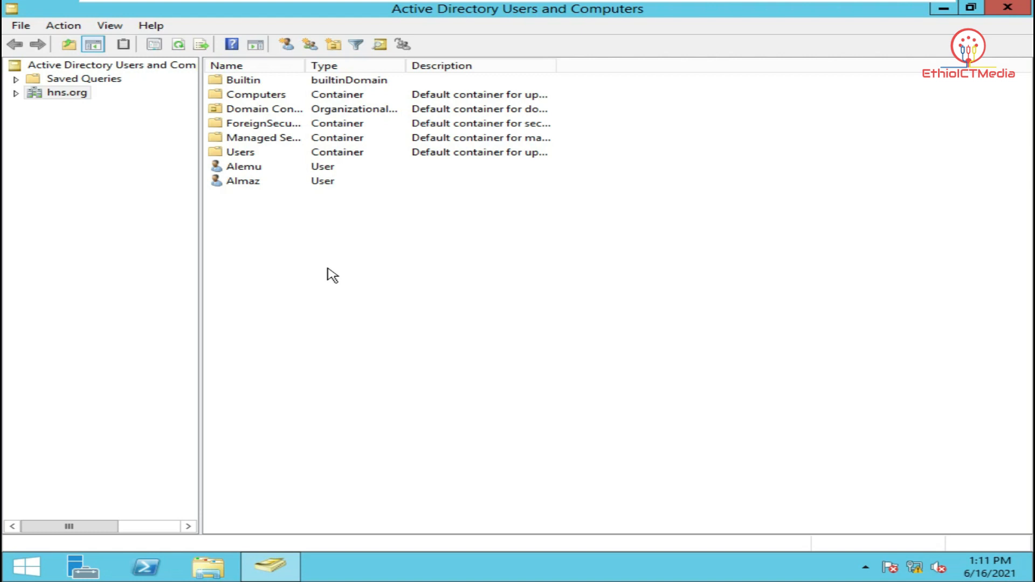
{"action": "left_click", "coordinate": [1008, 7]}
On the Windows 10 client, view the full details of the Ethernet0 connection
{"action": "mouse_move", "coordinate": [649, 1]}
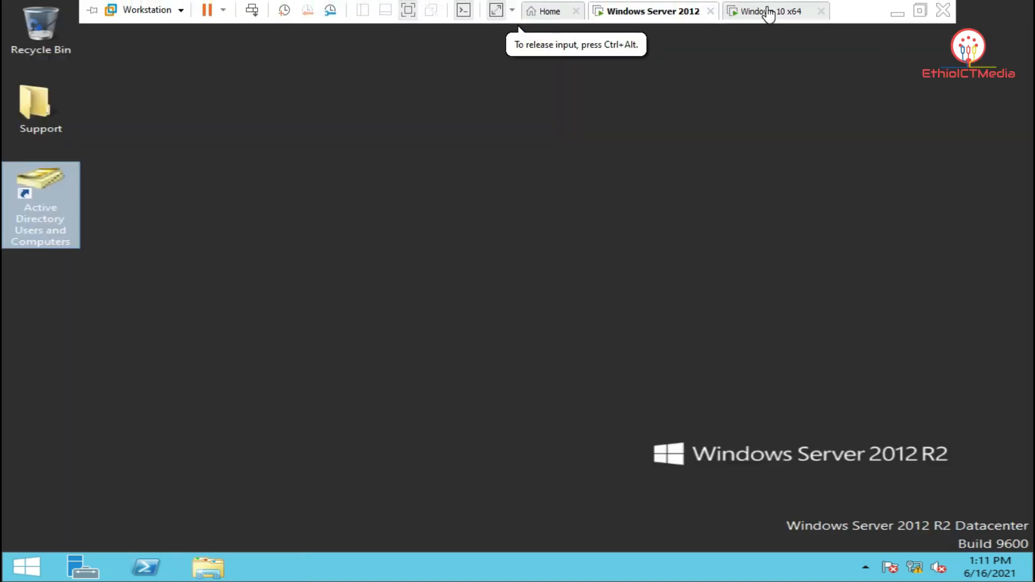
{"action": "left_click", "coordinate": [765, 11]}
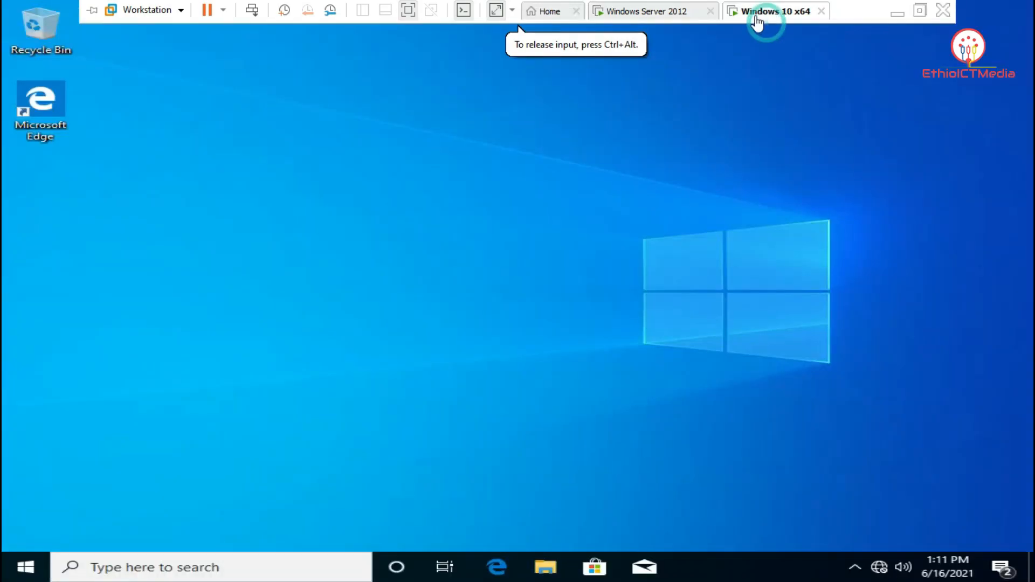
{"action": "right_click", "coordinate": [880, 570]}
{"action": "left_click", "coordinate": [873, 548]}
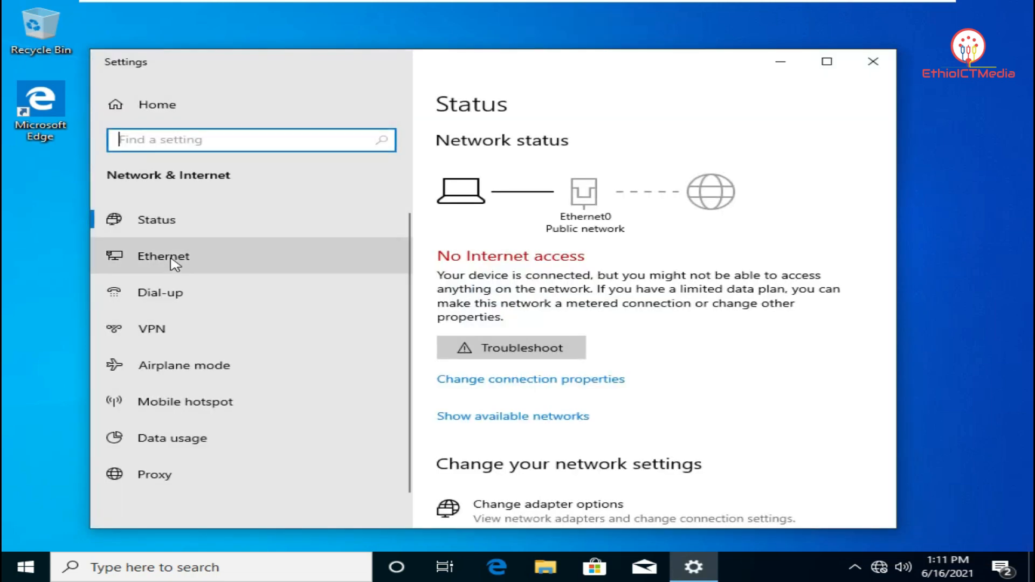
{"action": "left_click", "coordinate": [188, 263]}
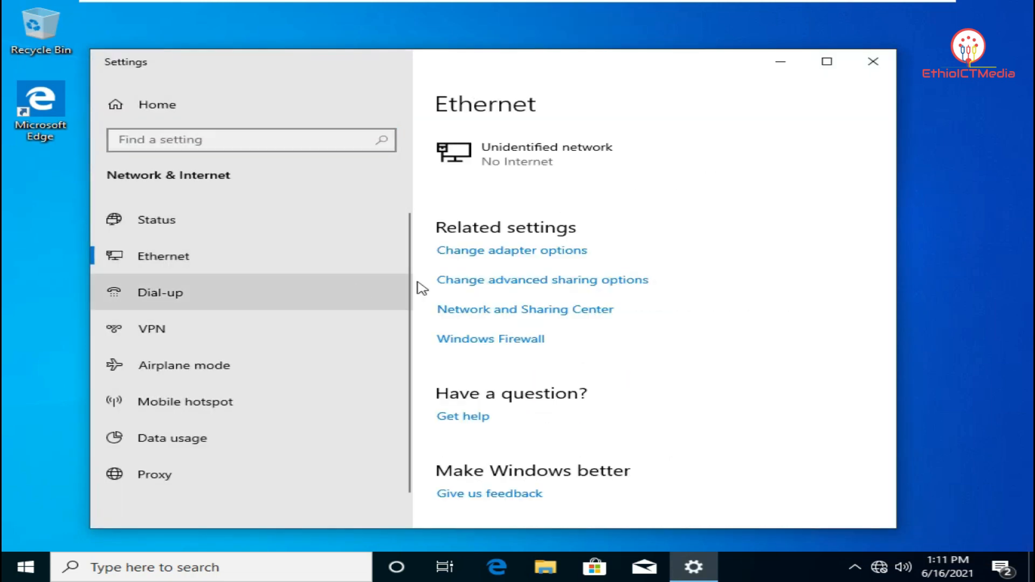
{"action": "left_click", "coordinate": [527, 252]}
{"action": "double_click", "coordinate": [482, 162]}
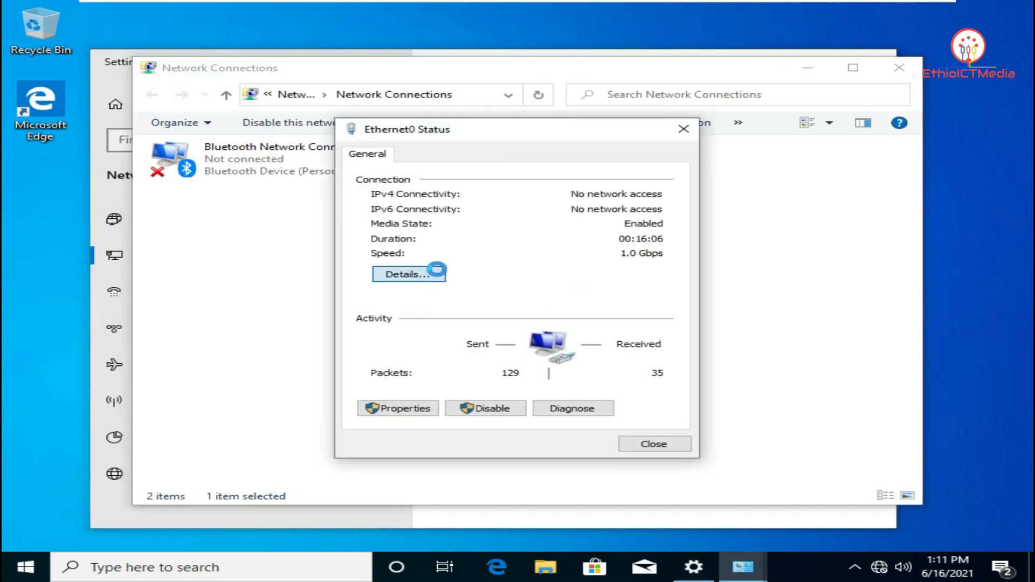
{"action": "left_click", "coordinate": [439, 275]}
{"action": "left_click", "coordinate": [664, 453]}
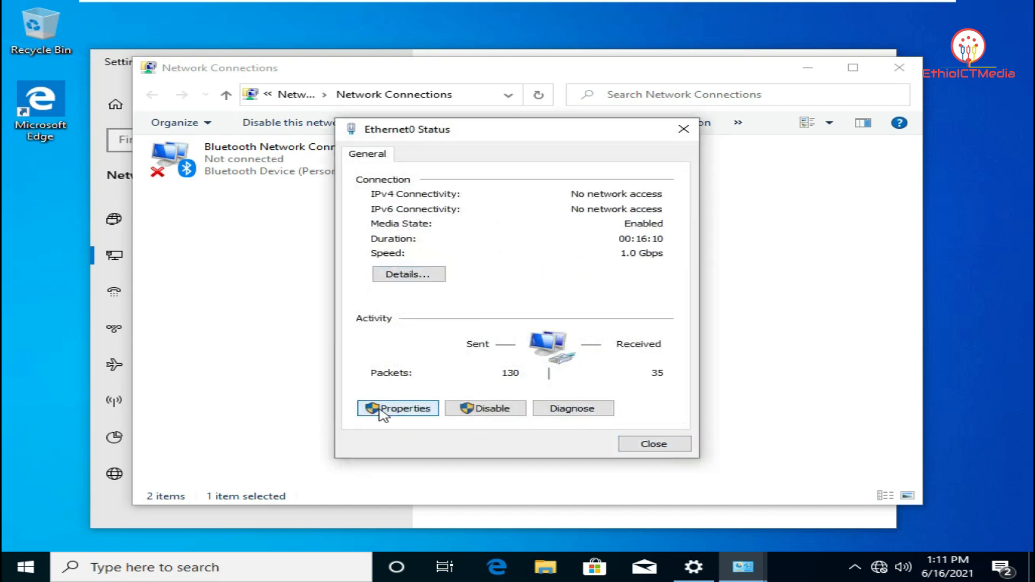
Set the client's Ethernet0 IPv4 to obtain both IP and DNS server addresses automatically
{"action": "left_click", "coordinate": [382, 409]}
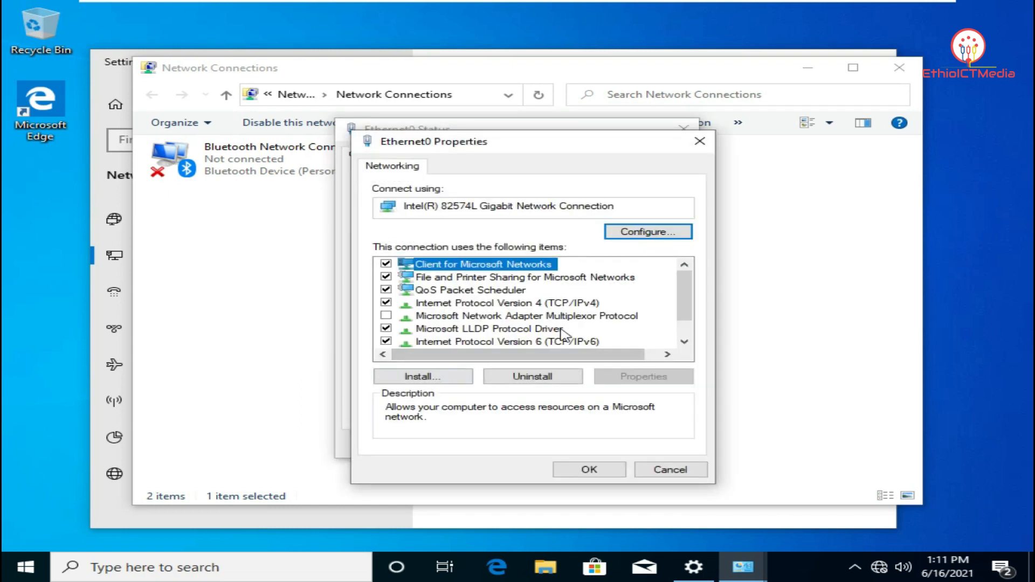
{"action": "left_click", "coordinate": [575, 303]}
{"action": "left_click", "coordinate": [650, 376]}
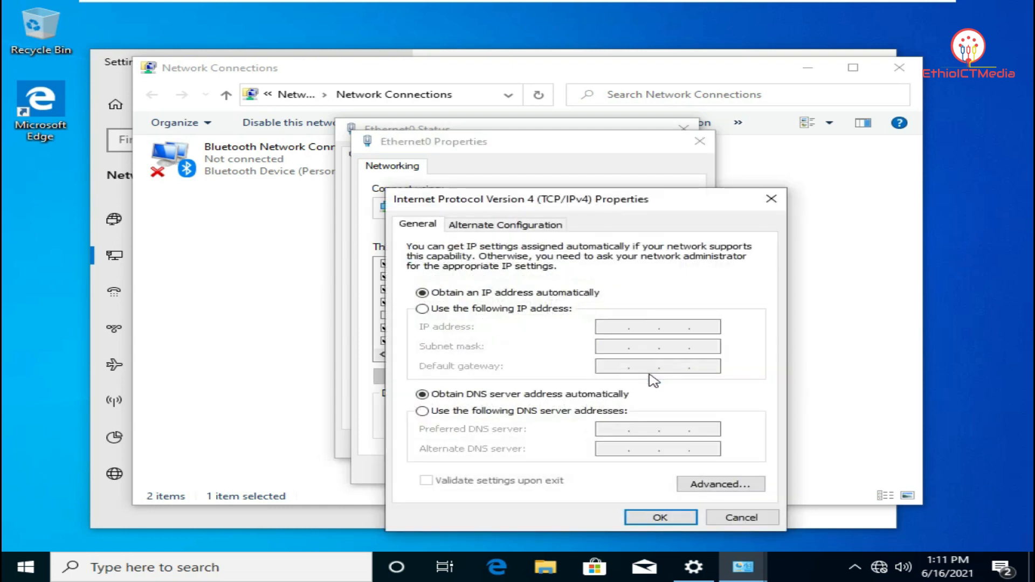
{"action": "left_click_drag", "start_coordinate": [612, 204], "coordinate": [616, 88]}
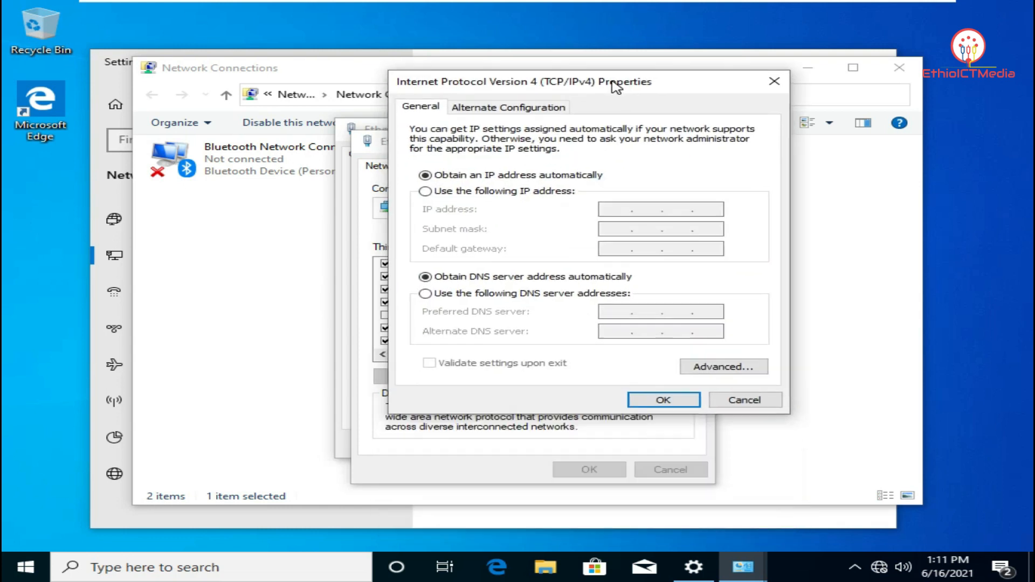
{"action": "left_click", "coordinate": [480, 194]}
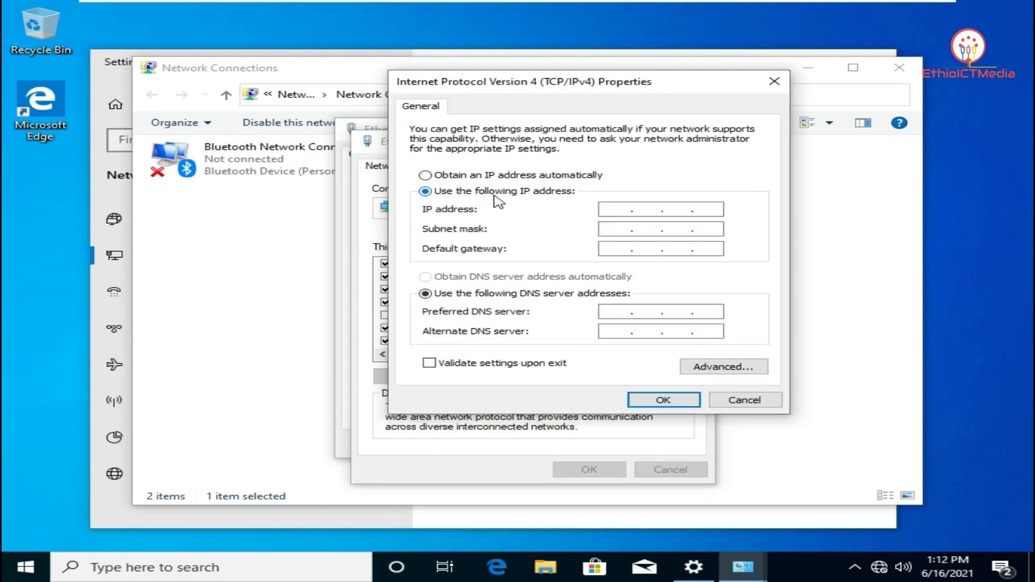
{"action": "left_click", "coordinate": [459, 177]}
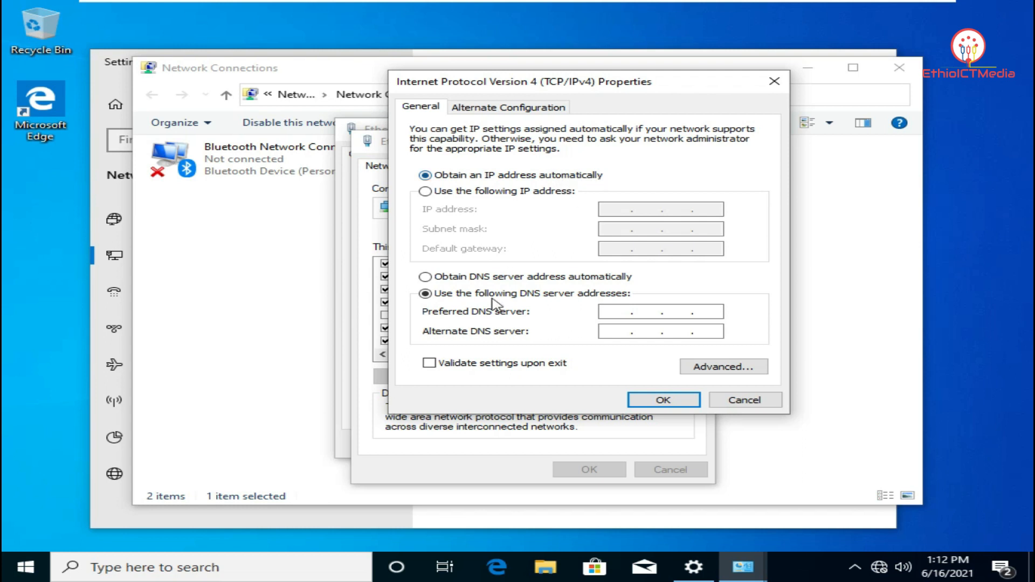
{"action": "left_click", "coordinate": [470, 278]}
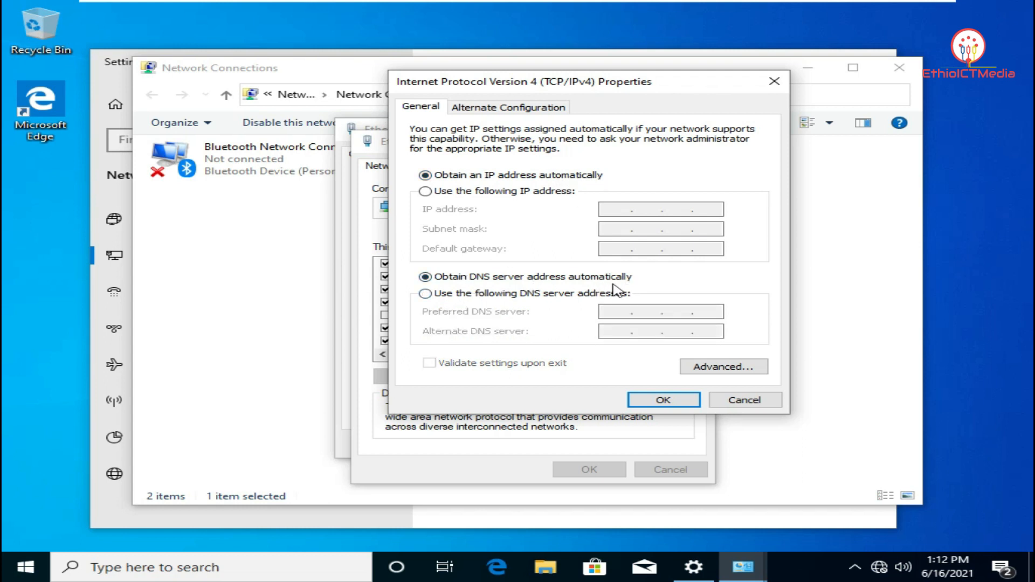
{"action": "left_click", "coordinate": [673, 403]}
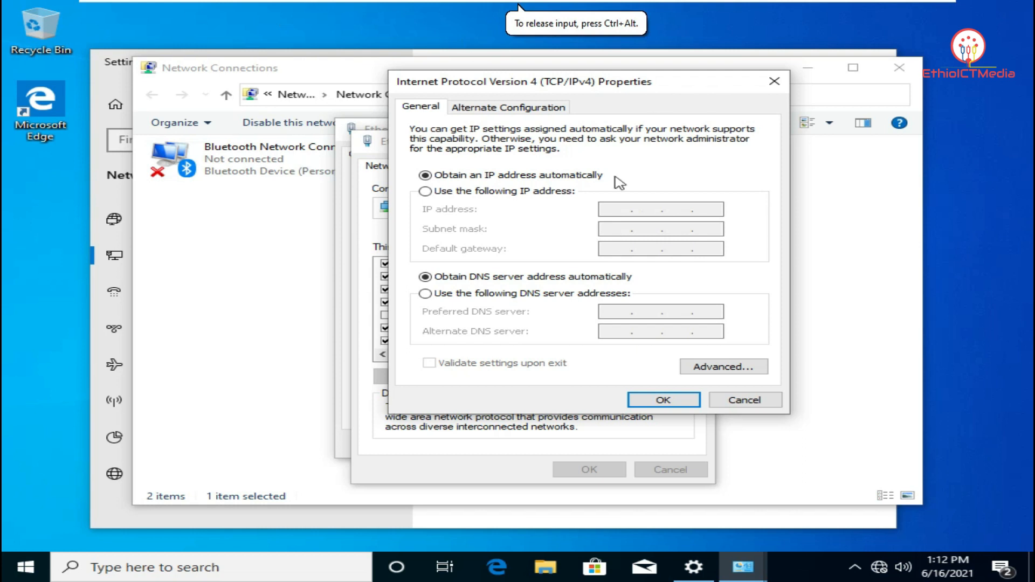
{"action": "left_click", "coordinate": [680, 400]}
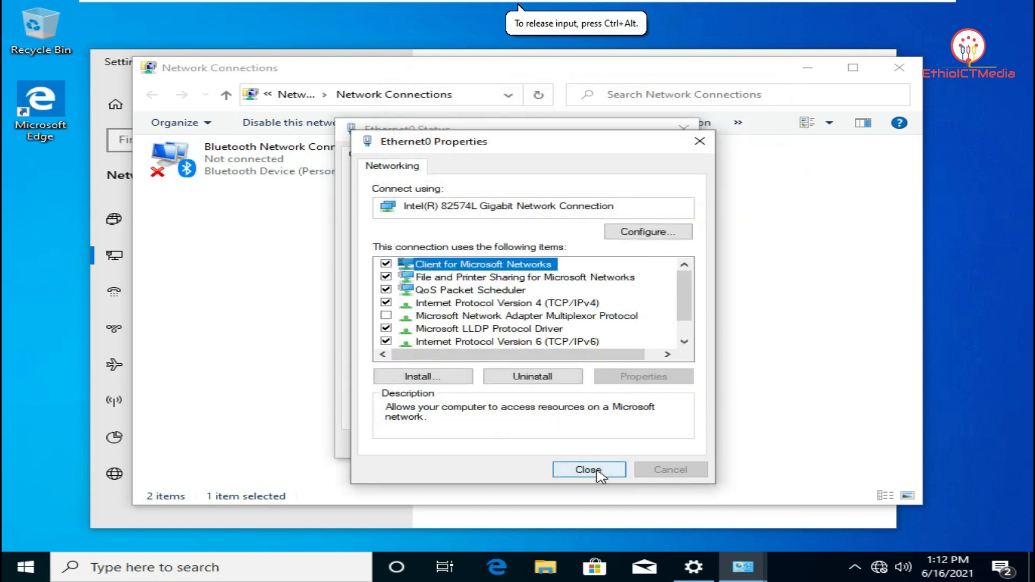
Close the client's Ethernet0 properties, status, and network settings windows
{"action": "left_click", "coordinate": [588, 469]}
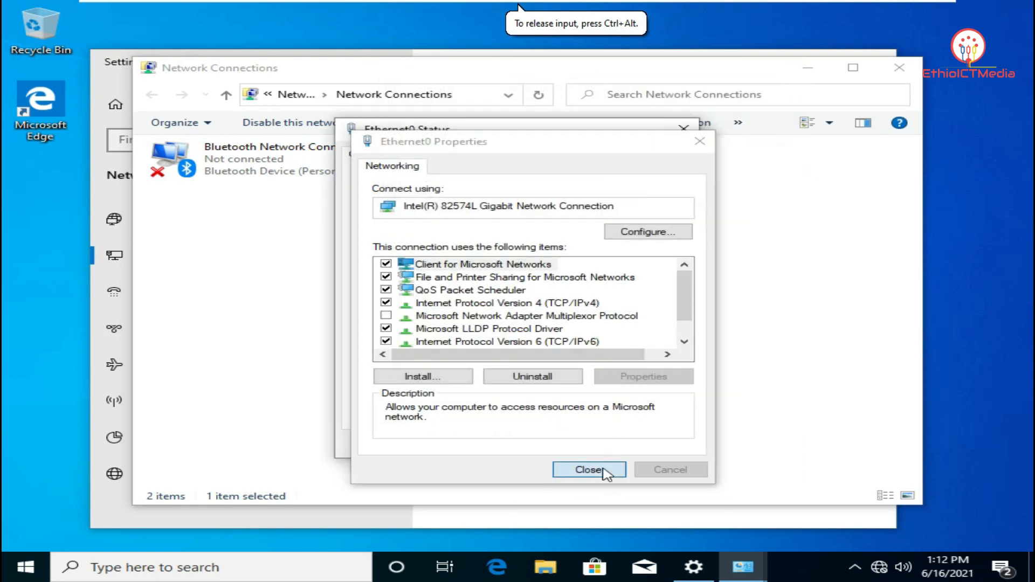
{"action": "left_click", "coordinate": [647, 449]}
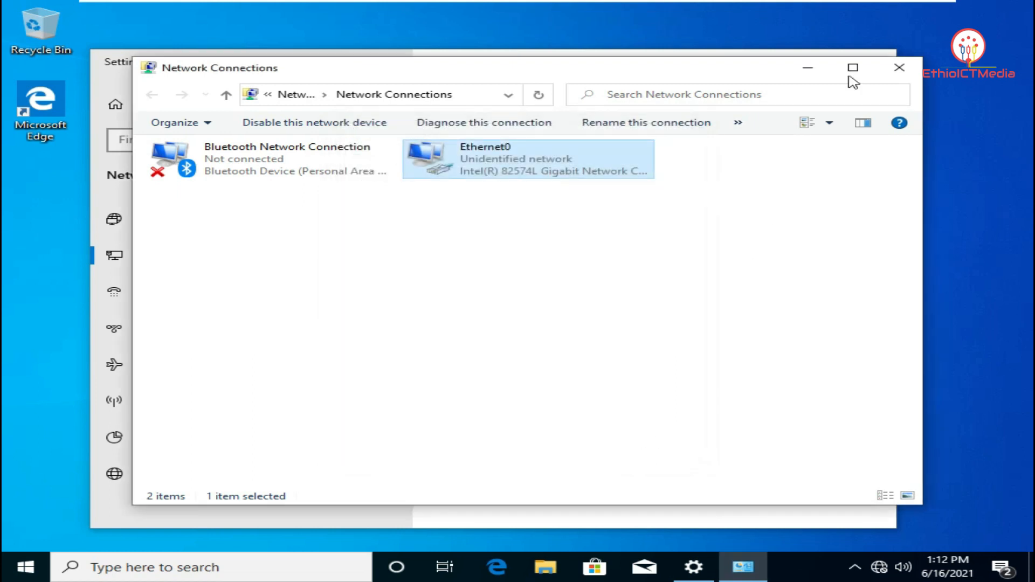
{"action": "left_click", "coordinate": [912, 75]}
{"action": "left_click", "coordinate": [881, 63]}
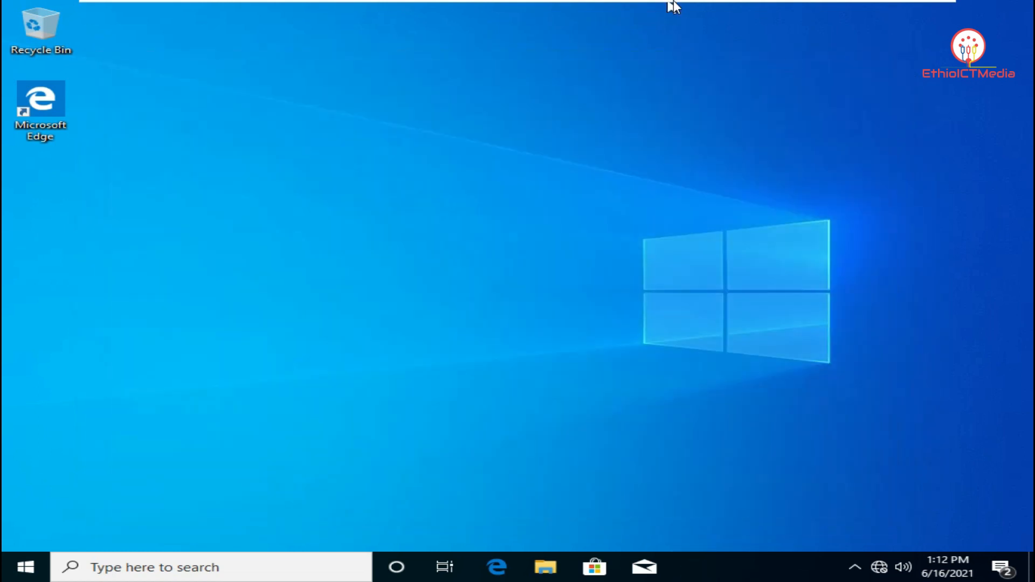
On the server, start Add Roles and Features as a role-based install targeting Server.hns.org
{"action": "mouse_move", "coordinate": [673, 2]}
{"action": "left_click", "coordinate": [644, 11]}
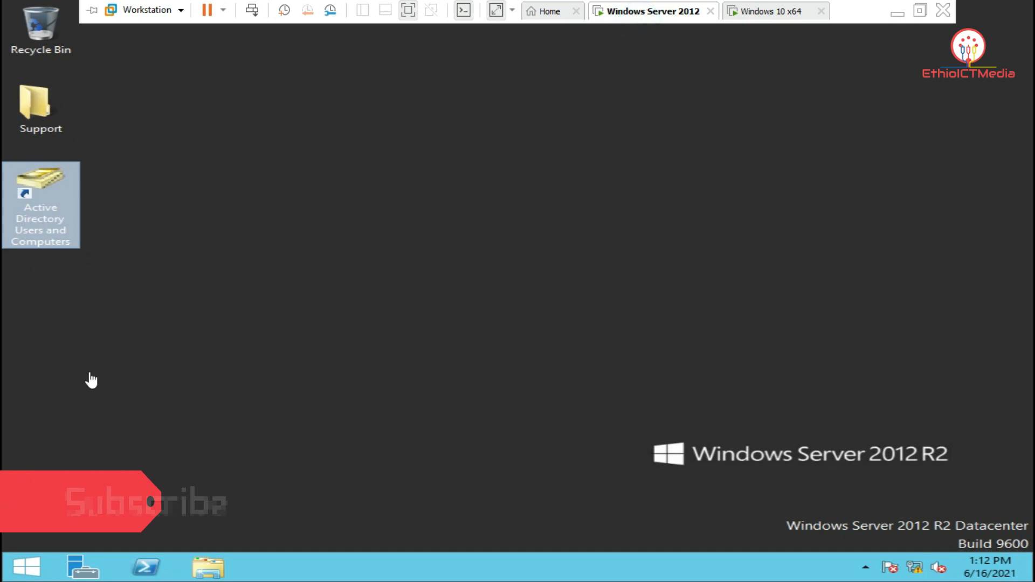
{"action": "left_click", "coordinate": [259, 410]}
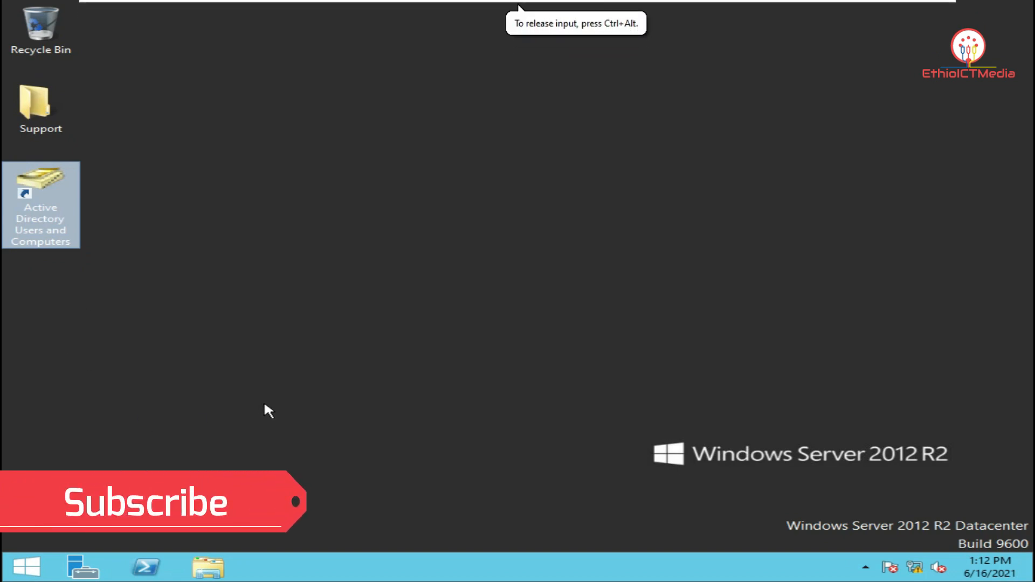
{"action": "left_click", "coordinate": [82, 567]}
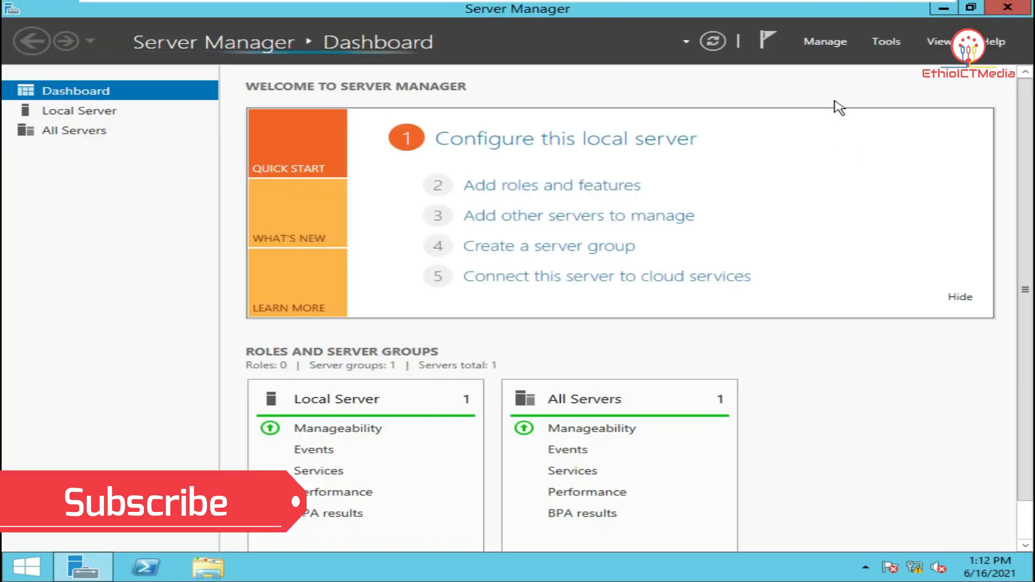
{"action": "left_click", "coordinate": [834, 44]}
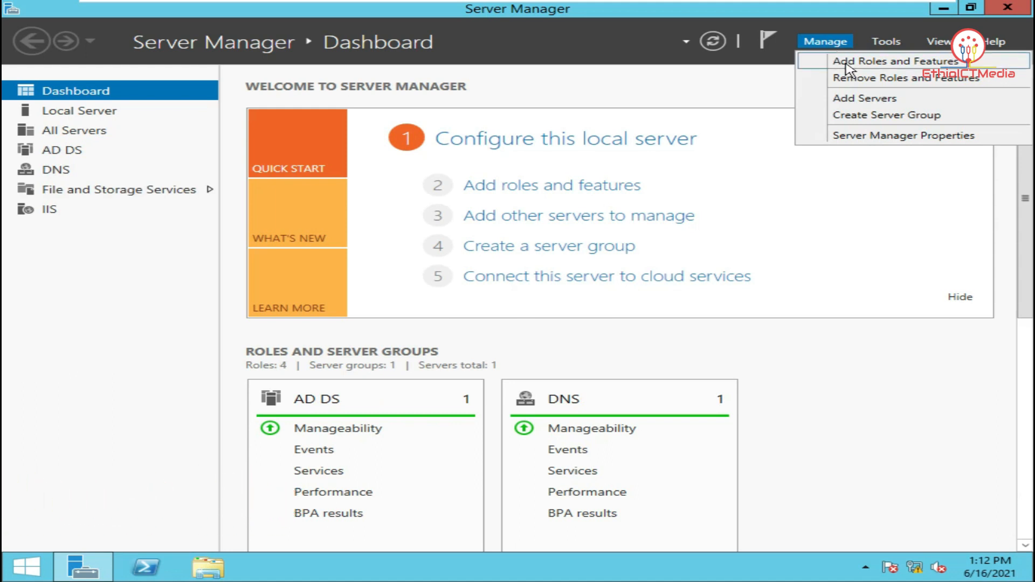
{"action": "left_click", "coordinate": [845, 64]}
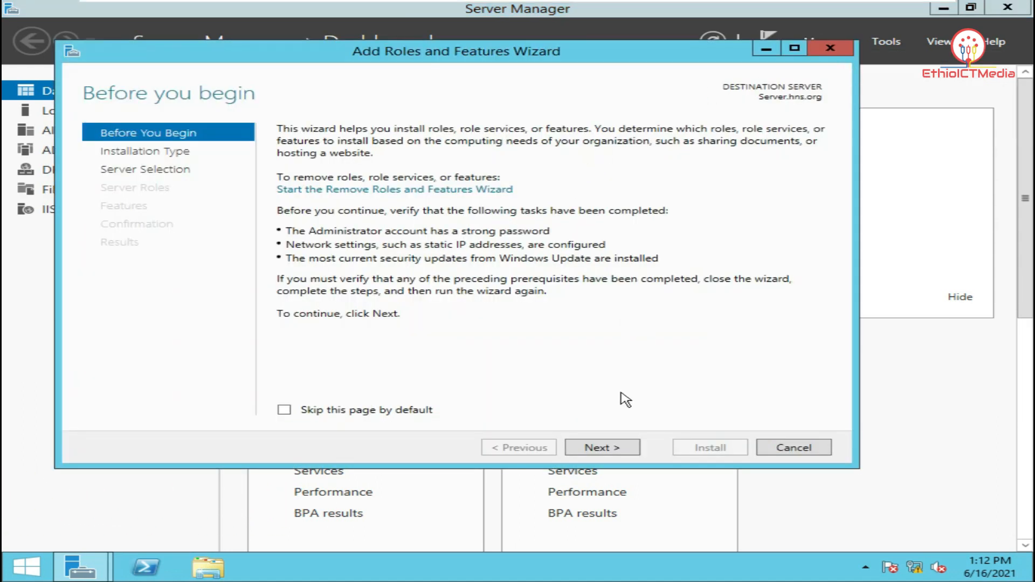
{"action": "left_click", "coordinate": [618, 448]}
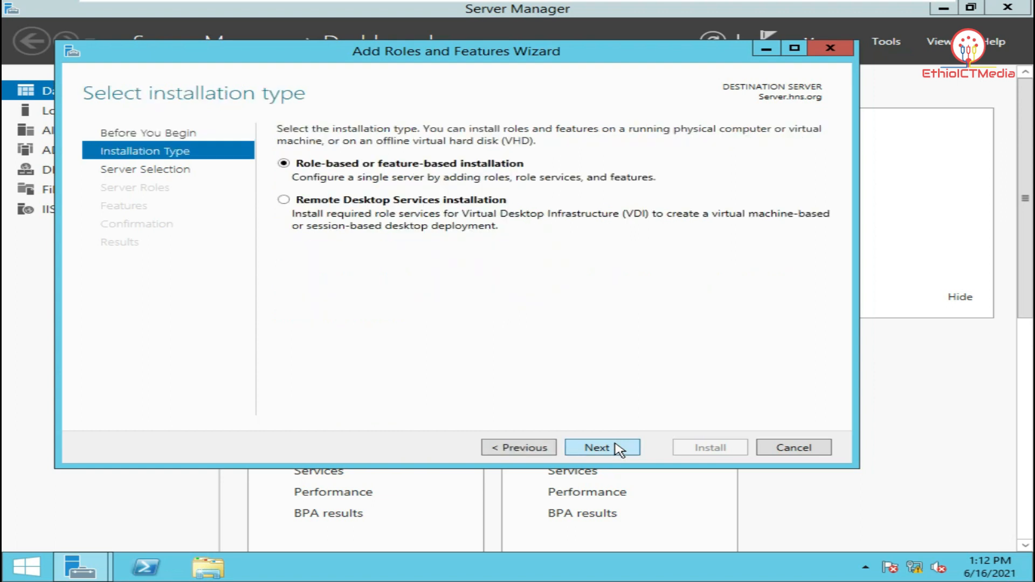
{"action": "left_click", "coordinate": [617, 448]}
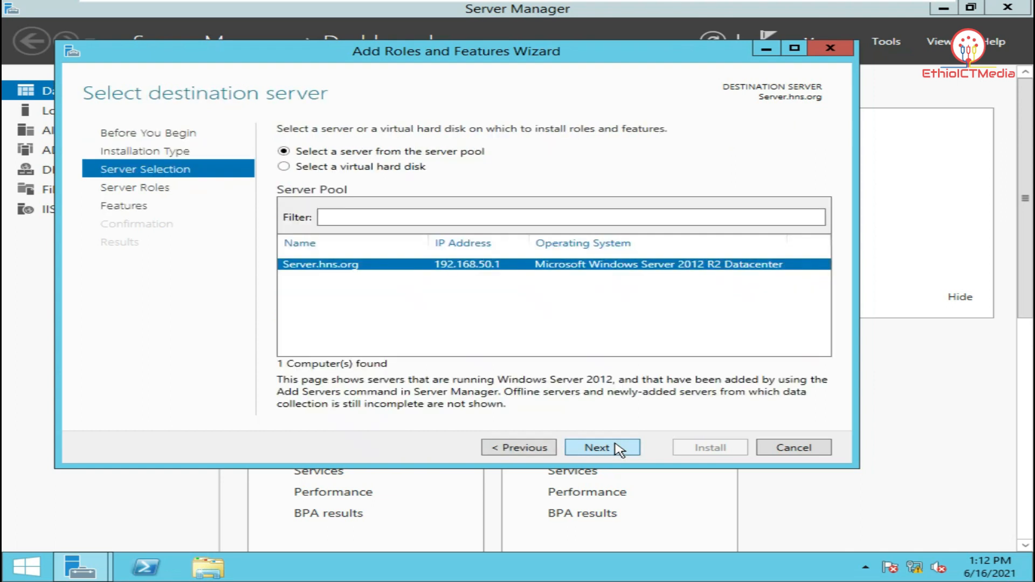
{"action": "left_click", "coordinate": [618, 448]}
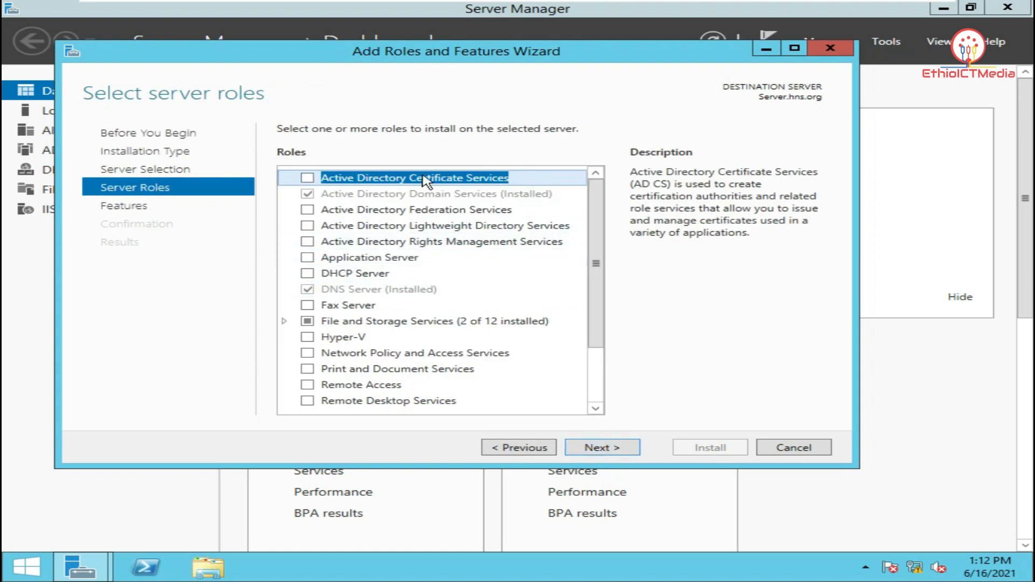
Select the DHCP Server role and accept its required DHCP Server Tools
{"action": "left_click", "coordinate": [443, 196]}
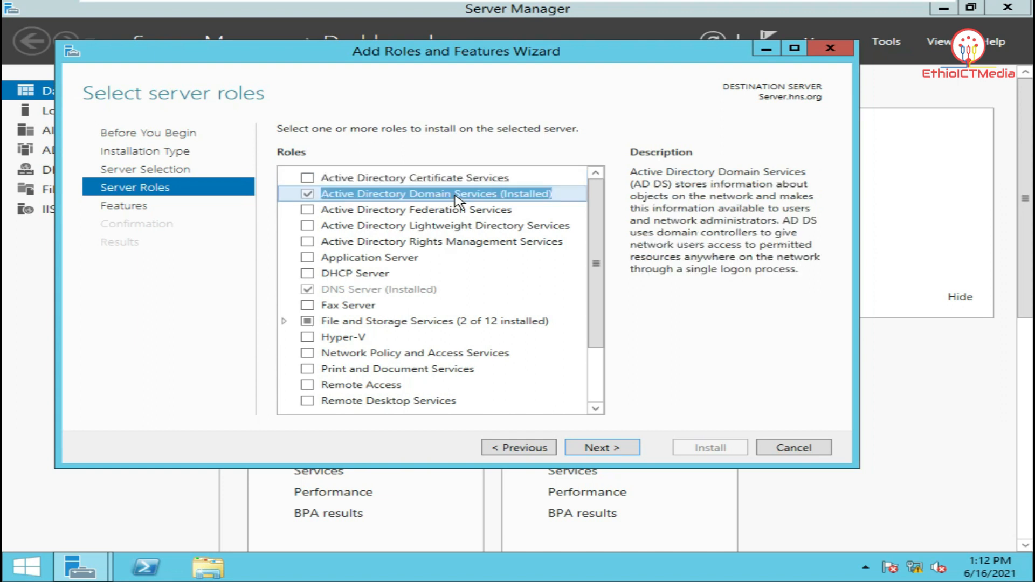
{"action": "left_click", "coordinate": [419, 289]}
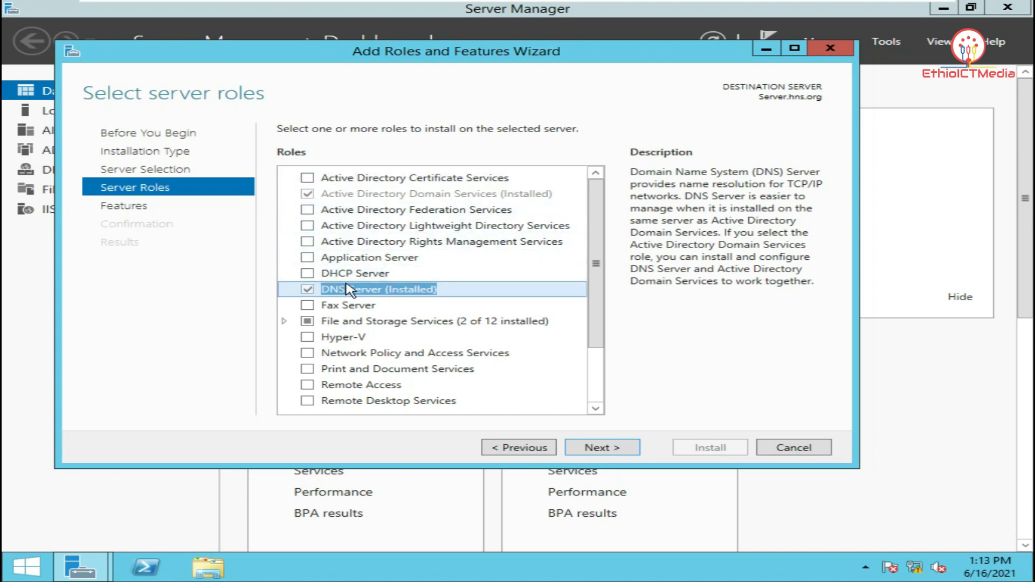
{"action": "left_click", "coordinate": [308, 273]}
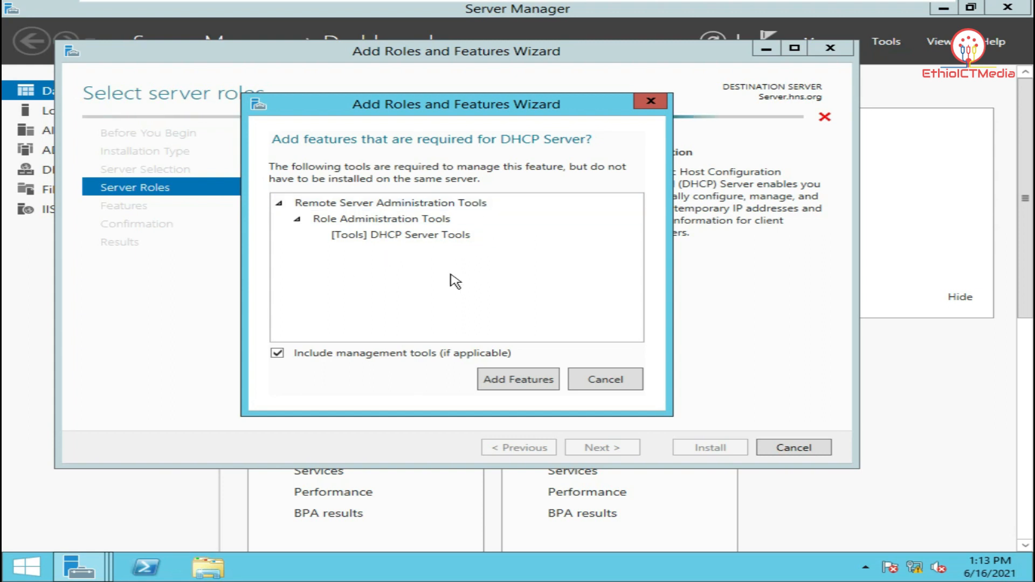
{"action": "left_click", "coordinate": [531, 381]}
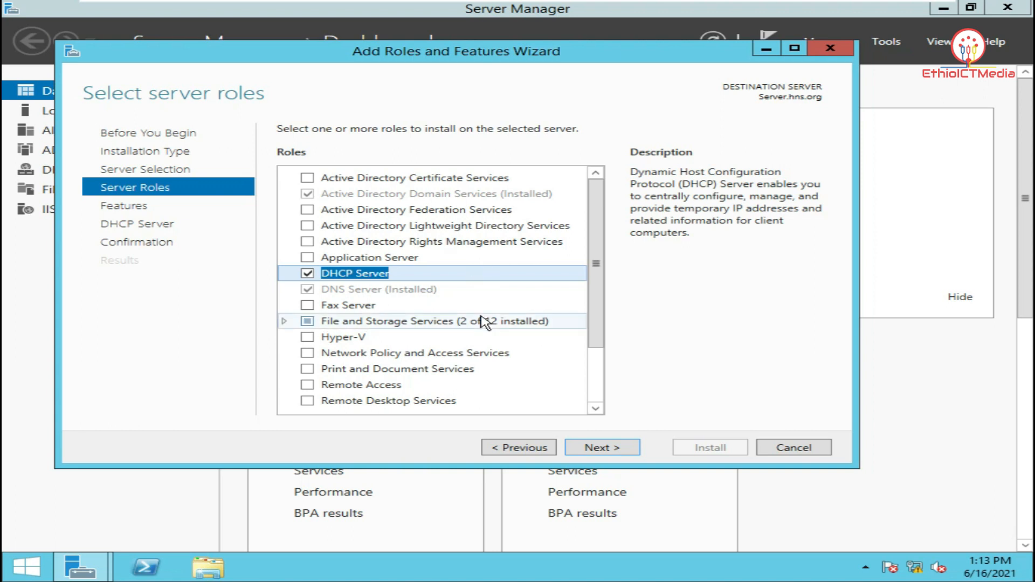
{"action": "left_click", "coordinate": [630, 452]}
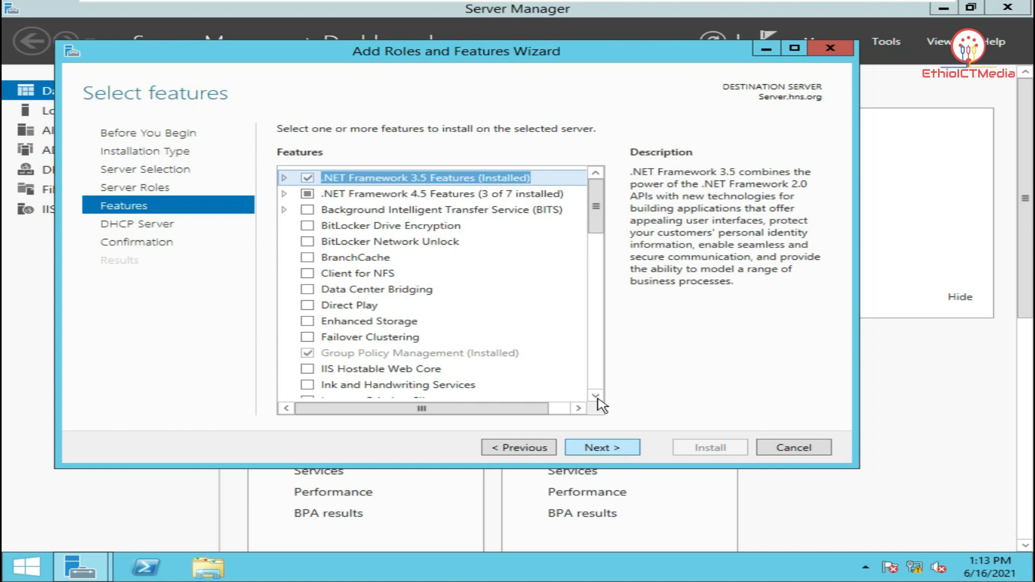
Allow automatic restart if required and begin the DHCP Server installation
{"action": "left_click", "coordinate": [617, 454]}
{"action": "left_click", "coordinate": [617, 454]}
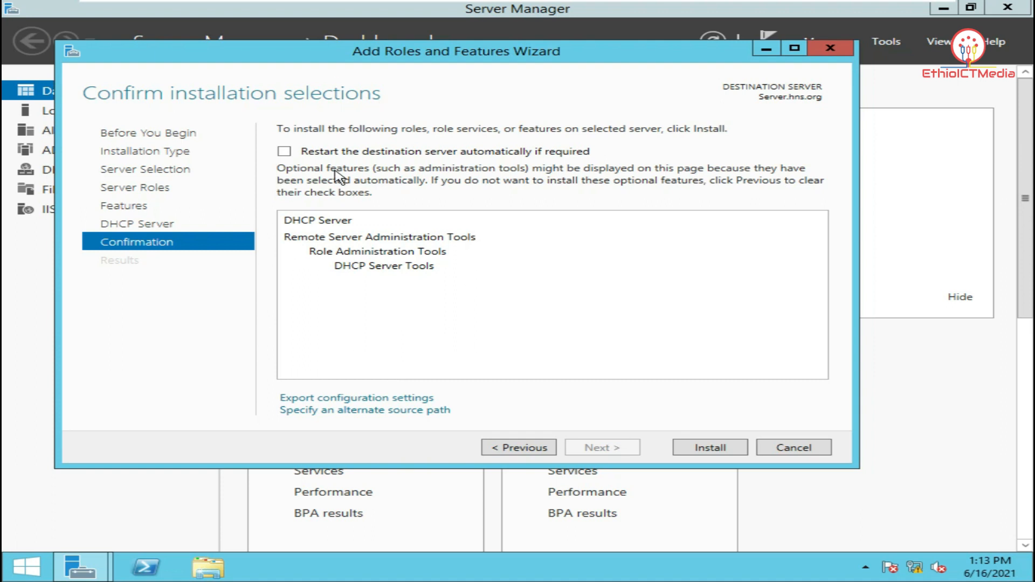
{"action": "left_click", "coordinate": [285, 151]}
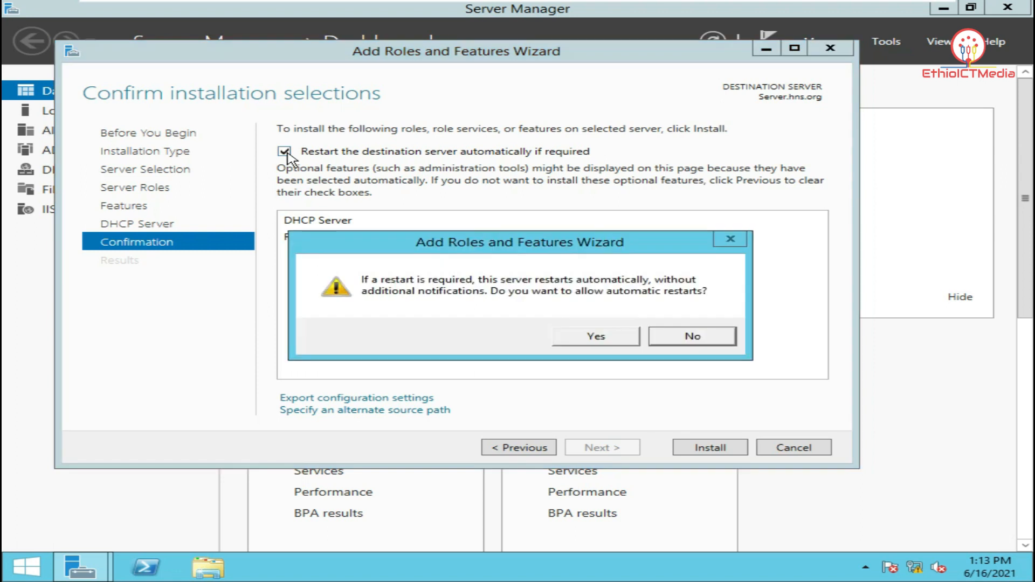
{"action": "left_click", "coordinate": [618, 338]}
{"action": "left_click", "coordinate": [717, 450]}
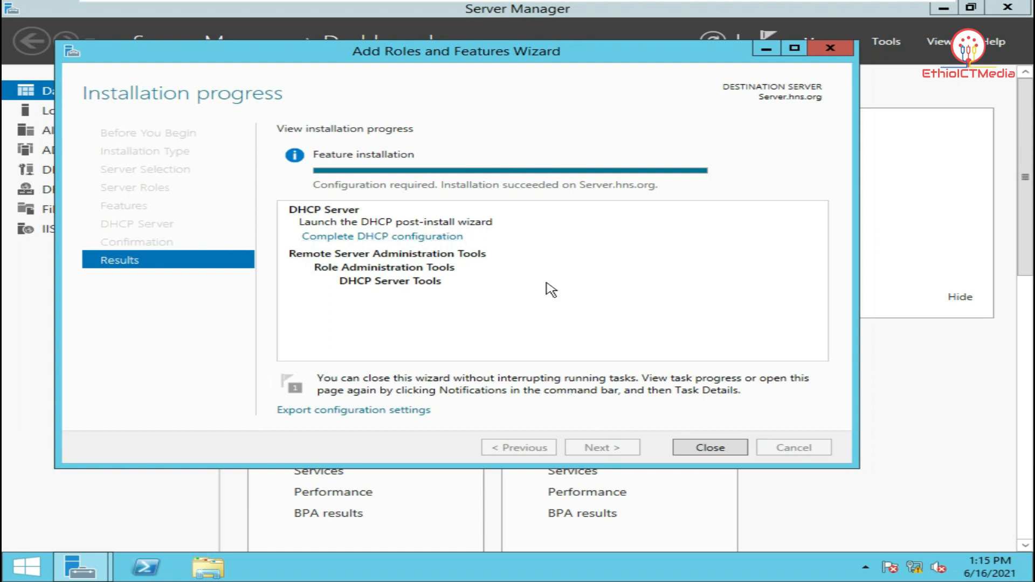
Run Complete DHCP configuration from the notifications, commit the security group creation, and close both wizards
{"action": "left_click", "coordinate": [728, 449]}
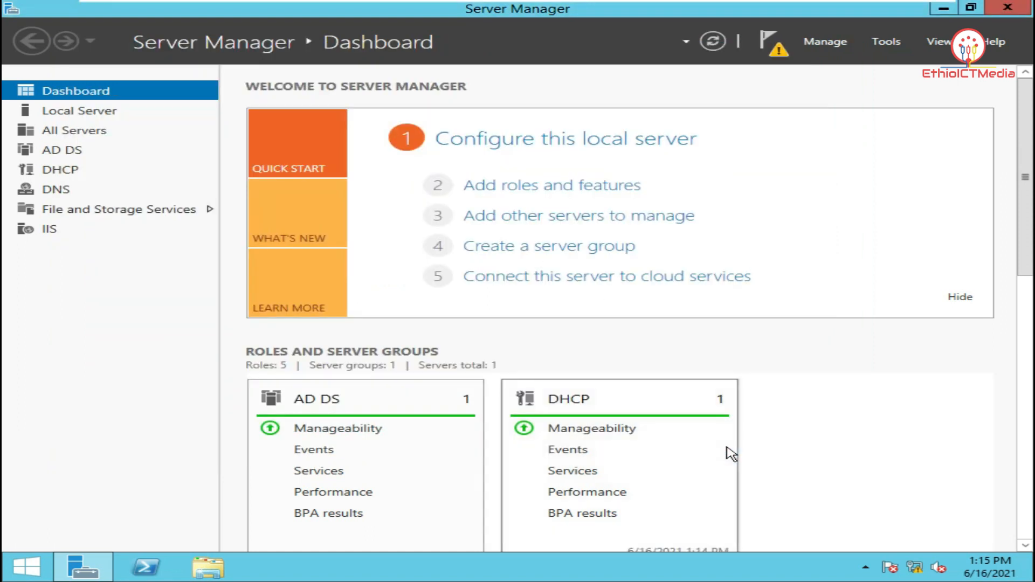
{"action": "left_click", "coordinate": [779, 51]}
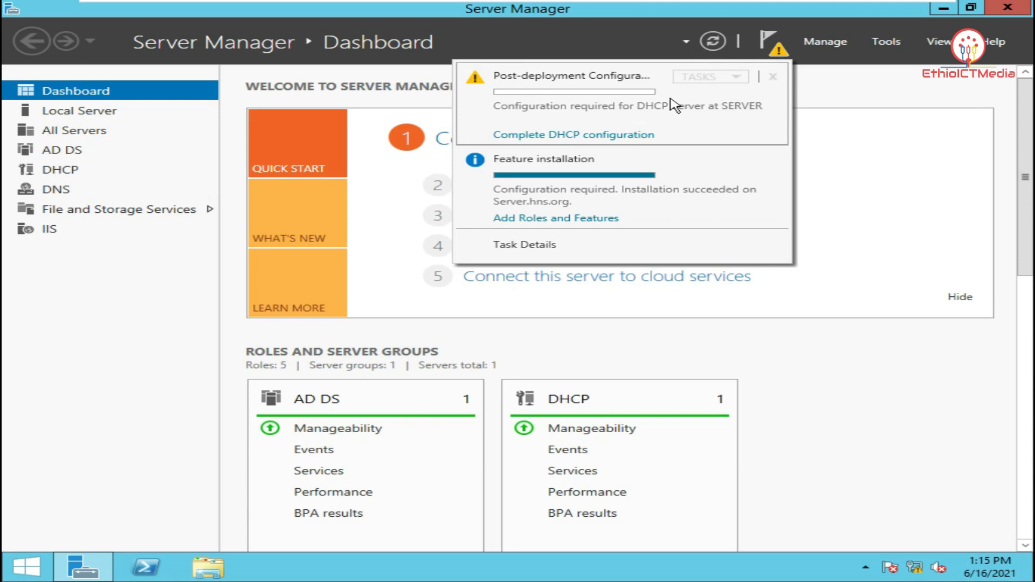
{"action": "left_click", "coordinate": [597, 139]}
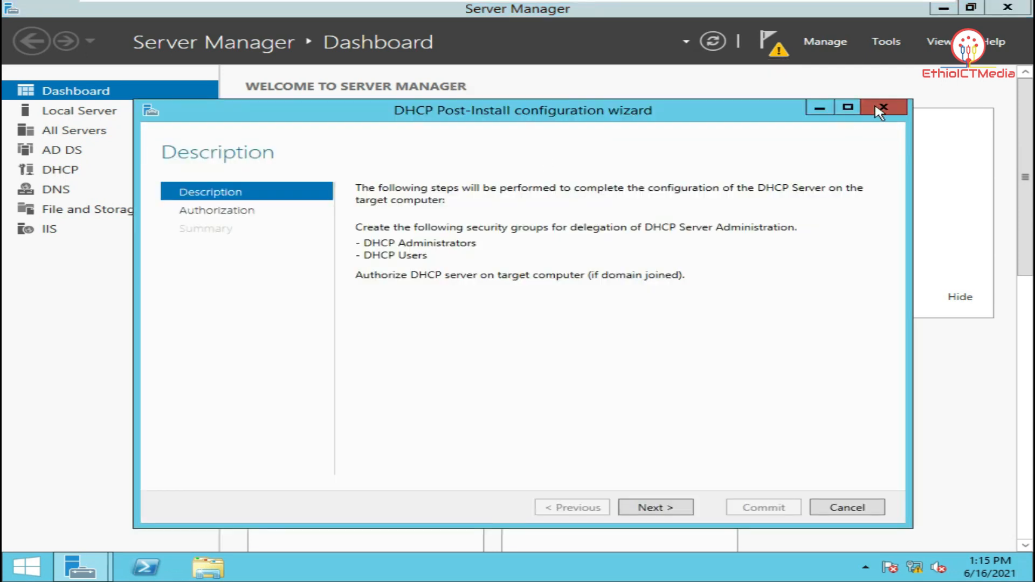
{"action": "left_click", "coordinate": [882, 107]}
{"action": "left_click", "coordinate": [776, 52]}
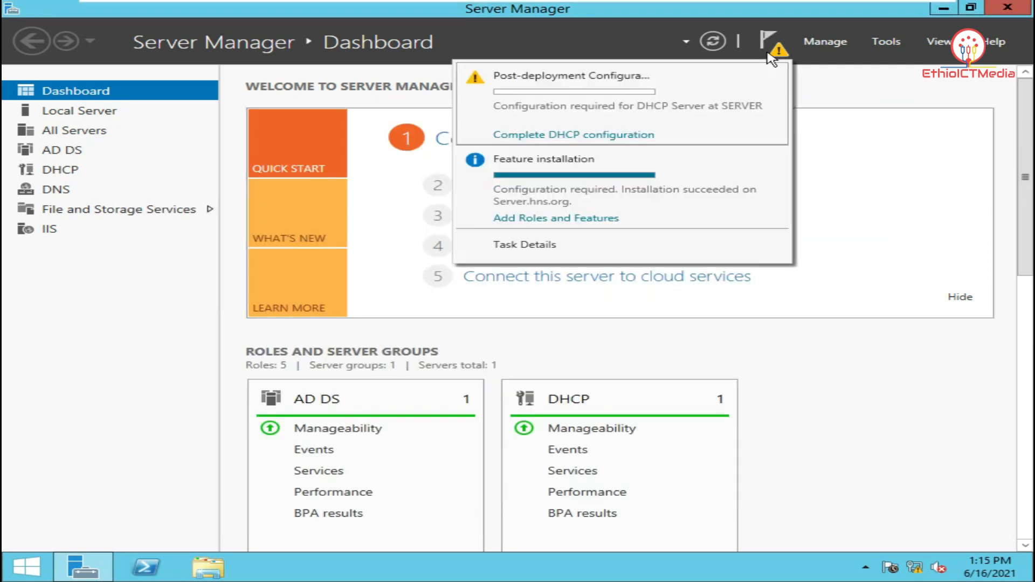
{"action": "left_click", "coordinate": [589, 218]}
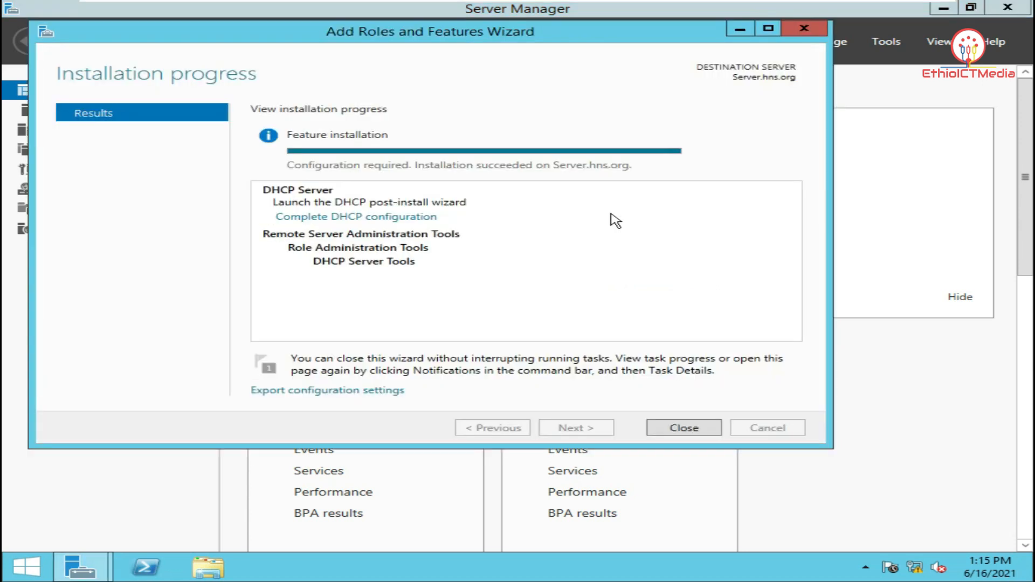
{"action": "left_click", "coordinate": [419, 216]}
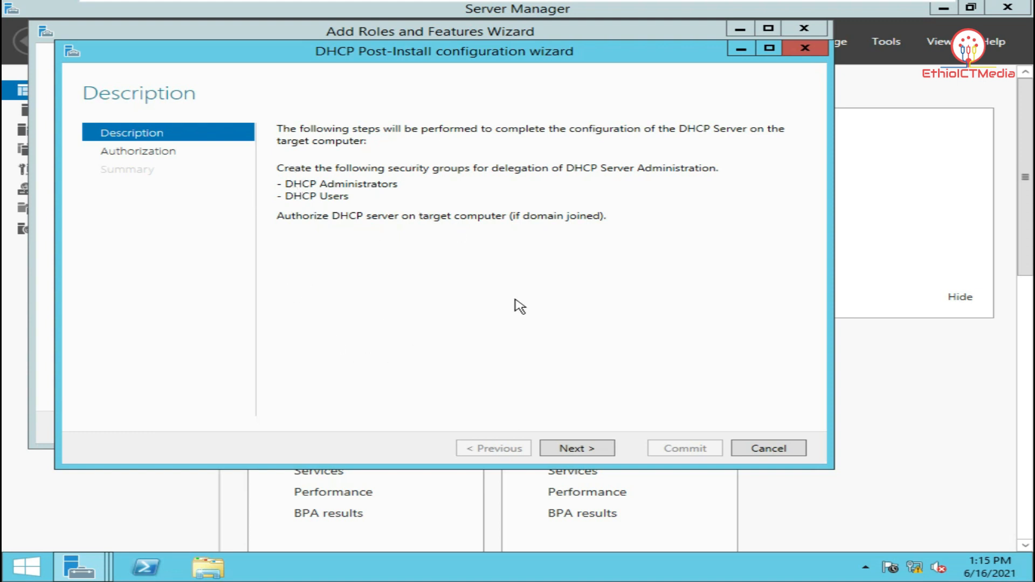
{"action": "left_click", "coordinate": [574, 449]}
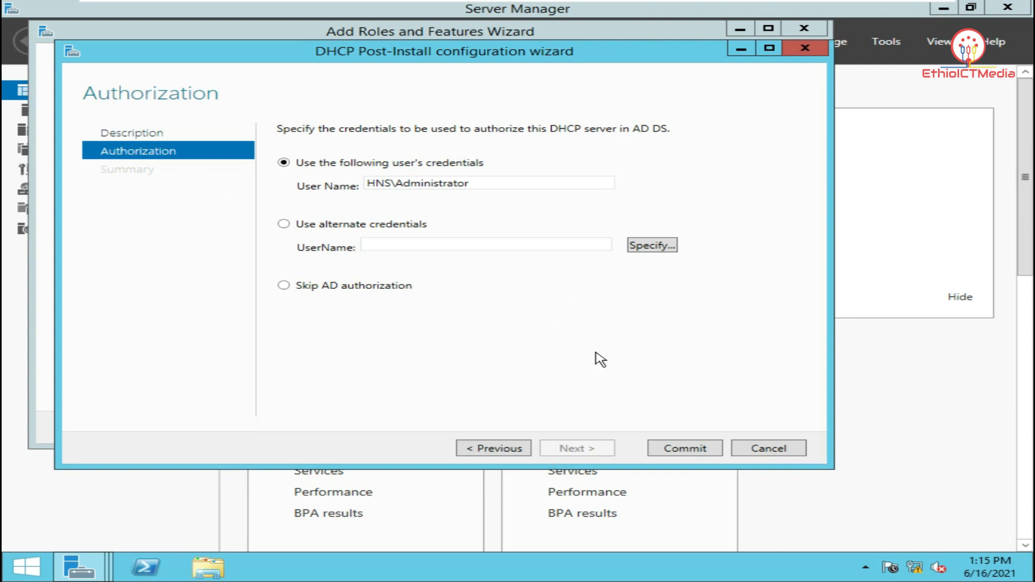
{"action": "left_click", "coordinate": [699, 451]}
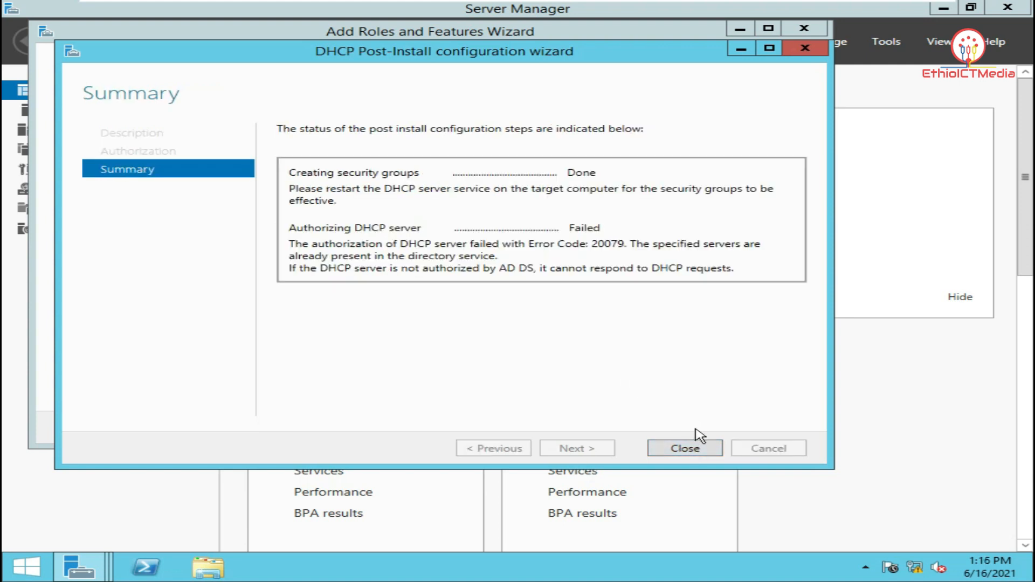
{"action": "left_click", "coordinate": [703, 448]}
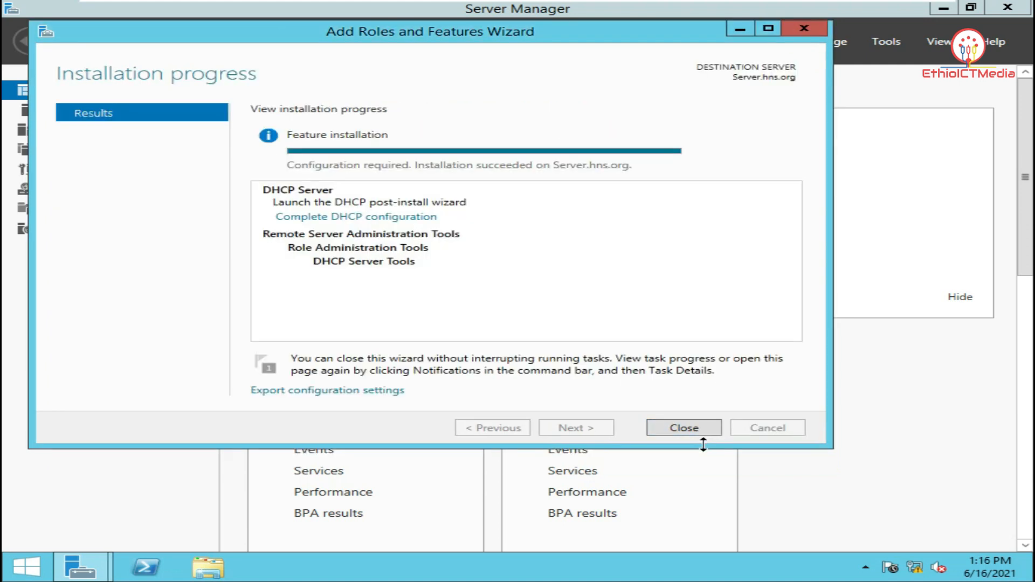
{"action": "left_click", "coordinate": [704, 427]}
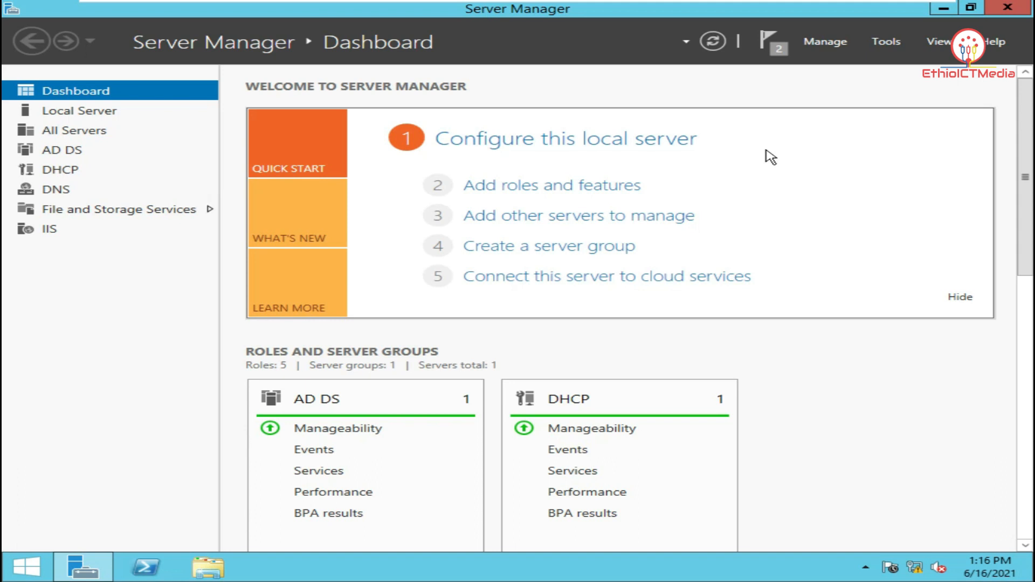
Launch the DHCP console maximized, expand server.hns.org's IPv4 node, and widen the tree pane
{"action": "left_click", "coordinate": [887, 42]}
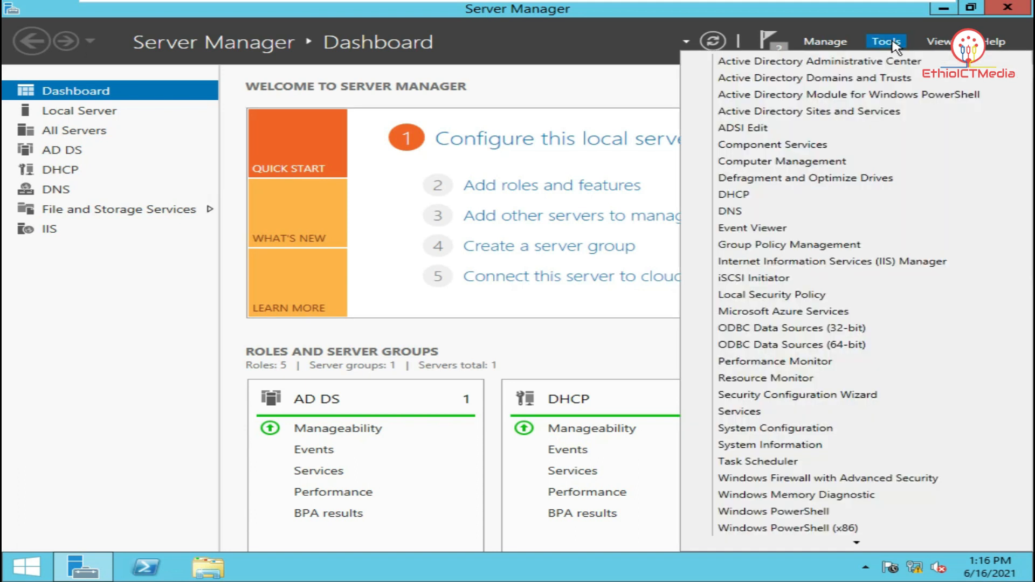
{"action": "left_click", "coordinate": [852, 196]}
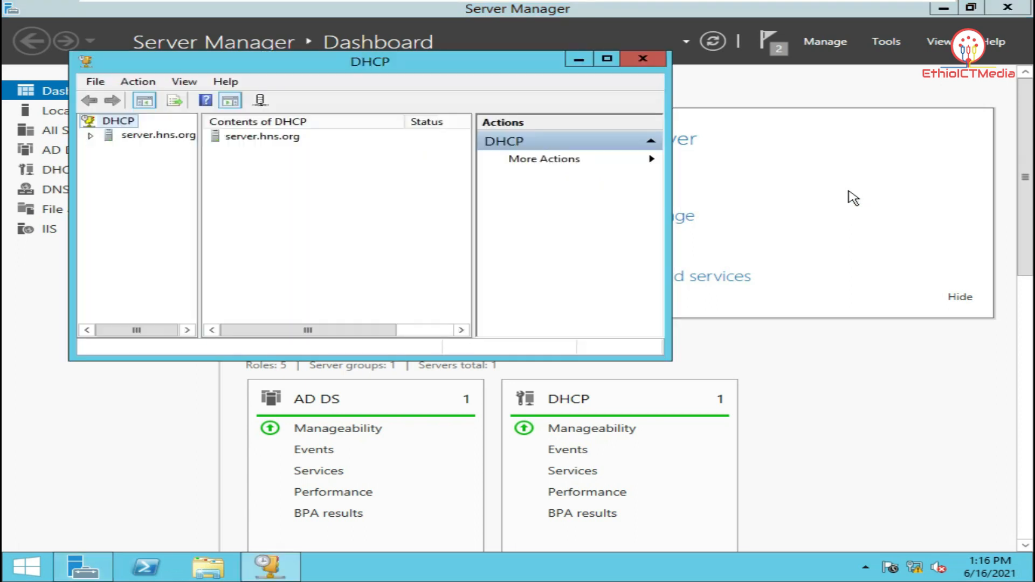
{"action": "left_click", "coordinate": [611, 61]}
{"action": "left_click", "coordinate": [74, 80]}
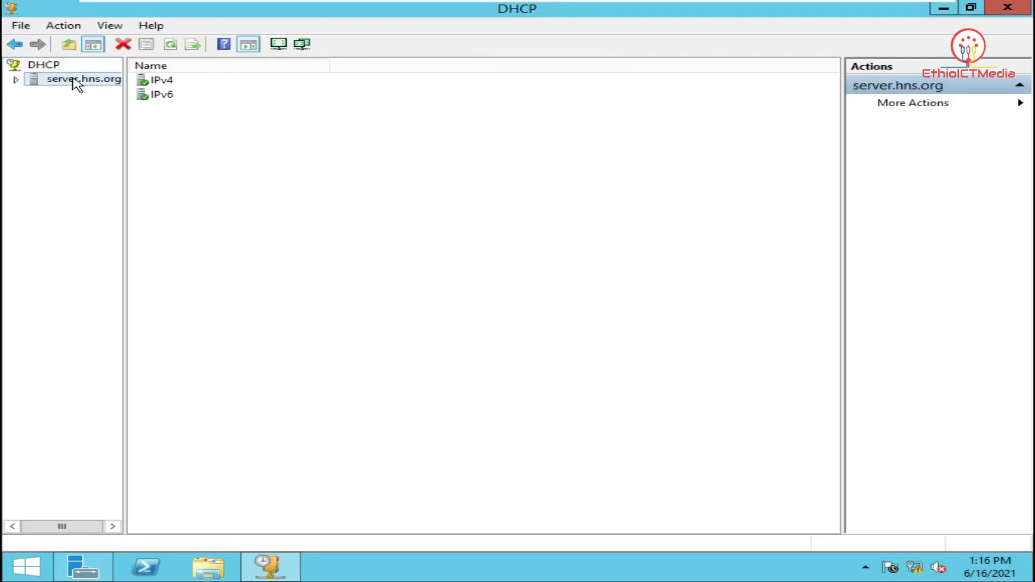
{"action": "double_click", "coordinate": [168, 82]}
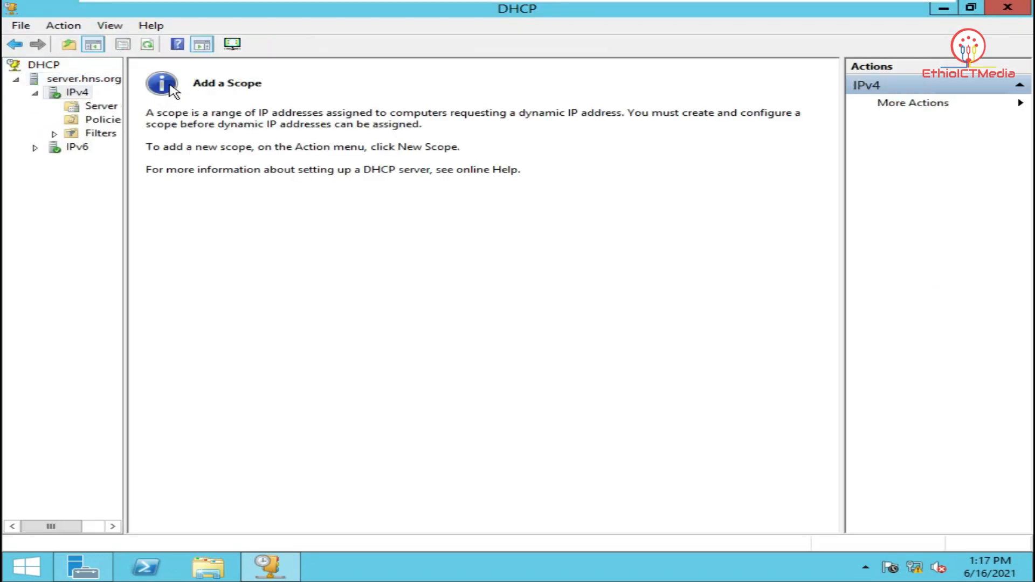
{"action": "left_click_drag", "start_coordinate": [125, 149], "coordinate": [171, 149]}
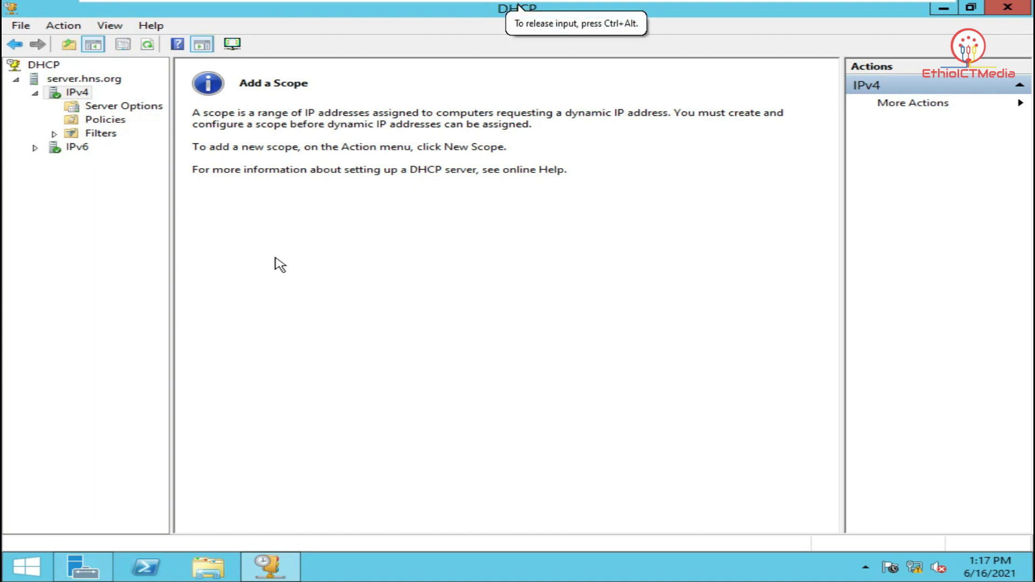
Create a New Scope named hns with range 192.168.50.2 to 192.168.50.10
{"action": "right_click", "coordinate": [85, 96]}
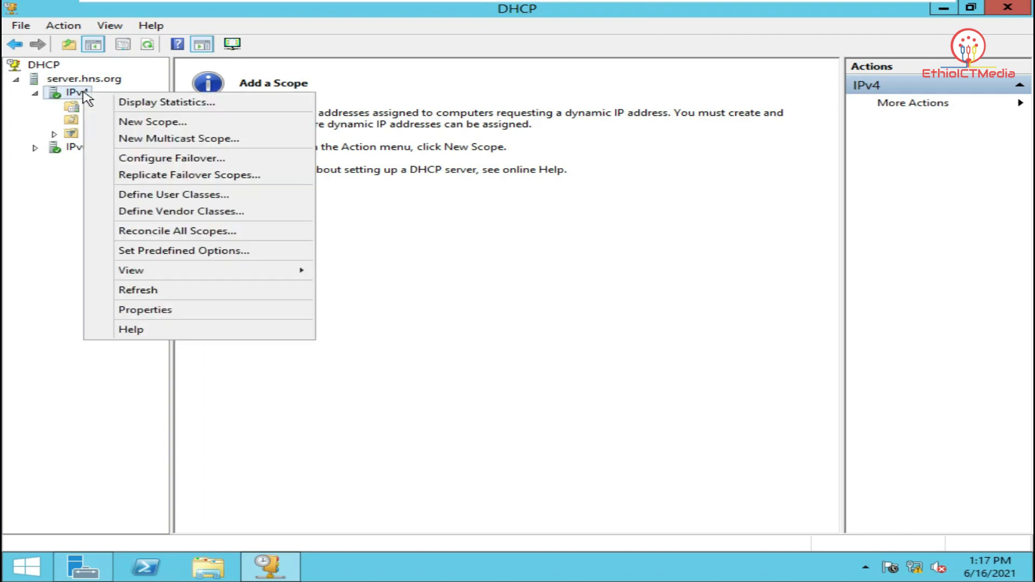
{"action": "left_click", "coordinate": [173, 124]}
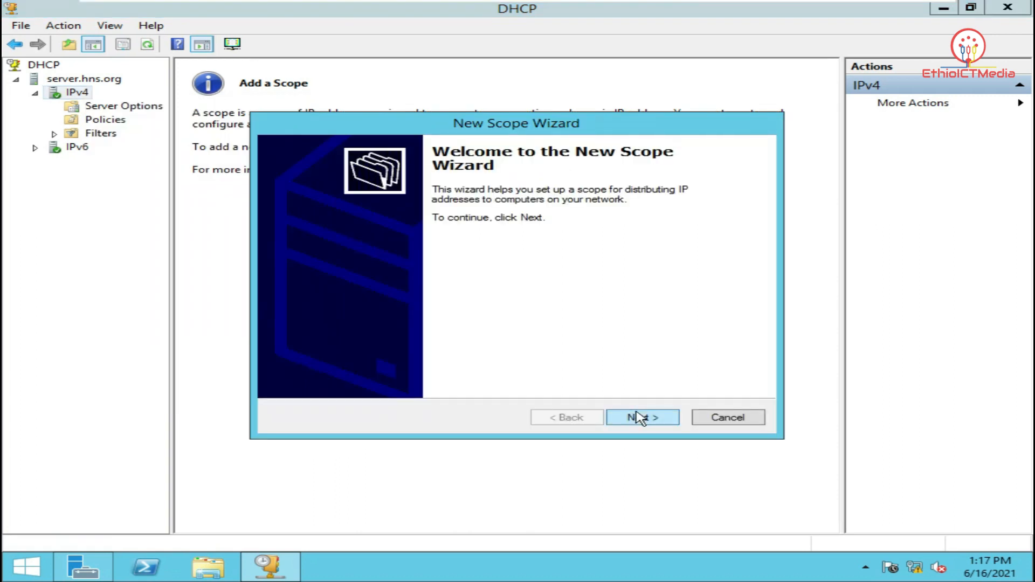
{"action": "left_click", "coordinate": [651, 419]}
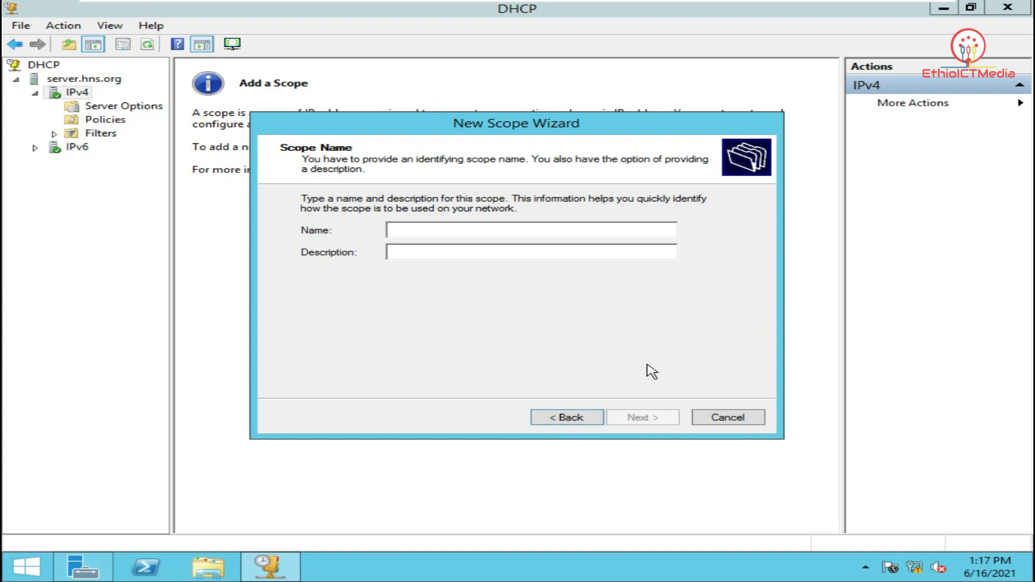
{"action": "type", "text": "hns"}
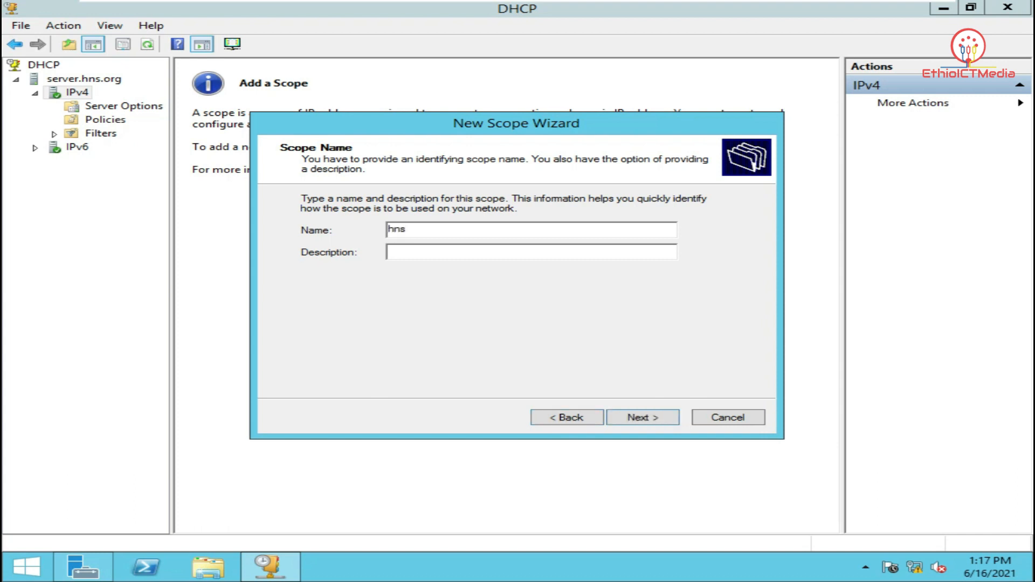
{"action": "left_click", "coordinate": [651, 418]}
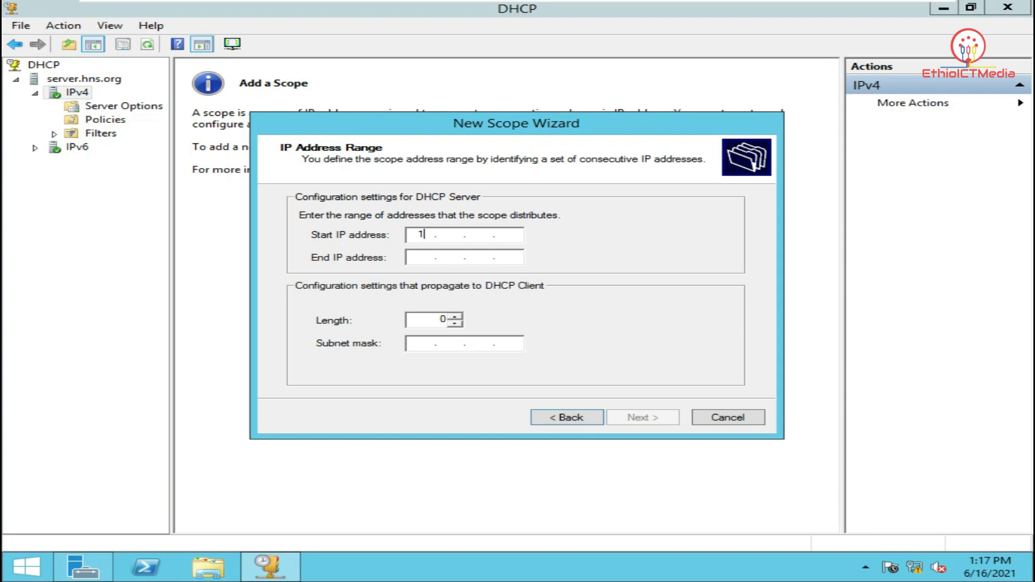
{"action": "type", "text": "2 . 168"}
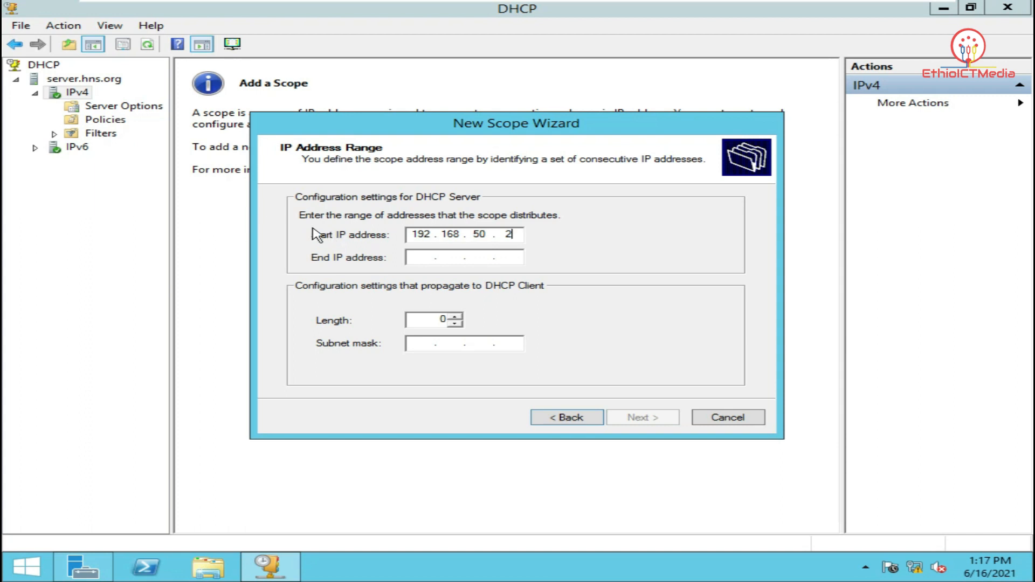
{"action": "left_click", "coordinate": [425, 258]}
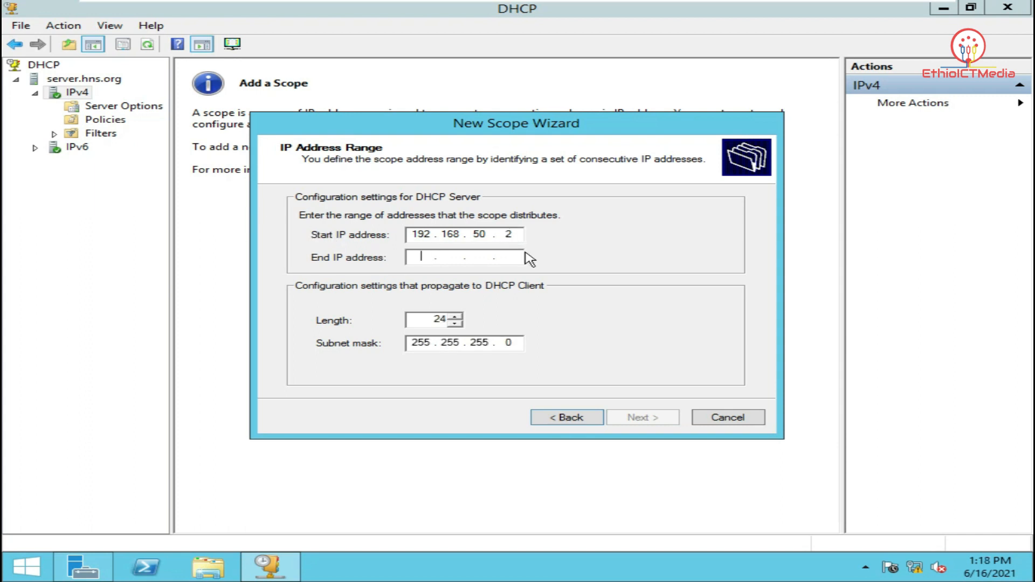
{"action": "type", "text": "192 . 168 . 50 . 10"}
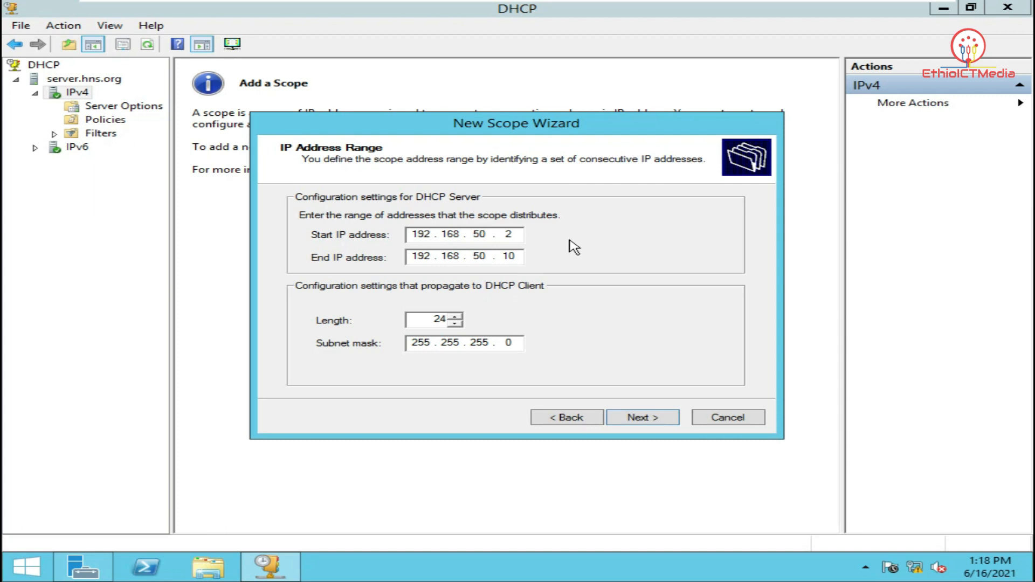
Accept the range, add exclusion 192.168.50.2–192.168.50.5, and advance to Lease Duration
{"action": "left_click", "coordinate": [654, 419]}
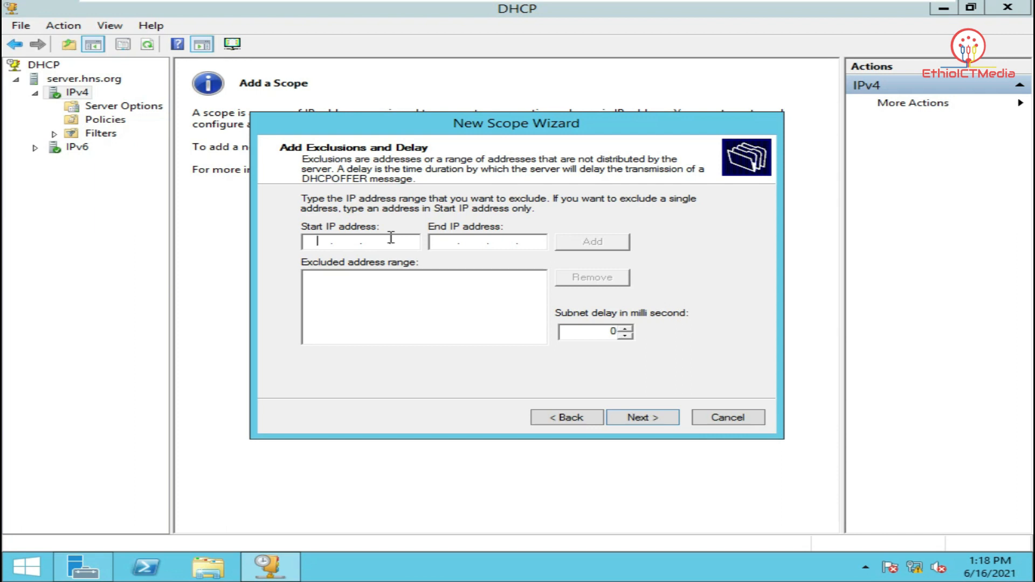
{"action": "type", "text": "192 . 168 . 50 . 2"}
{"action": "key", "text": "Tab"}
{"action": "type", "text": "192 . 168 . "}
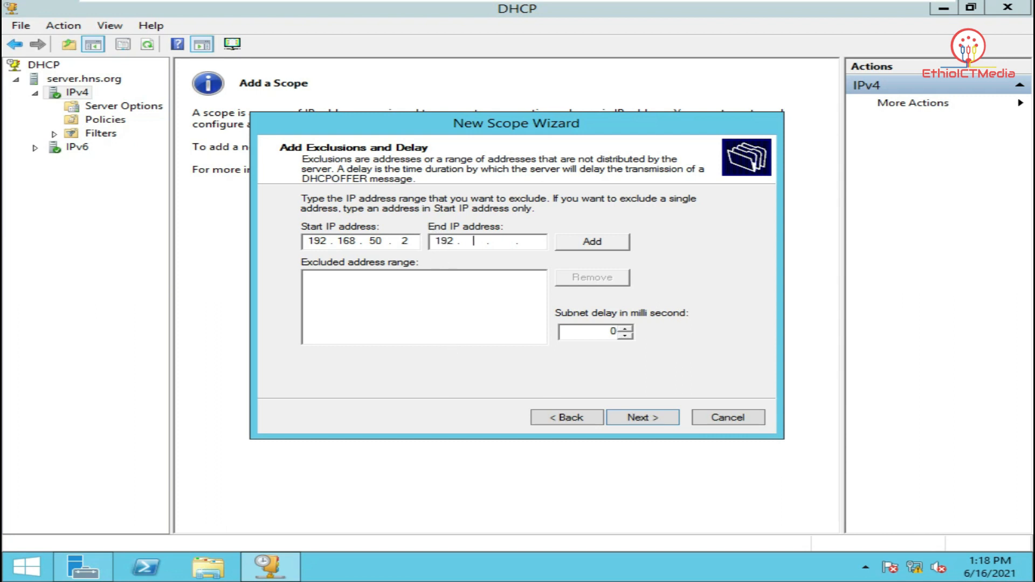
{"action": "type", "text": "50 . 5"}
{"action": "left_click", "coordinate": [611, 245]}
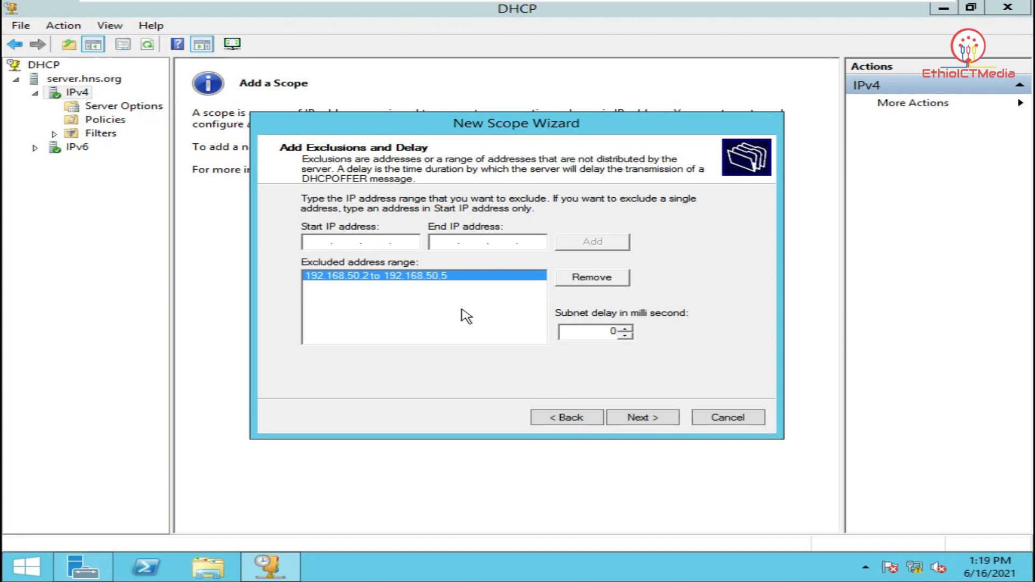
{"action": "left_click", "coordinate": [656, 419]}
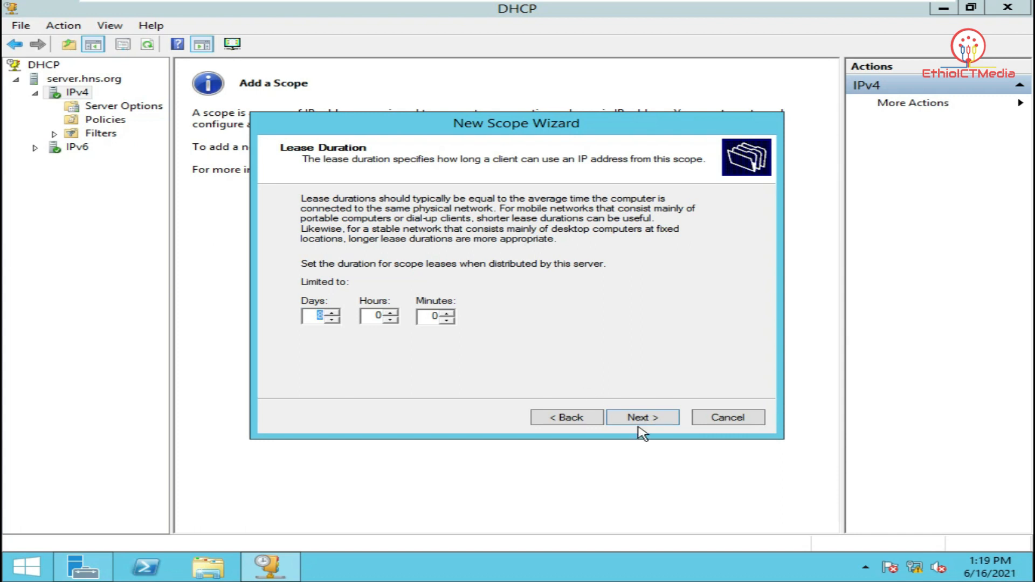
Keep default lease, no gateway, DNS 192.168.50.1 for hns.org, no WINS, activate the scope, and finish
{"action": "left_click", "coordinate": [659, 420]}
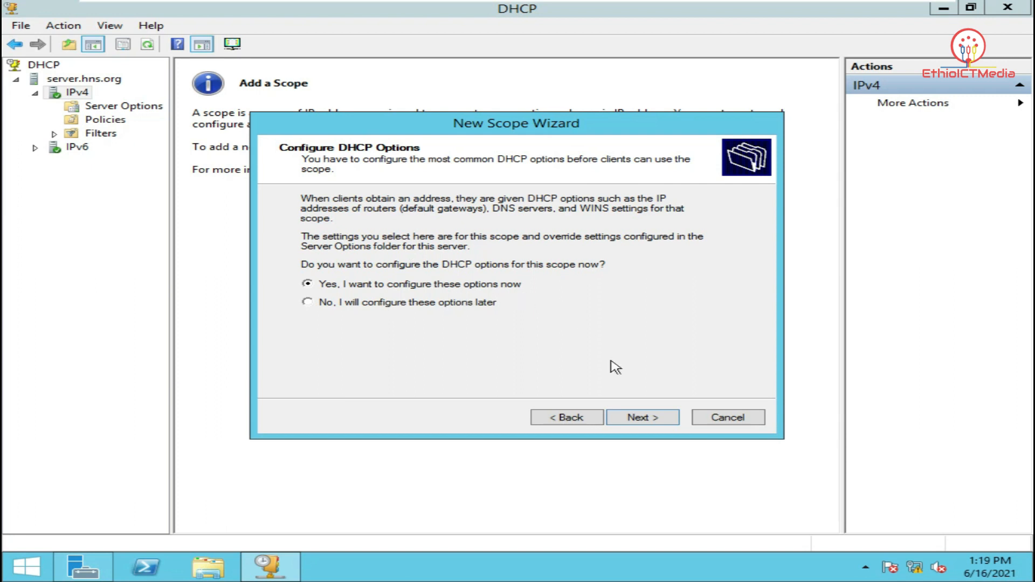
{"action": "left_click", "coordinate": [650, 419]}
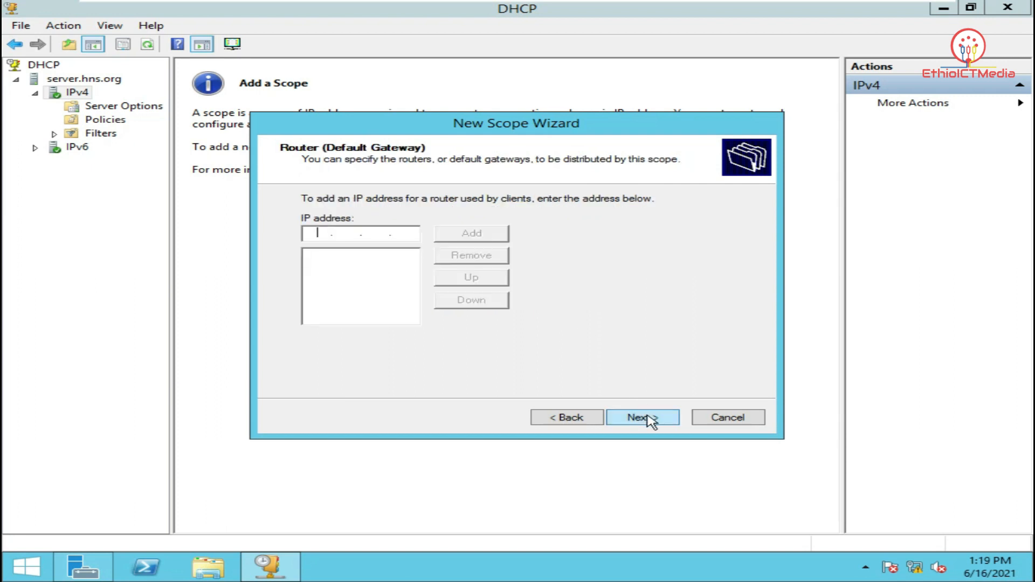
{"action": "left_click", "coordinate": [650, 419]}
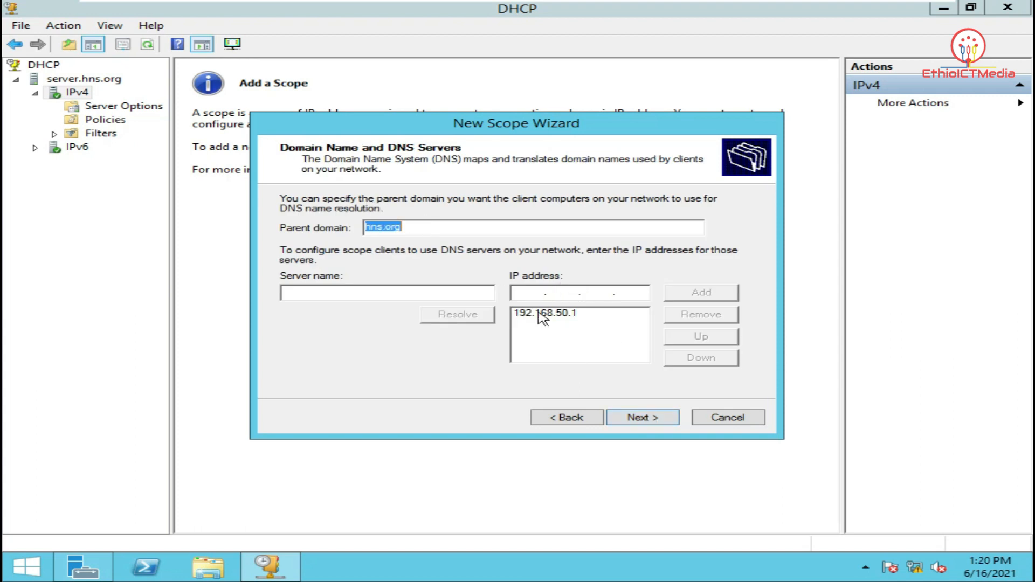
{"action": "left_click", "coordinate": [659, 425]}
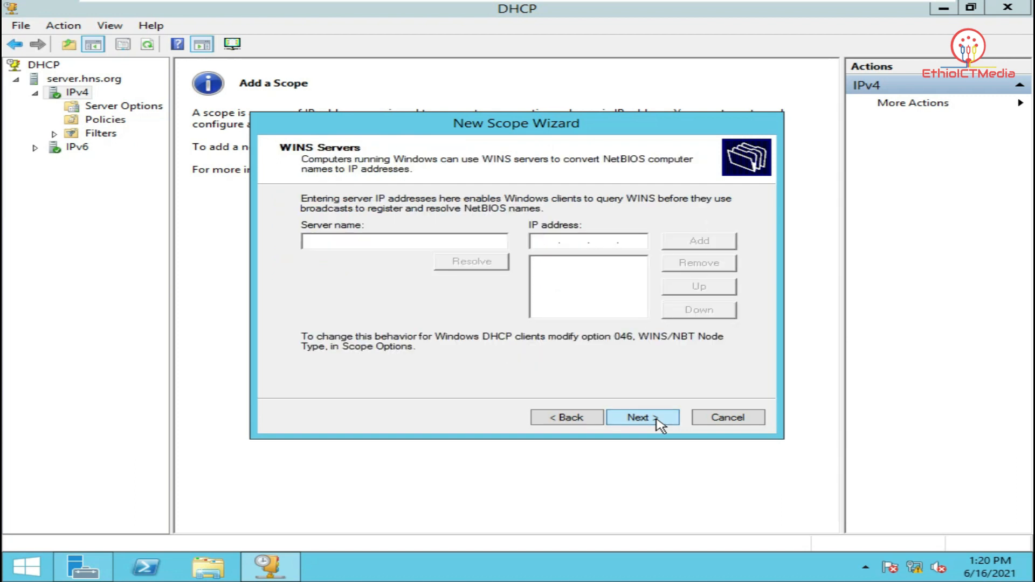
{"action": "left_click", "coordinate": [659, 425]}
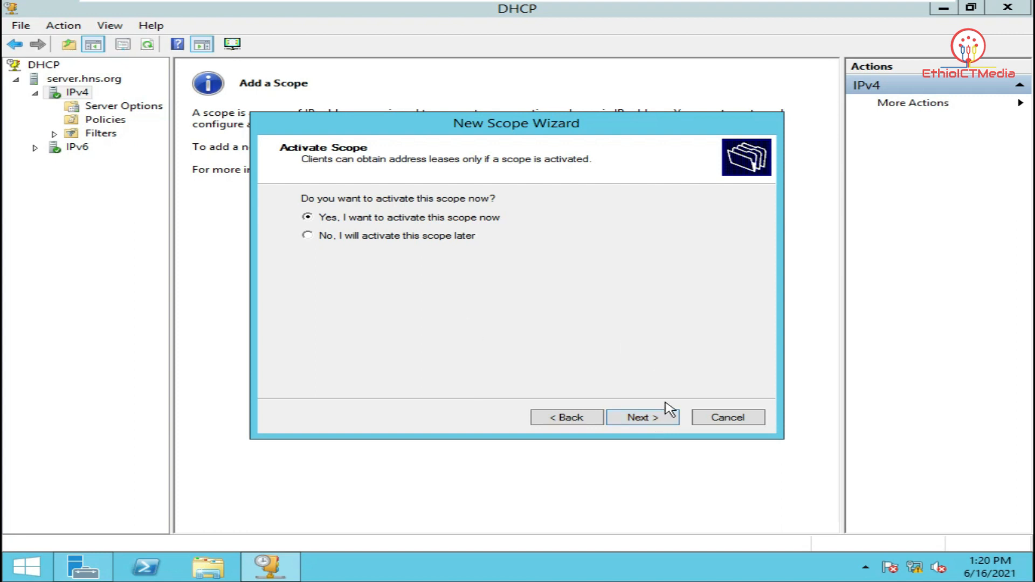
{"action": "left_click", "coordinate": [664, 426]}
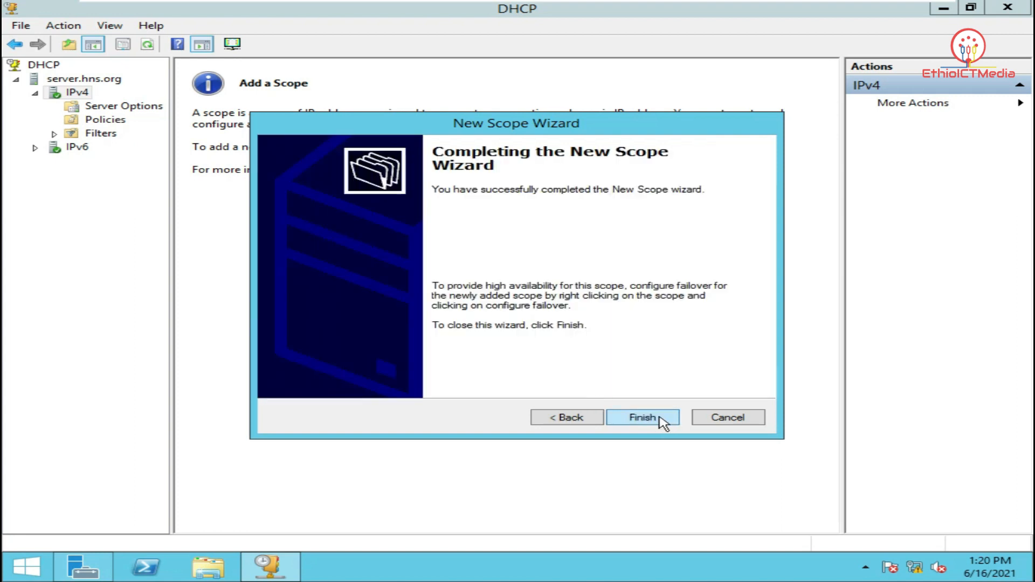
{"action": "left_click", "coordinate": [658, 419]}
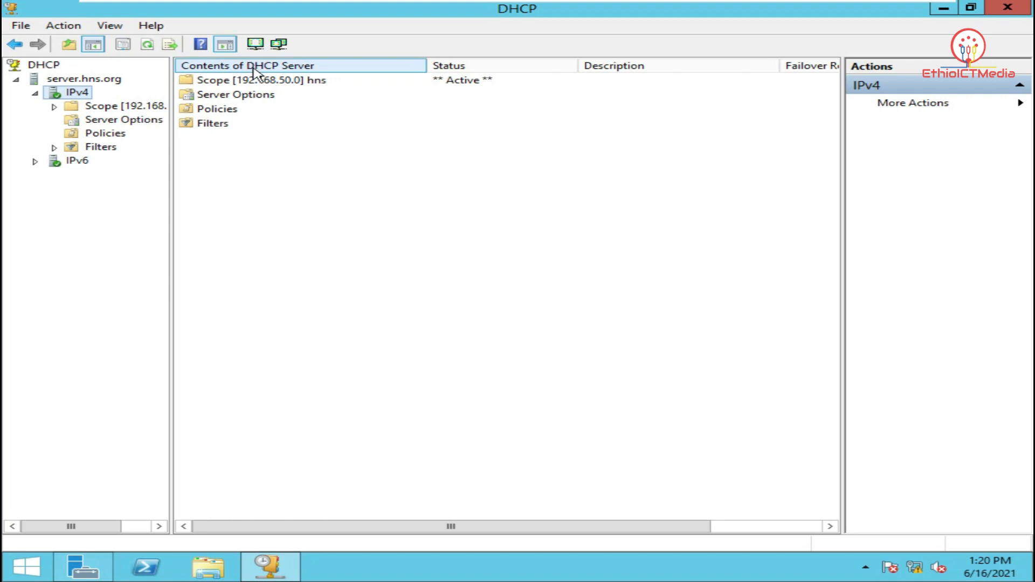
Open Scope [192.168.50.0]'s Address Pool and inspect the 192.168.50.2–10 range and 192.168.50.2–5 exclusion
{"action": "double_click", "coordinate": [270, 85]}
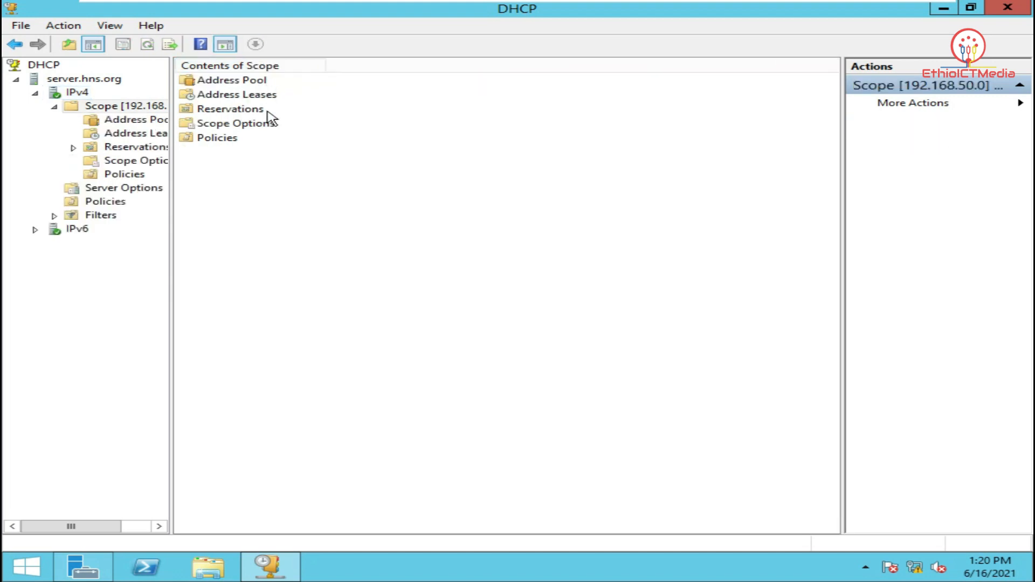
{"action": "double_click", "coordinate": [258, 81]}
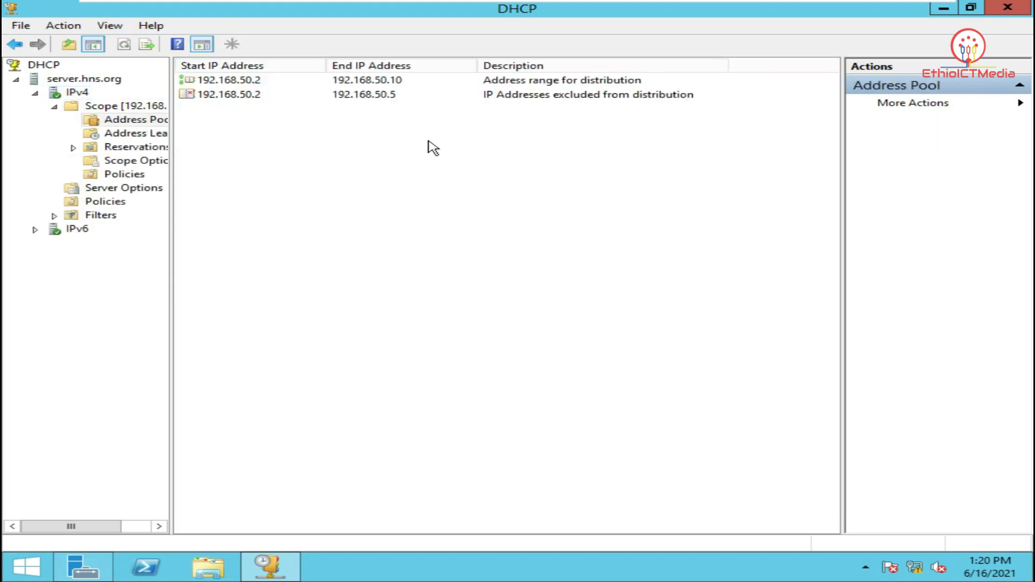
{"action": "left_click", "coordinate": [272, 84]}
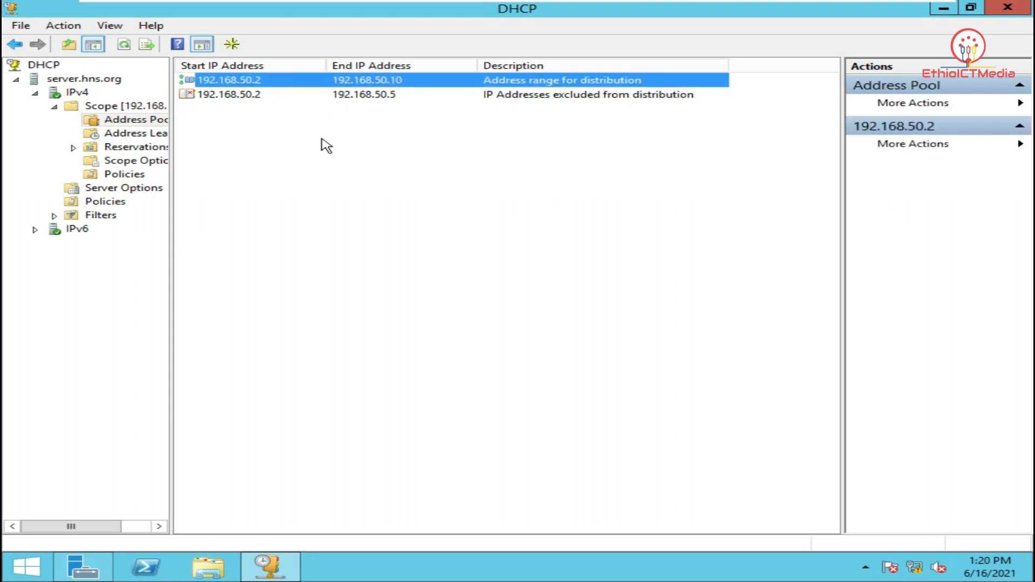
{"action": "left_click", "coordinate": [271, 97]}
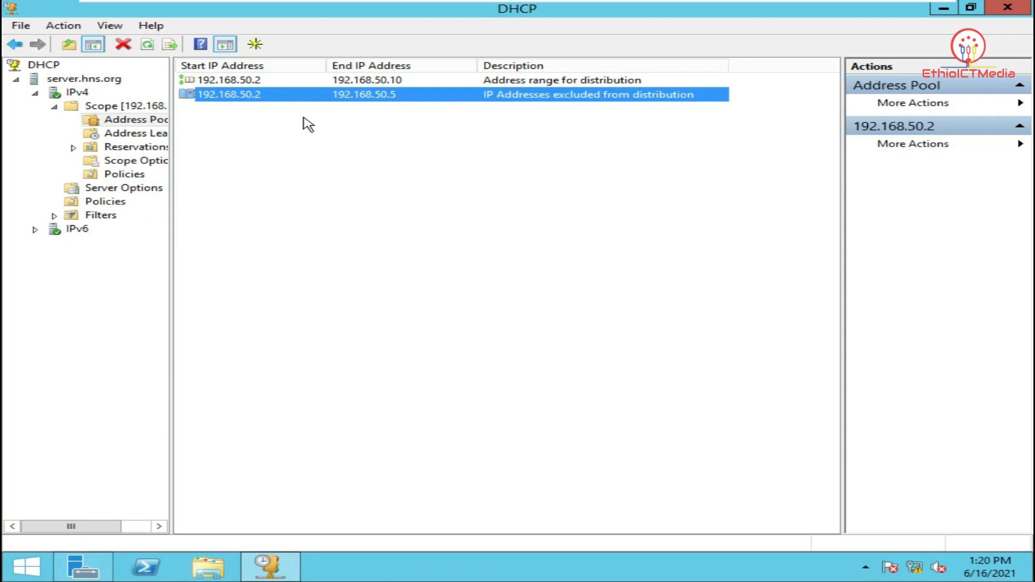
Delete the 192.168.50.2–192.168.50.5 exclusion range from the address pool and confirm
{"action": "left_click", "coordinate": [307, 137]}
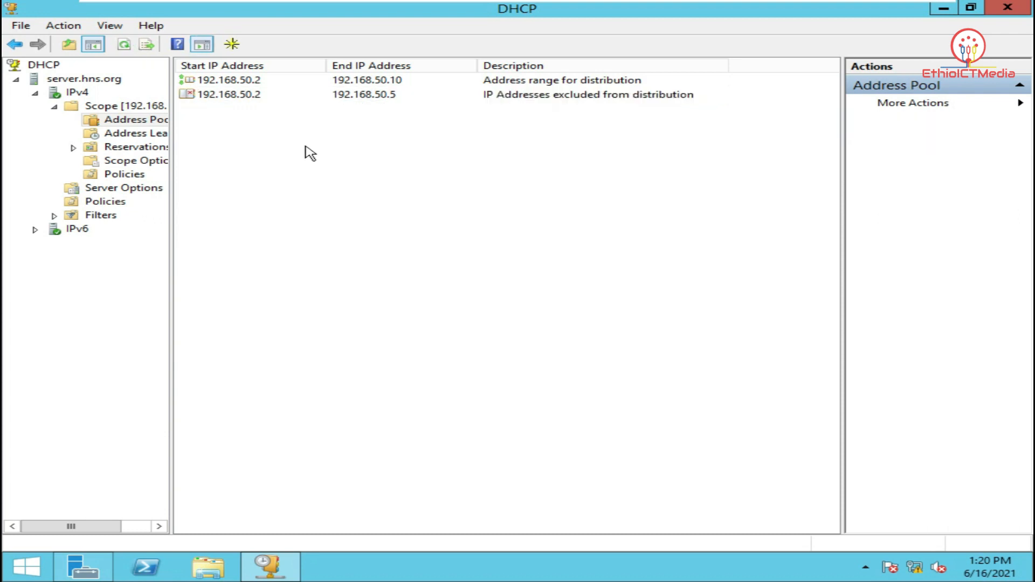
{"action": "right_click", "coordinate": [258, 99]}
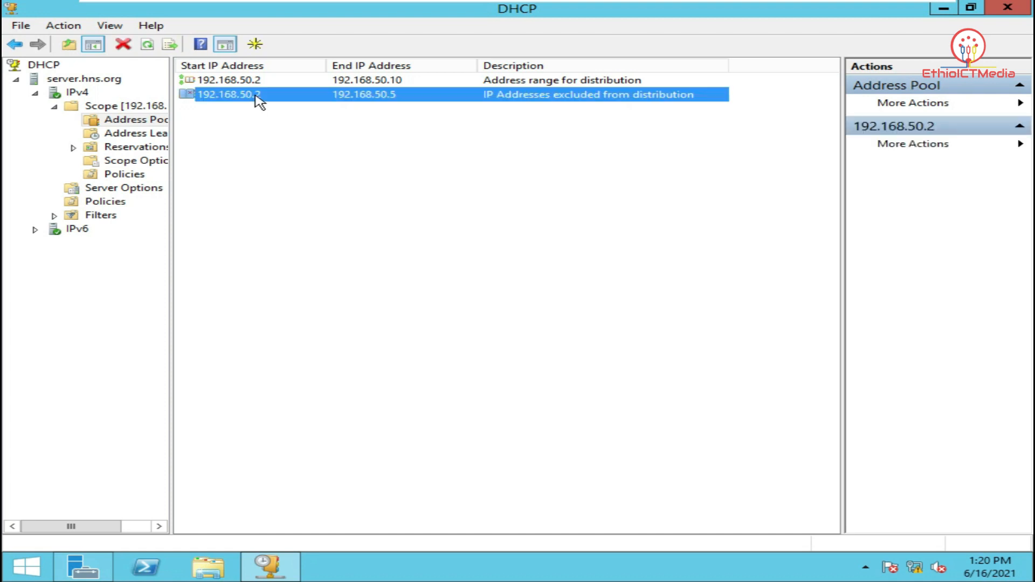
{"action": "right_click", "coordinate": [393, 186]}
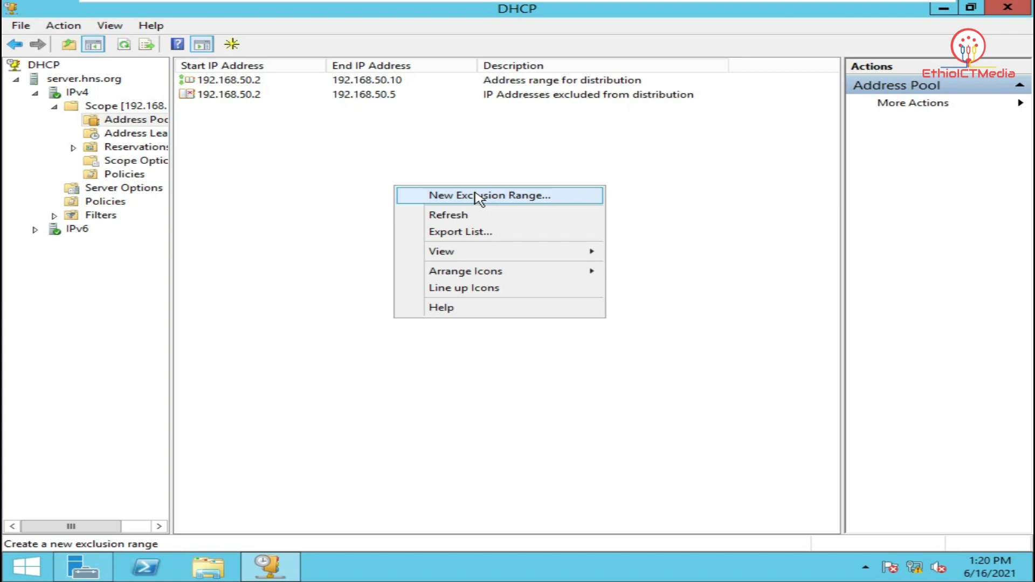
{"action": "right_click", "coordinate": [258, 94]}
{"action": "left_click", "coordinate": [304, 107]}
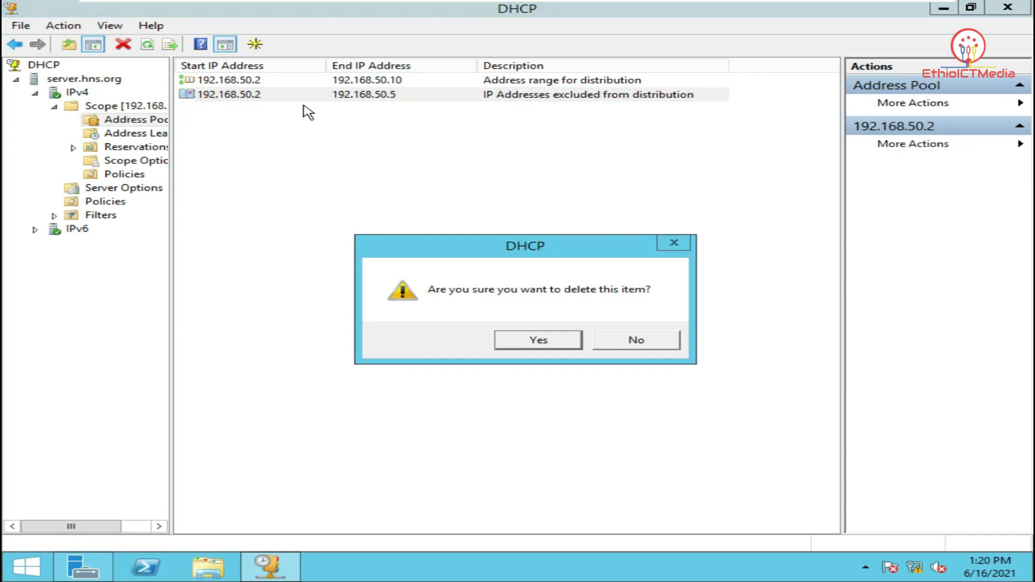
{"action": "left_click", "coordinate": [559, 342]}
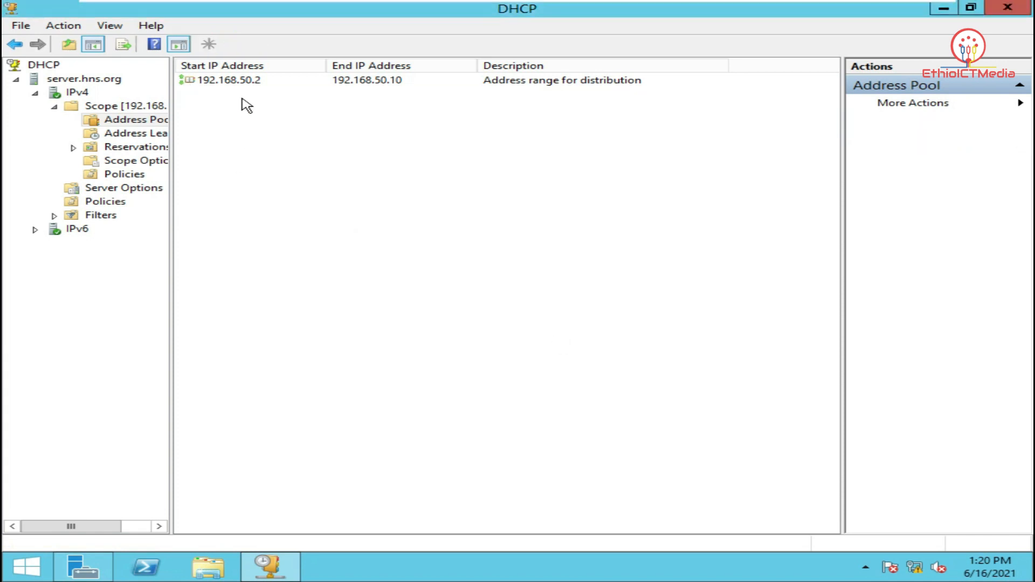
Re-add the 192.168.50.2–192.168.50.5 exclusion through Add Exclusion, then close that window
{"action": "right_click", "coordinate": [315, 136]}
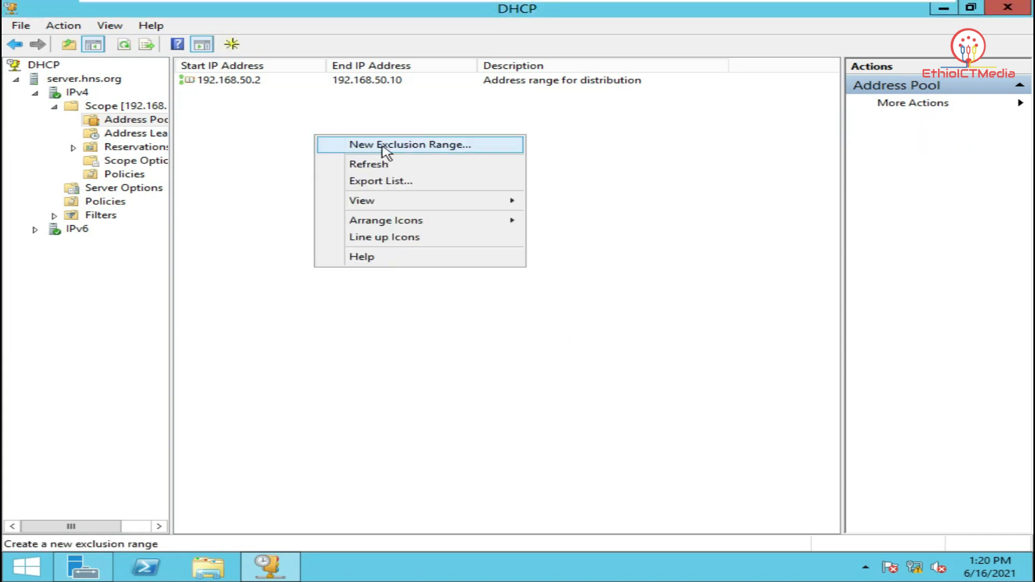
{"action": "left_click", "coordinate": [387, 153]}
{"action": "left_click_drag", "start_coordinate": [185, 76], "coordinate": [441, 186]}
{"action": "left_click", "coordinate": [467, 233]}
{"action": "type", "text": "19"}
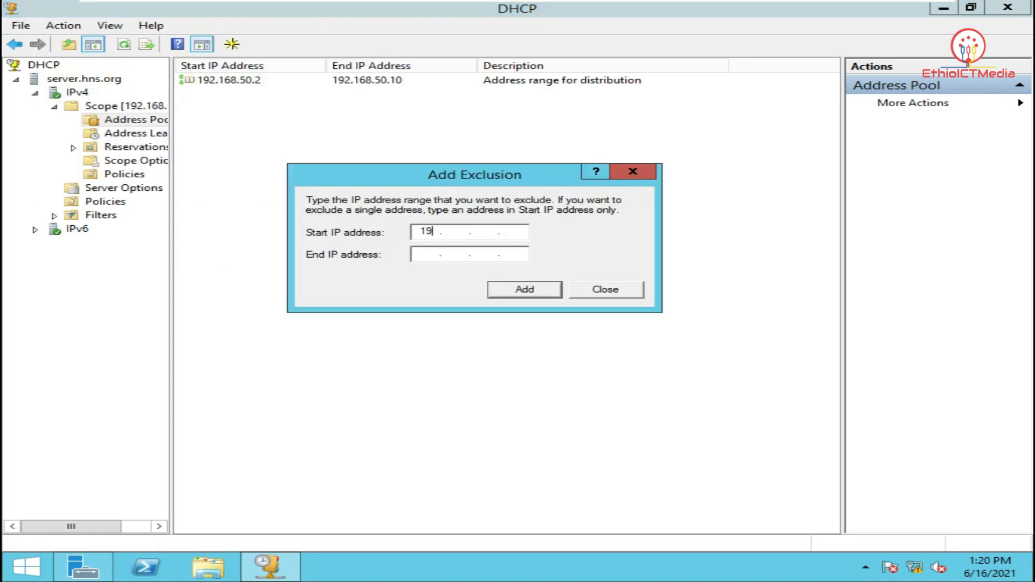
{"action": "type", "text": "2 . 168 . 50 . 2"}
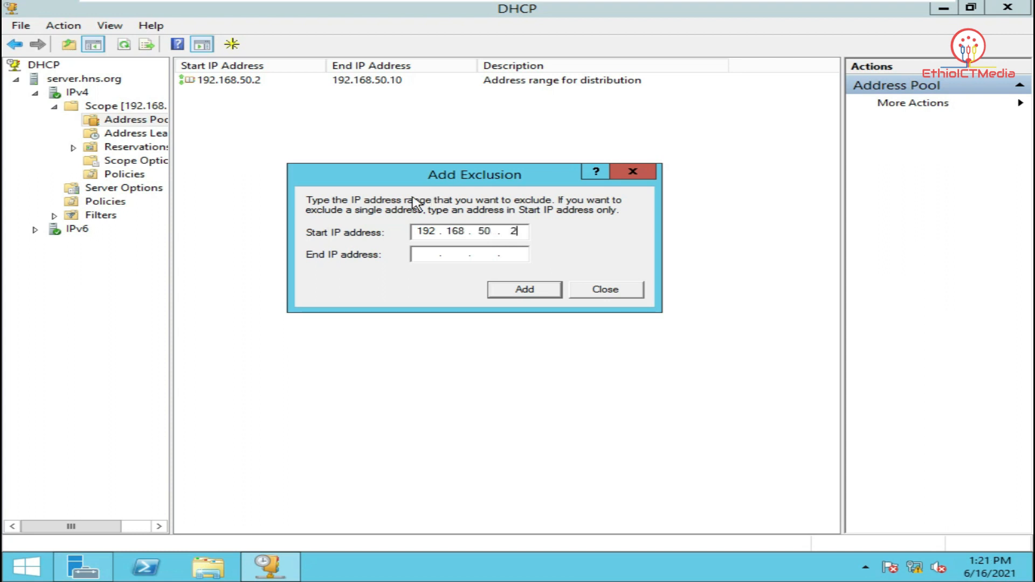
{"action": "left_click", "coordinate": [418, 253]}
{"action": "type", "text": "192 . 168 . 50 . 5"}
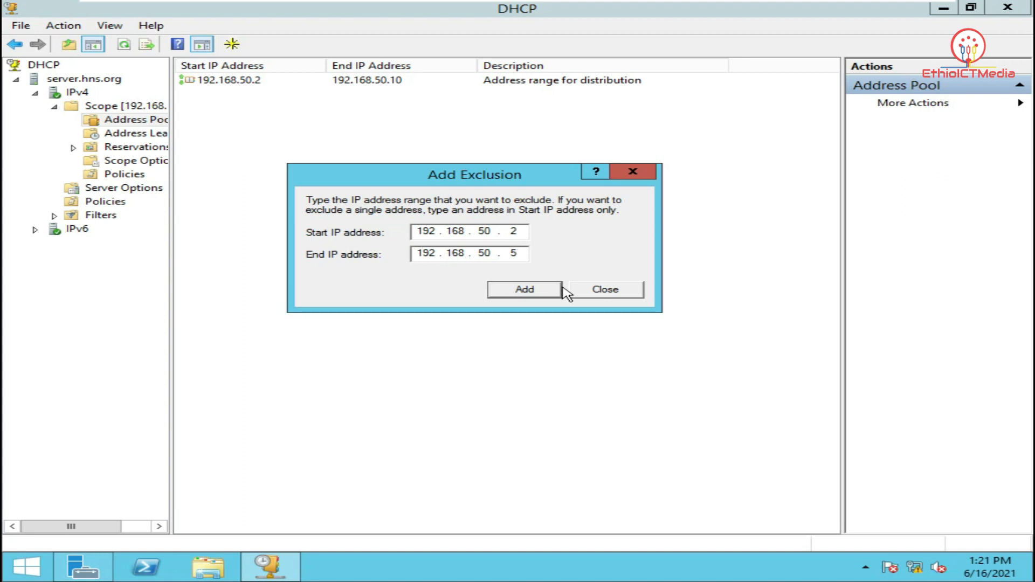
{"action": "left_click", "coordinate": [536, 291]}
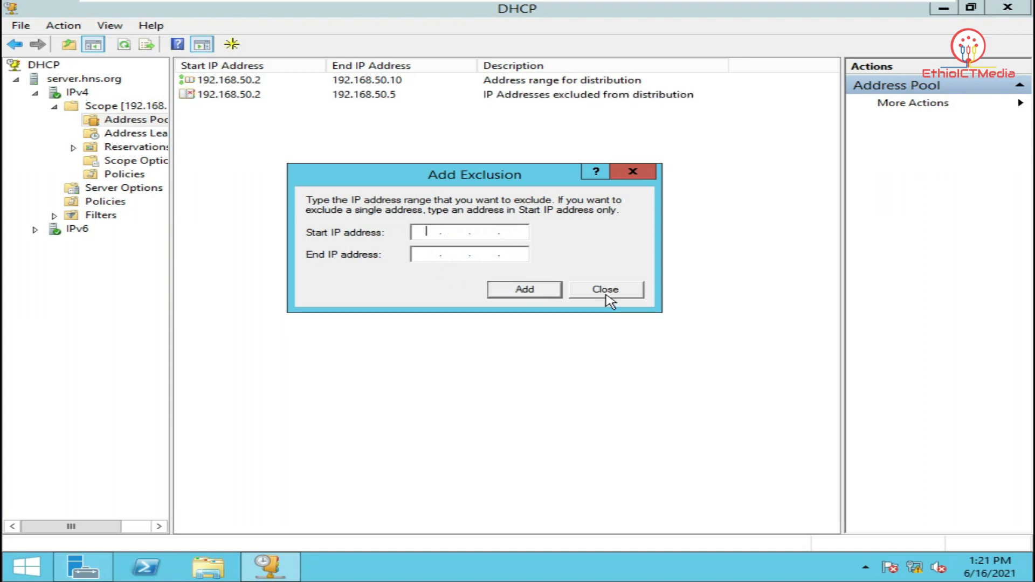
{"action": "left_click", "coordinate": [602, 294]}
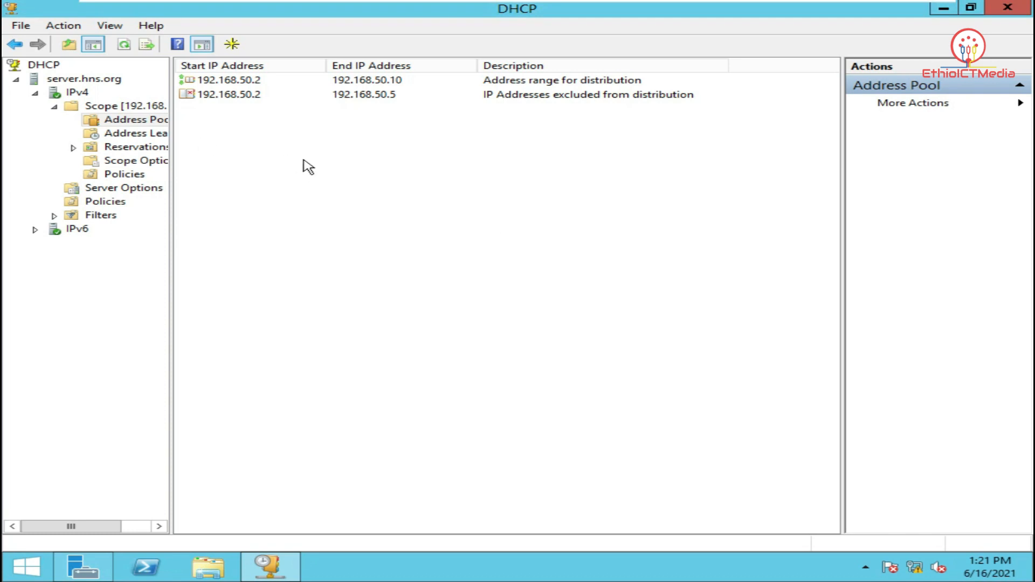
List the scope's address leases, check the 192.168.50.6 lease against the Address Pool, and return to leases
{"action": "left_click", "coordinate": [144, 135]}
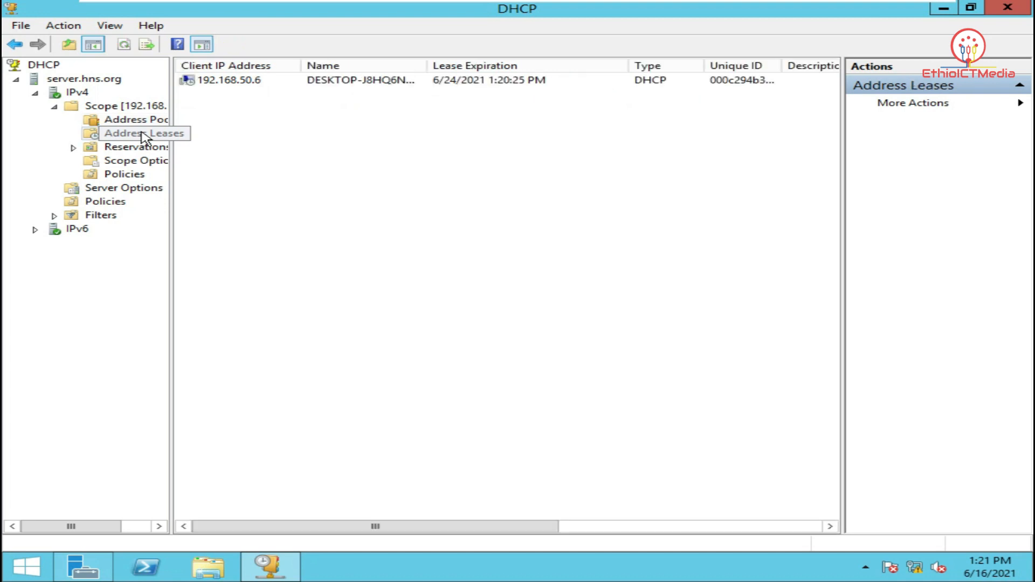
{"action": "left_click", "coordinate": [230, 87]}
{"action": "left_click", "coordinate": [341, 155]}
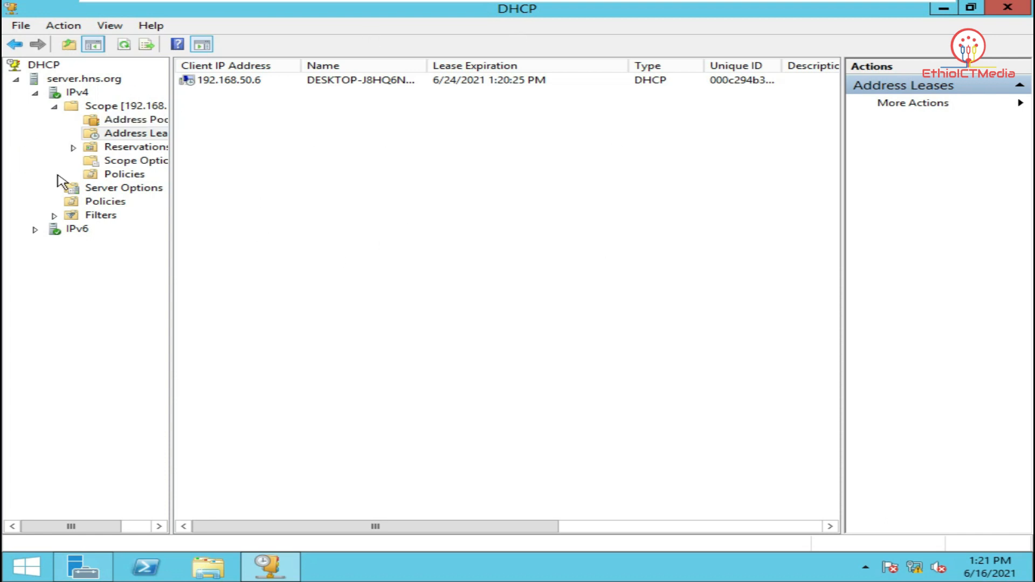
{"action": "left_click", "coordinate": [154, 128]}
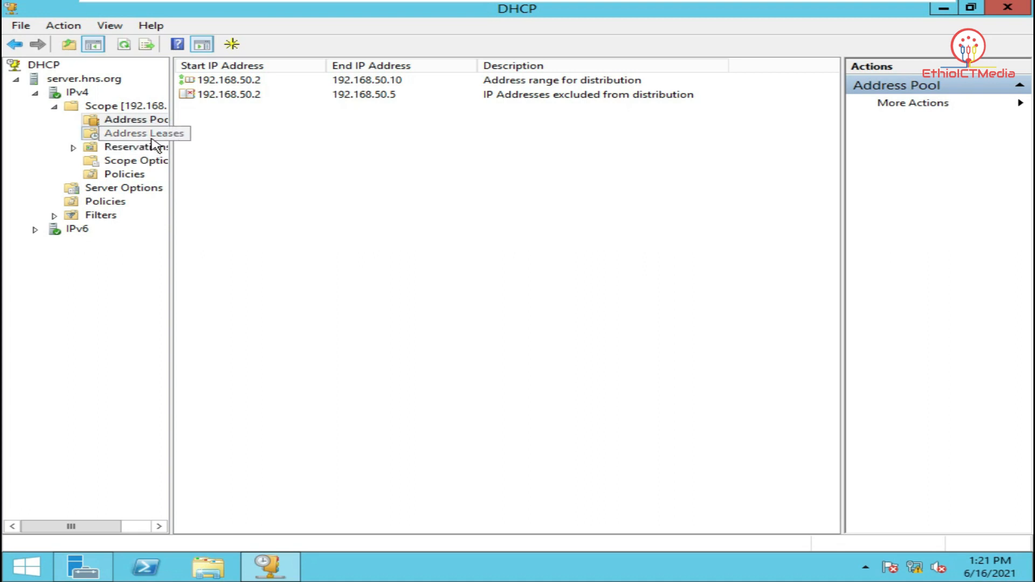
{"action": "left_click", "coordinate": [151, 139]}
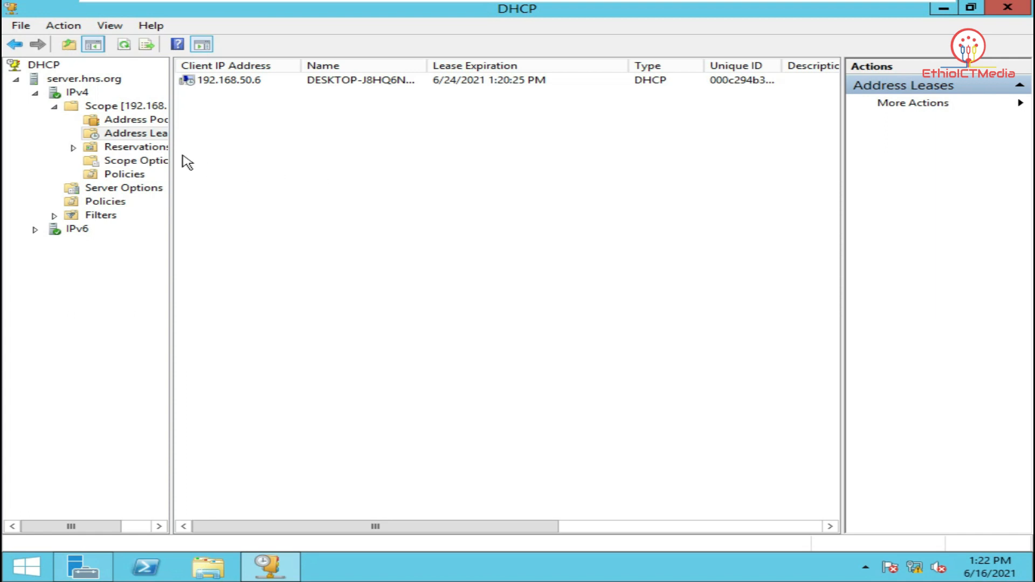
Bring up the authorized DHCP servers list and select server.hns.org
{"action": "right_click", "coordinate": [51, 69]}
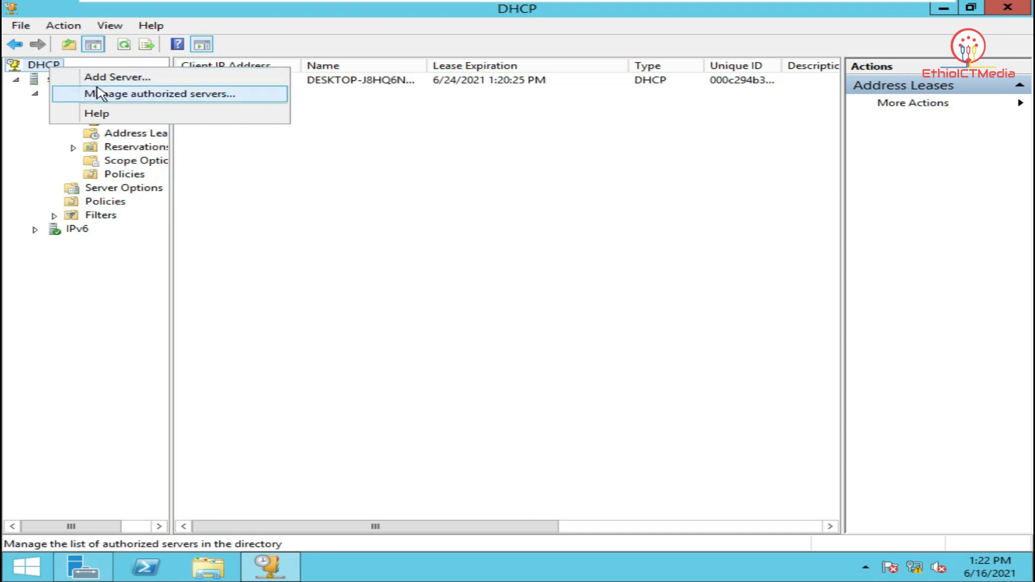
{"action": "left_click", "coordinate": [119, 95]}
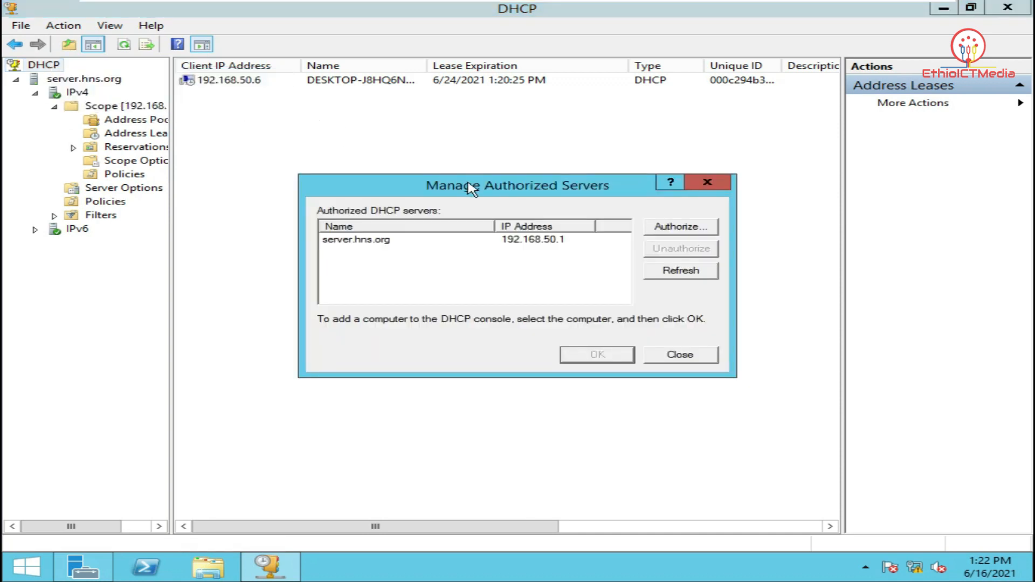
{"action": "left_click_drag", "start_coordinate": [536, 189], "coordinate": [506, 183]}
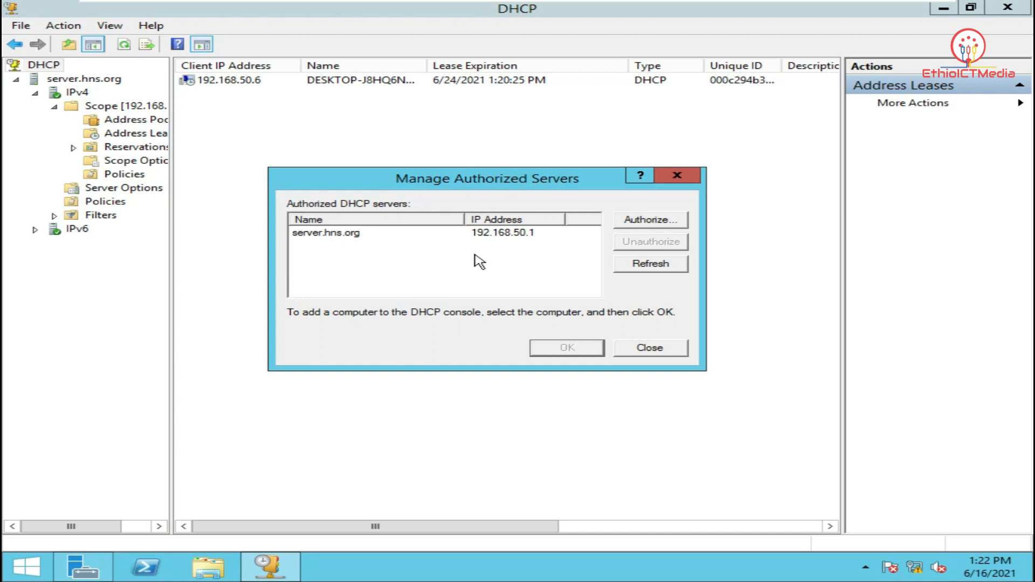
{"action": "left_click", "coordinate": [511, 239]}
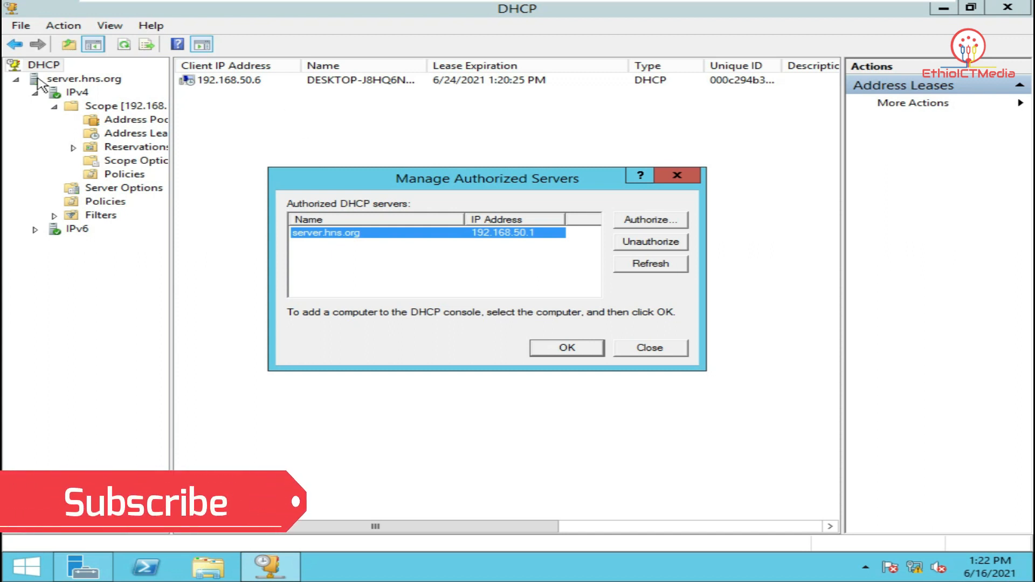
{"action": "left_click", "coordinate": [676, 175]}
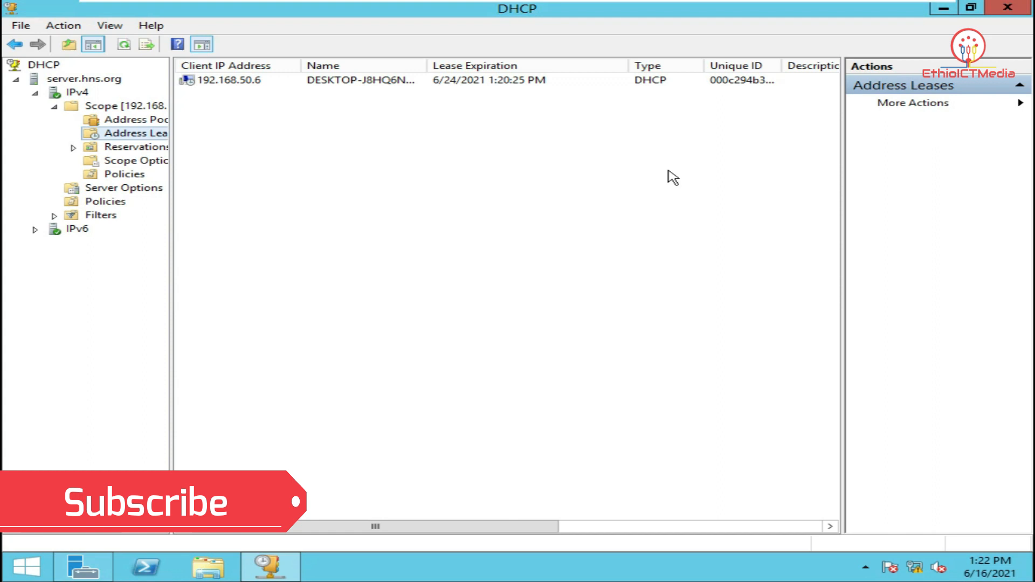
Unauthorize server.hns.org as a DHCP server and switch to the Windows 10 virtual machine
{"action": "right_click", "coordinate": [61, 64]}
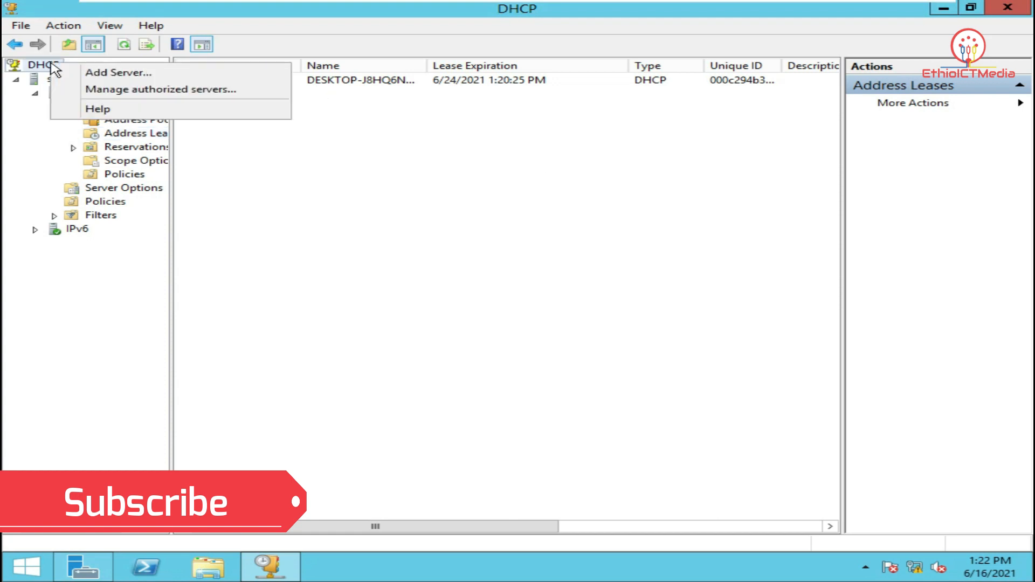
{"action": "left_click", "coordinate": [116, 88]}
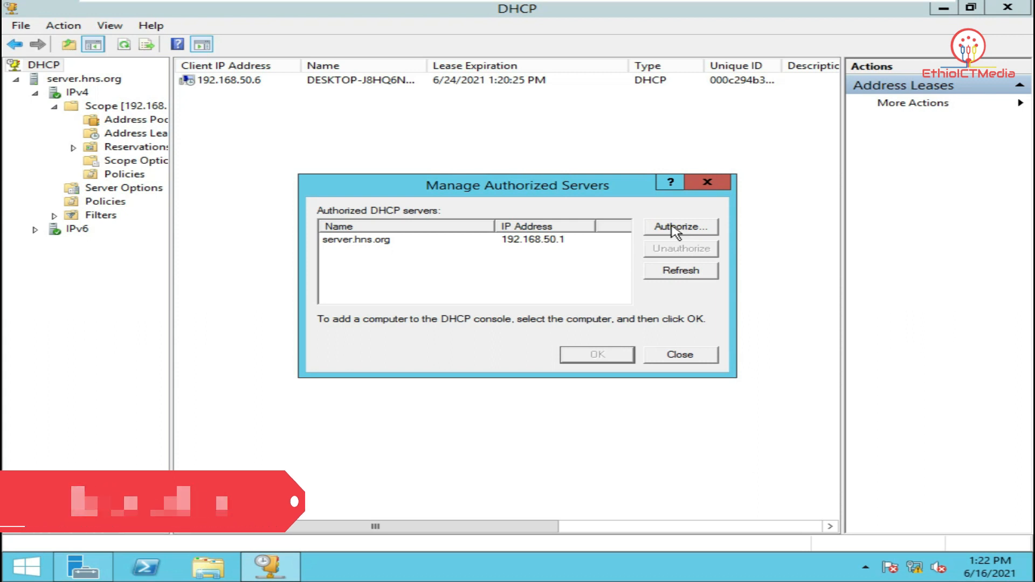
{"action": "left_click", "coordinate": [560, 240]}
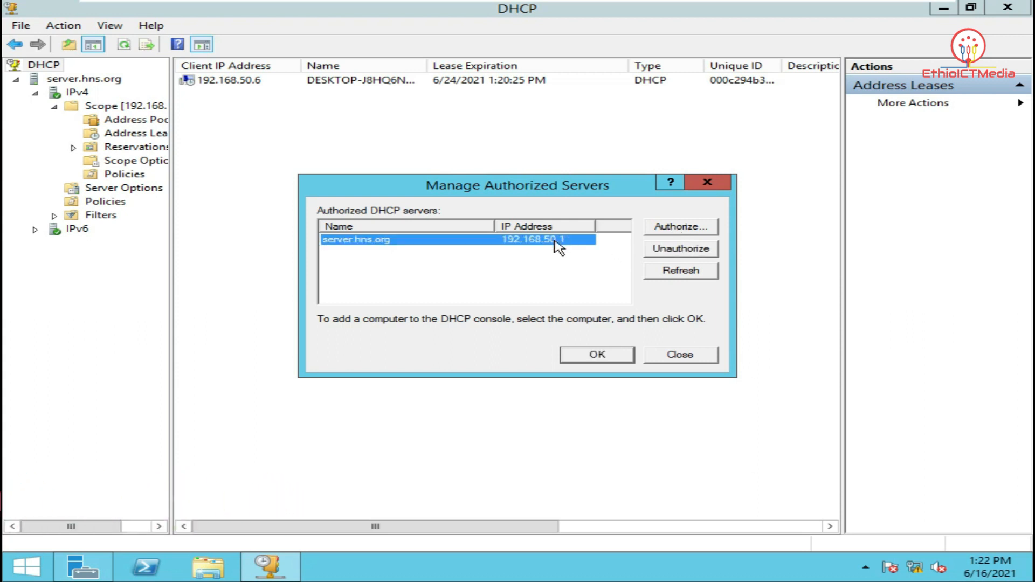
{"action": "left_click", "coordinate": [678, 250]}
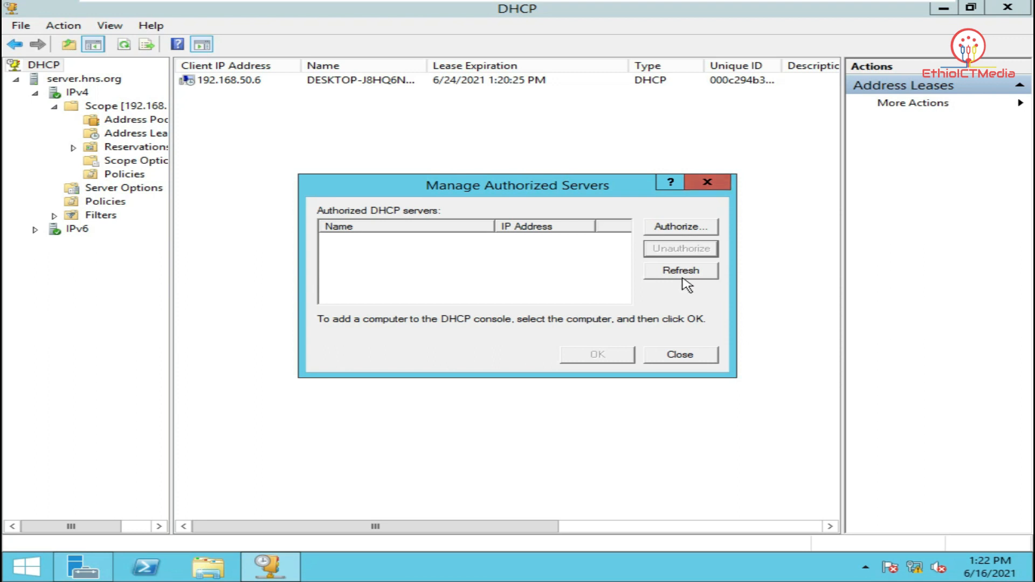
{"action": "left_click", "coordinate": [721, 182]}
{"action": "mouse_move", "coordinate": [676, 4]}
{"action": "left_click", "coordinate": [768, 10]}
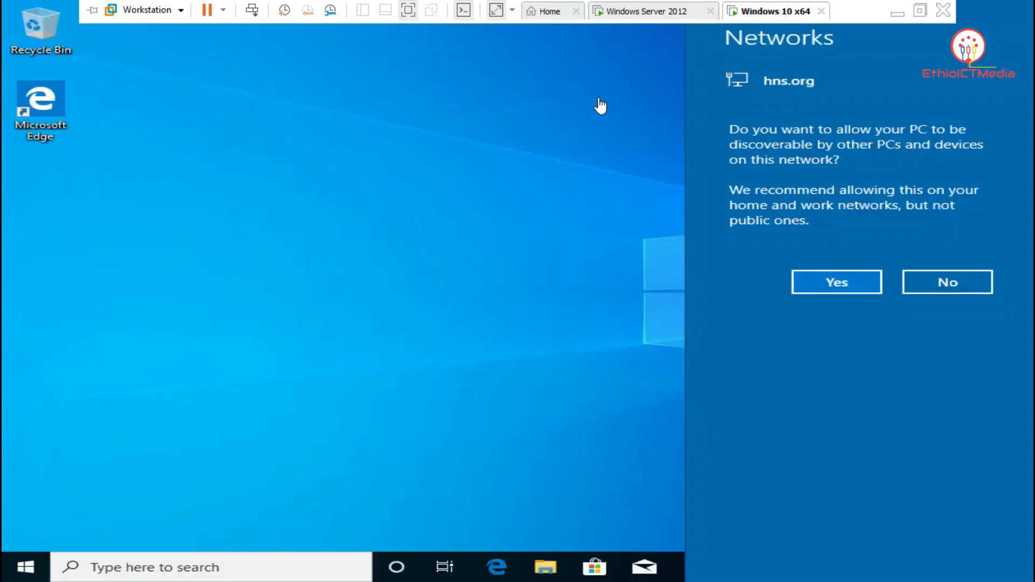
Decline network discovery and bring up the network adapters list from Ethernet settings
{"action": "left_click", "coordinate": [933, 282]}
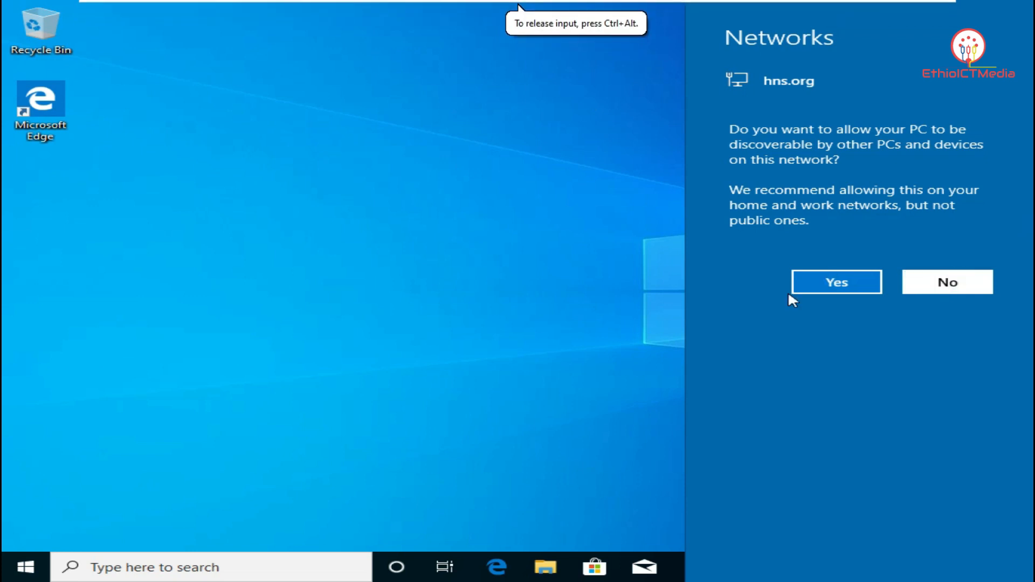
{"action": "left_click", "coordinate": [944, 281]}
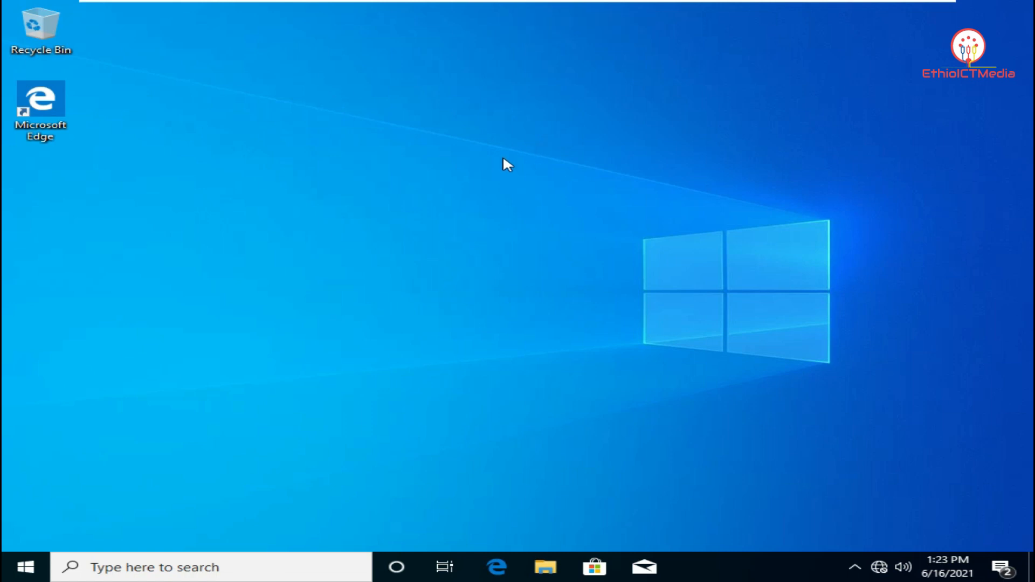
{"action": "right_click", "coordinate": [884, 566]}
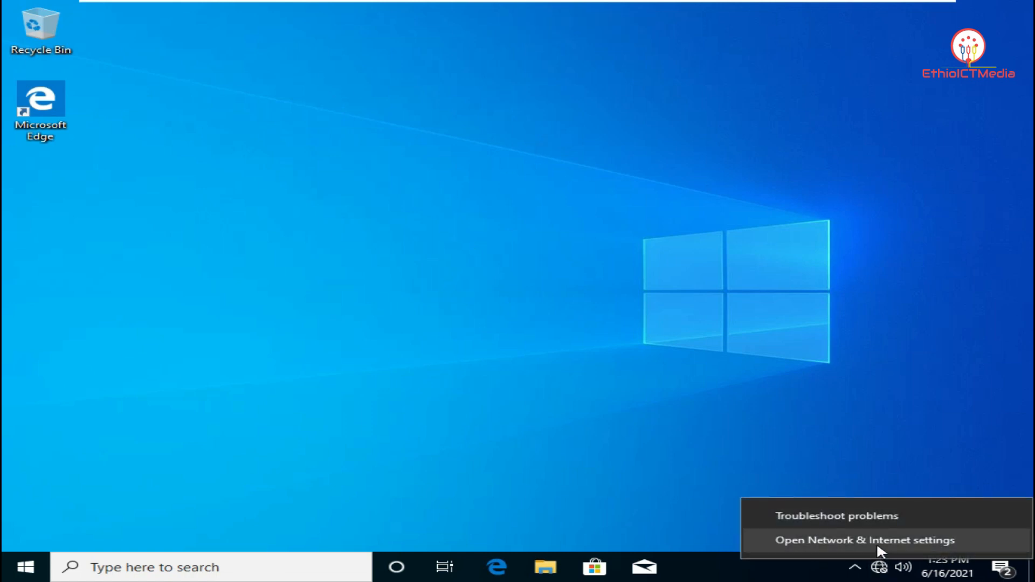
{"action": "left_click", "coordinate": [876, 541]}
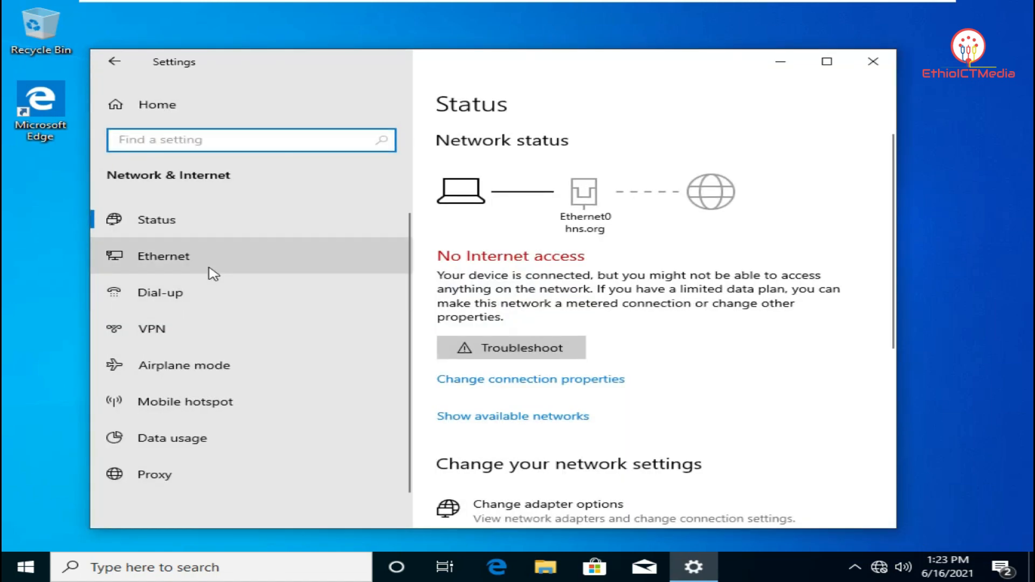
{"action": "left_click", "coordinate": [209, 269]}
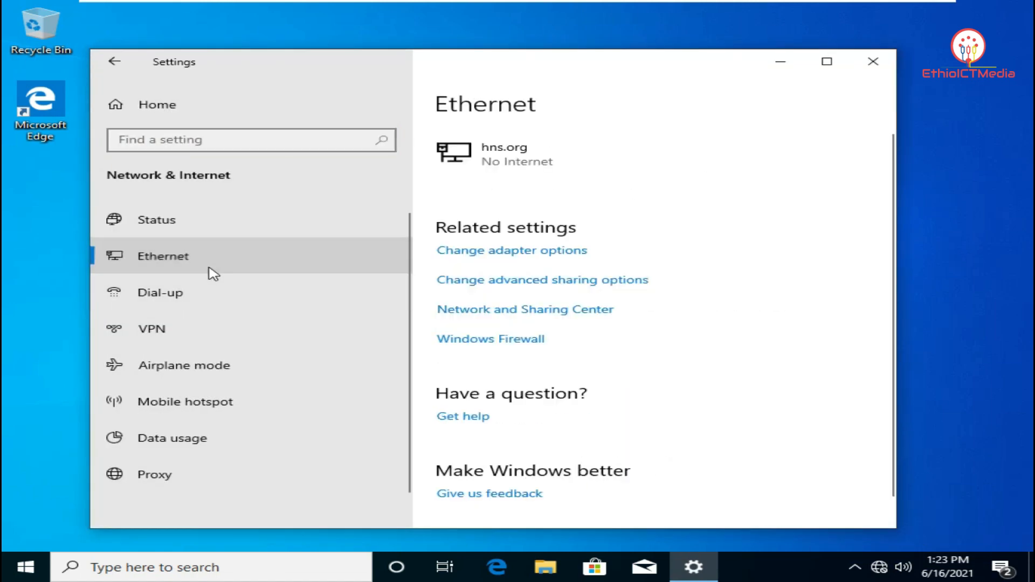
{"action": "left_click", "coordinate": [529, 262]}
Disable and then re-enable the Ethernet0 adapter
{"action": "right_click", "coordinate": [448, 168]}
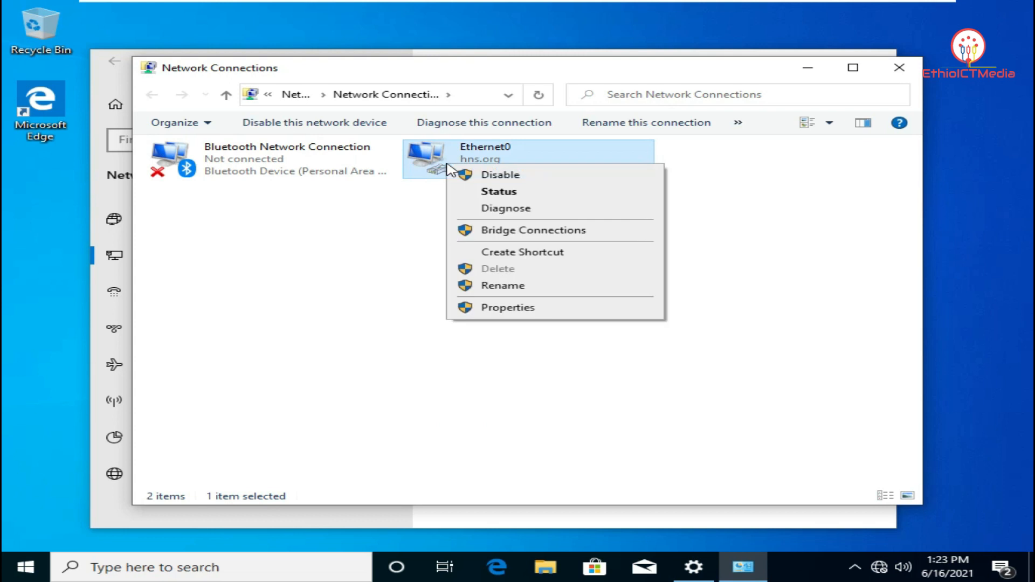
{"action": "left_click", "coordinate": [492, 175]}
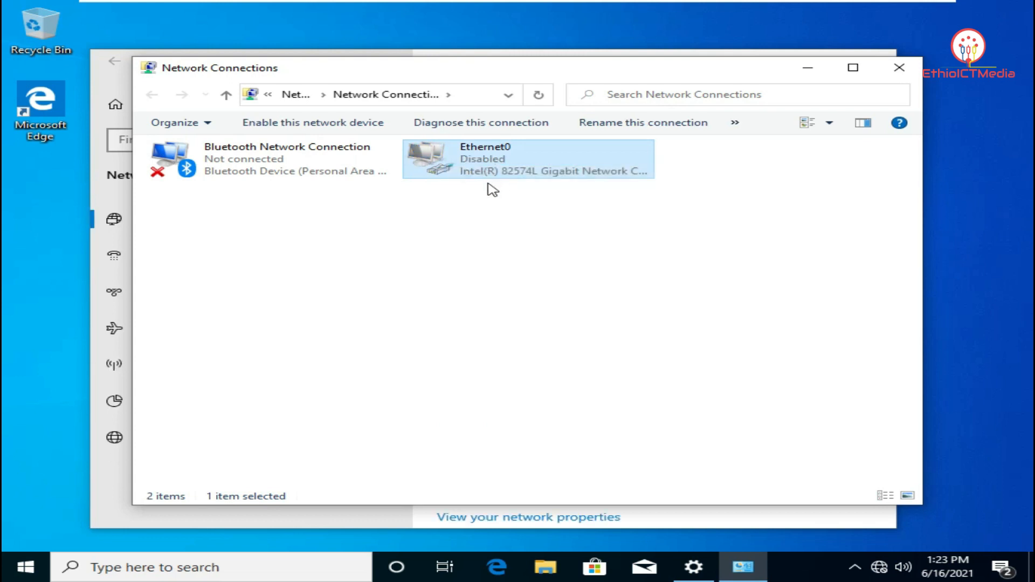
{"action": "right_click", "coordinate": [490, 162]}
{"action": "left_click", "coordinate": [529, 175]}
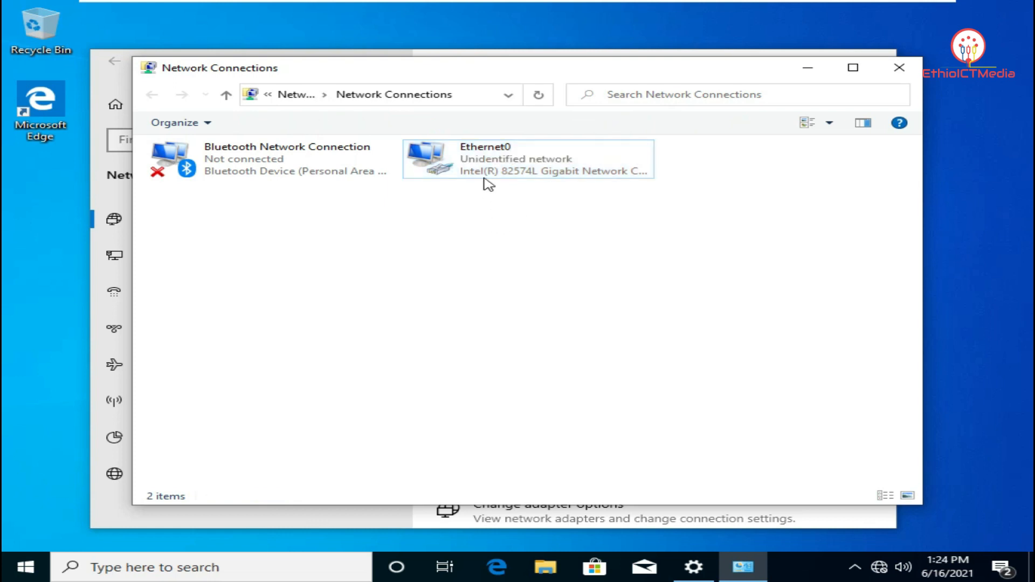
Check Ethernet0's details showing APIPA 169.254.187.228, then close all network windows
{"action": "double_click", "coordinate": [496, 173]}
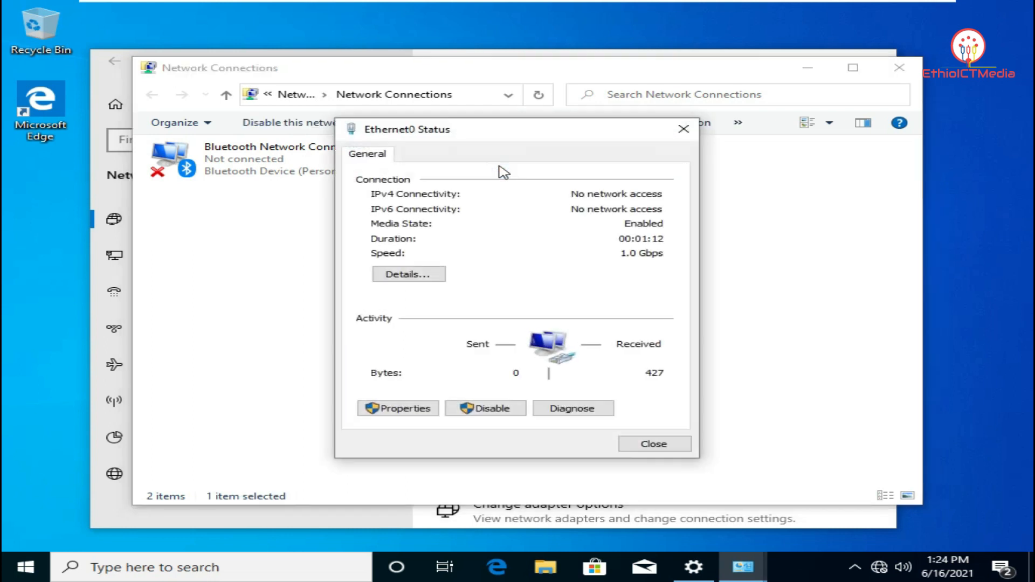
{"action": "left_click", "coordinate": [425, 277]}
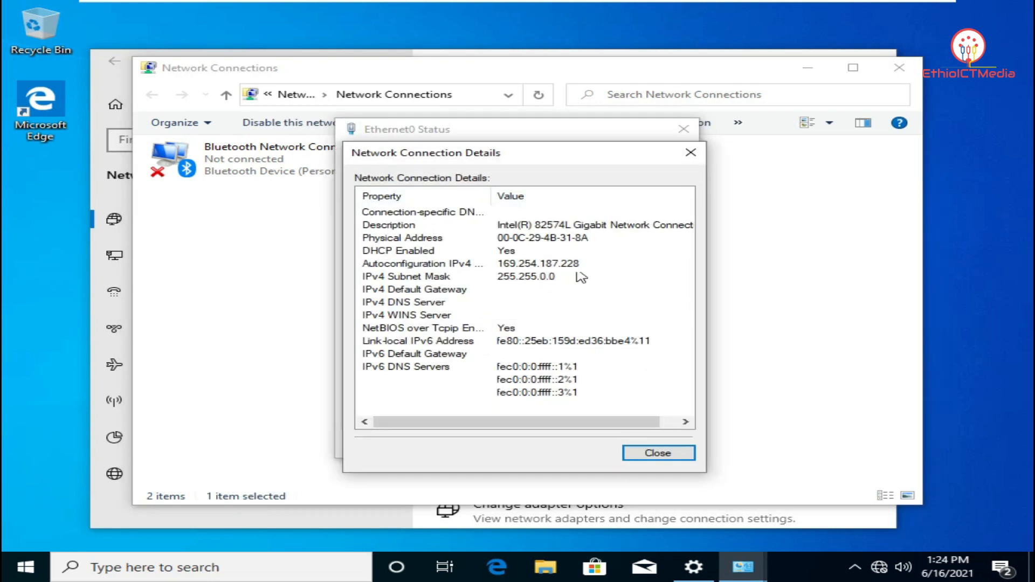
{"action": "left_click", "coordinate": [690, 152]}
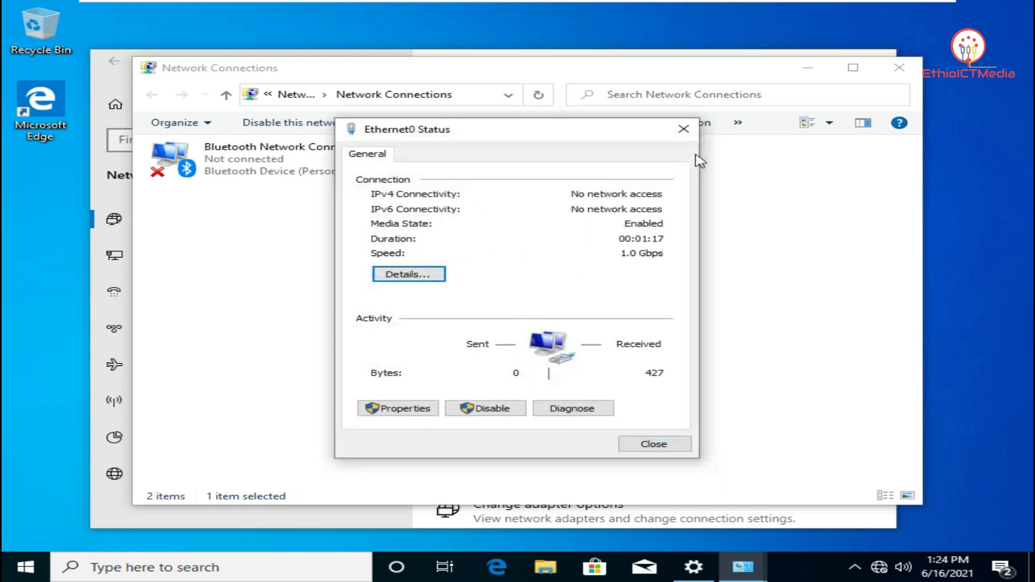
{"action": "left_click", "coordinate": [685, 129]}
{"action": "left_click", "coordinate": [899, 68]}
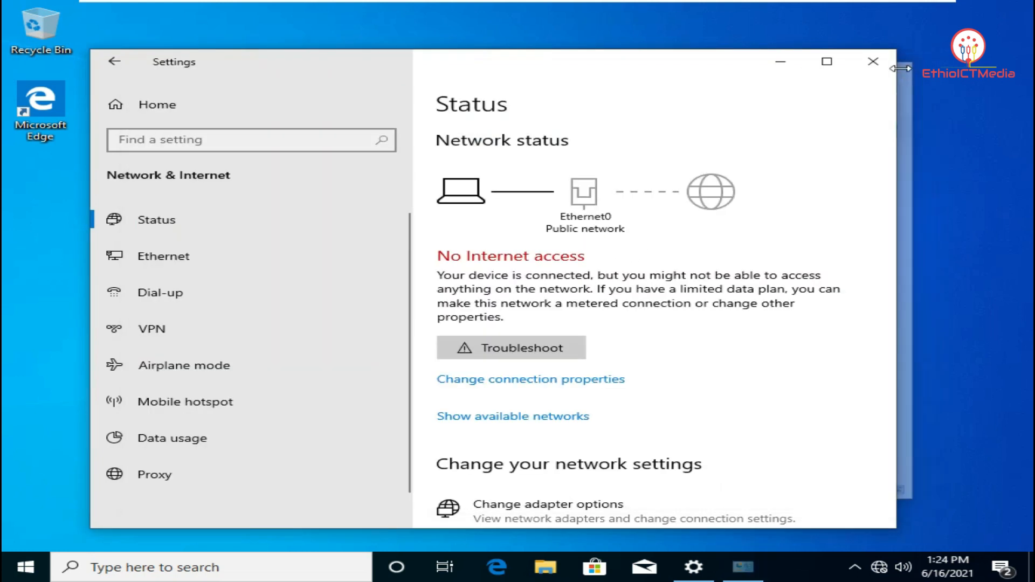
{"action": "left_click", "coordinate": [872, 61]}
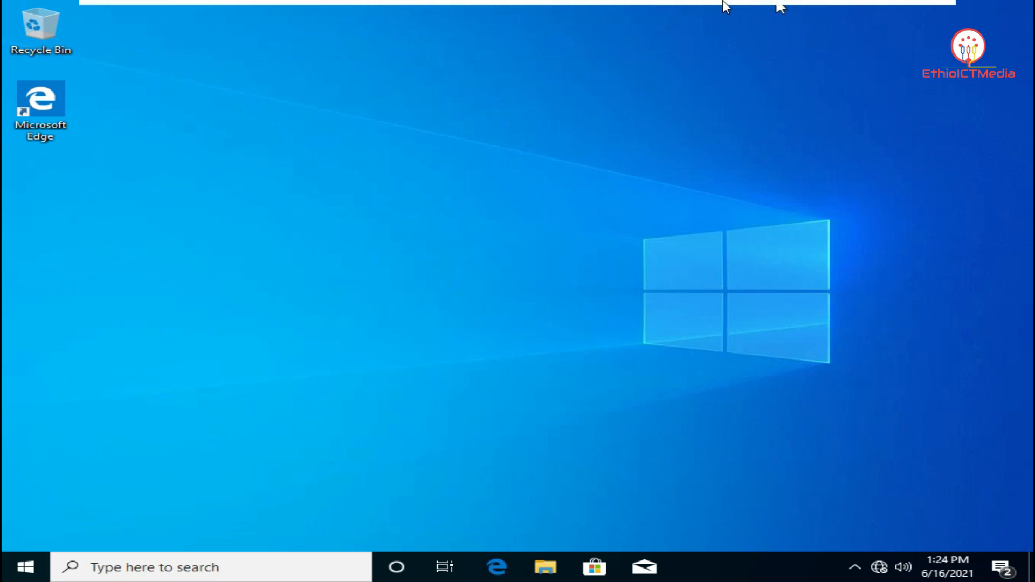
On the server, authorize server.hns.org at 192.168.50.1 as a DHCP server
{"action": "left_click", "coordinate": [668, 10]}
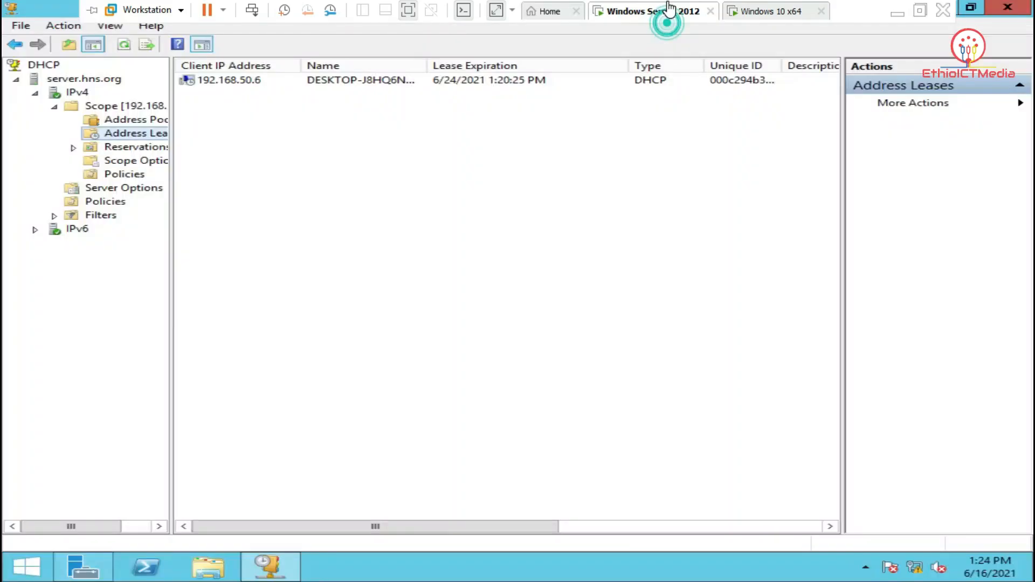
{"action": "right_click", "coordinate": [48, 64]}
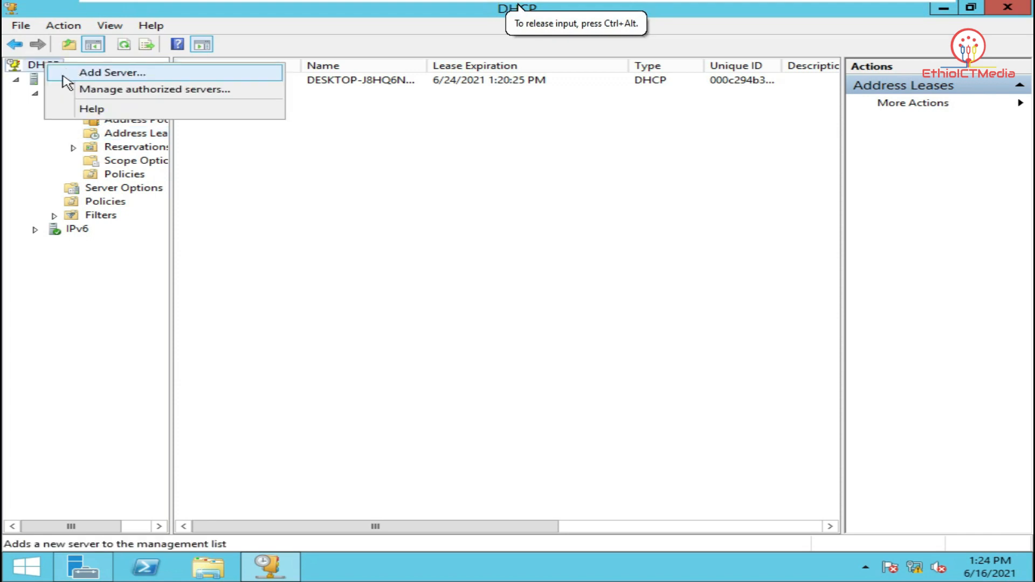
{"action": "left_click", "coordinate": [105, 91]}
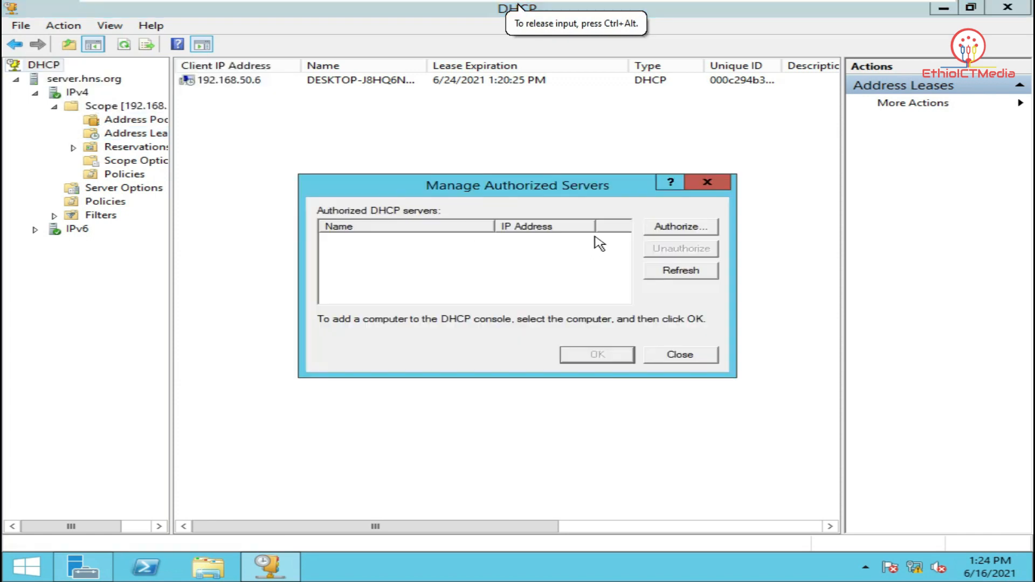
{"action": "left_click", "coordinate": [675, 227]}
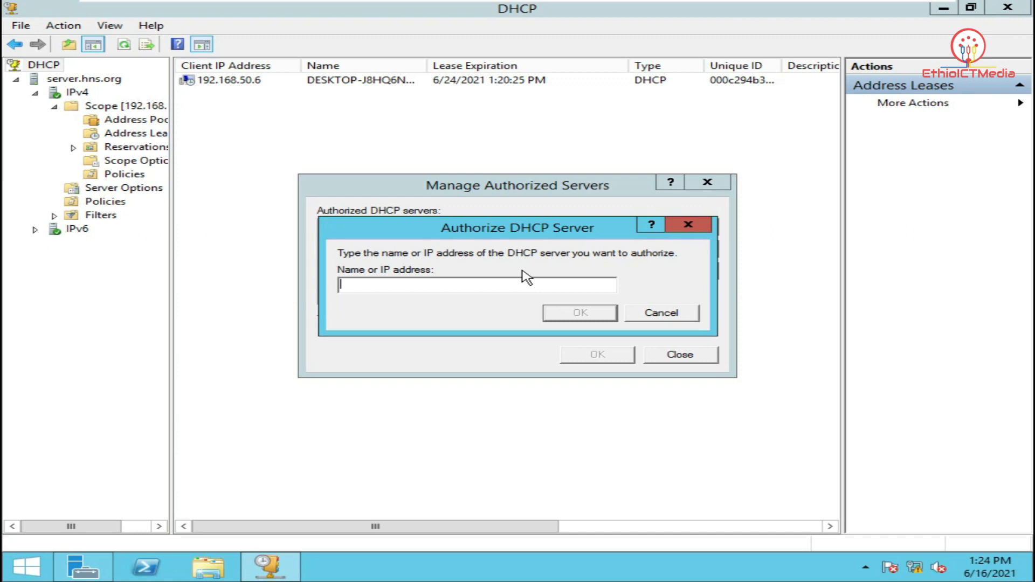
{"action": "type", "text": "192.168.50.1"}
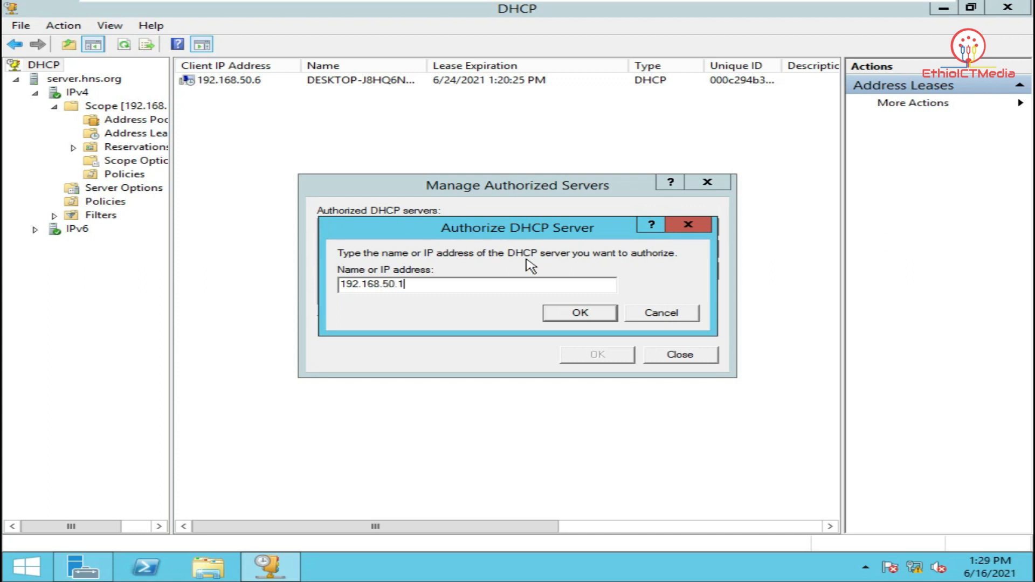
{"action": "left_click", "coordinate": [574, 316]}
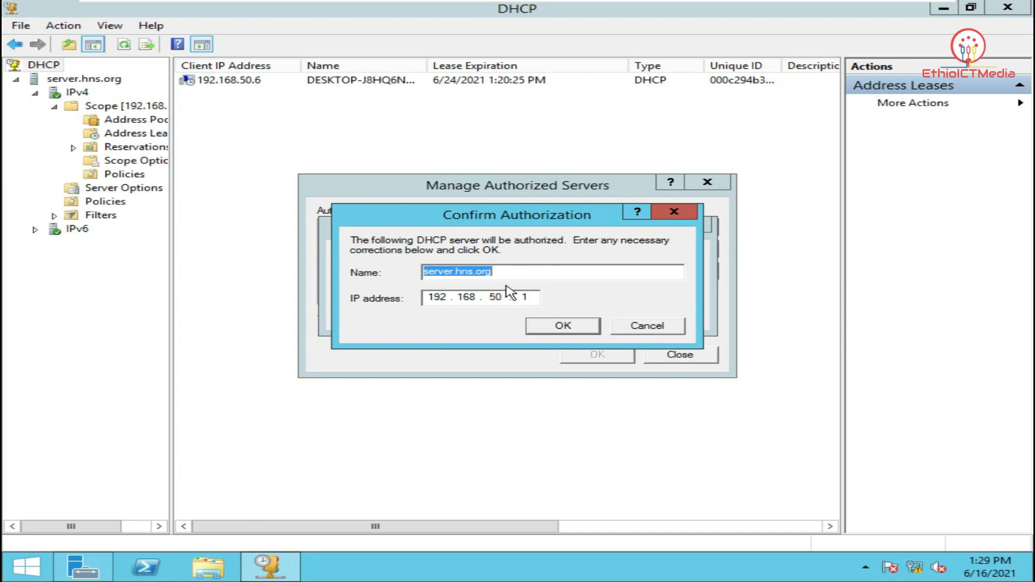
{"action": "left_click", "coordinate": [560, 327]}
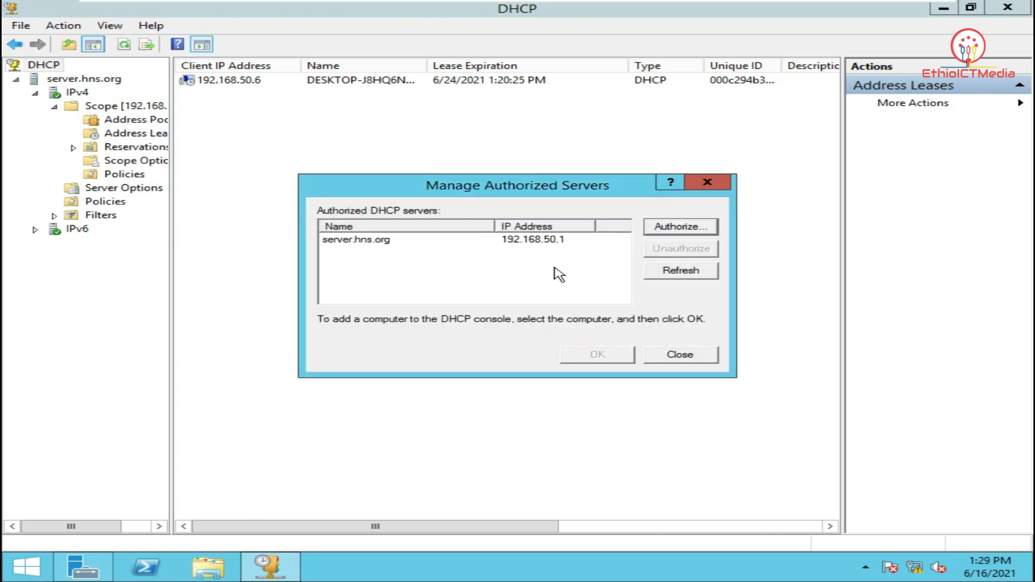
{"action": "left_click", "coordinate": [676, 356]}
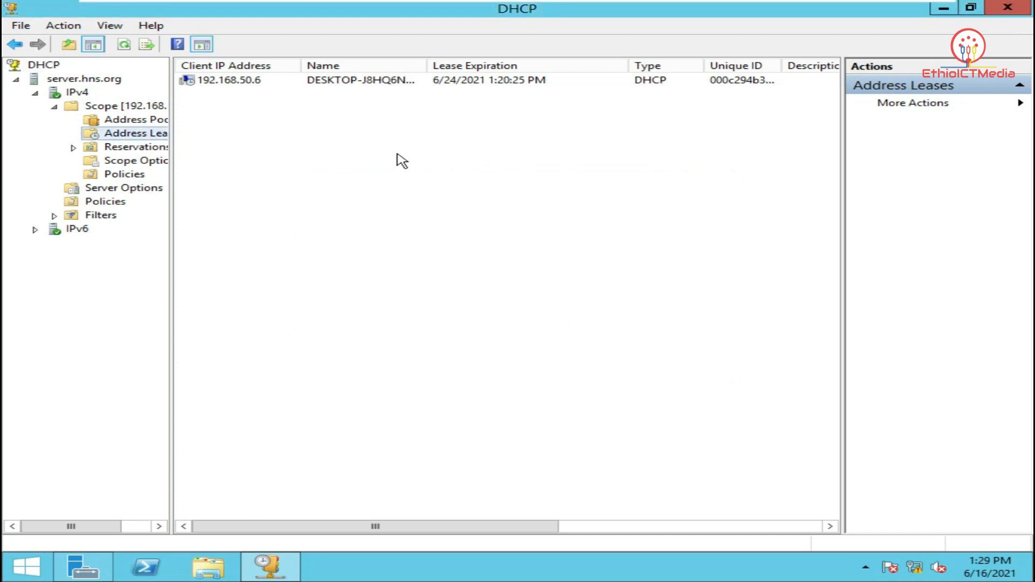
On the Windows 10 machine, bring up the network adapters list from Ethernet settings
{"action": "mouse_move", "coordinate": [688, 11]}
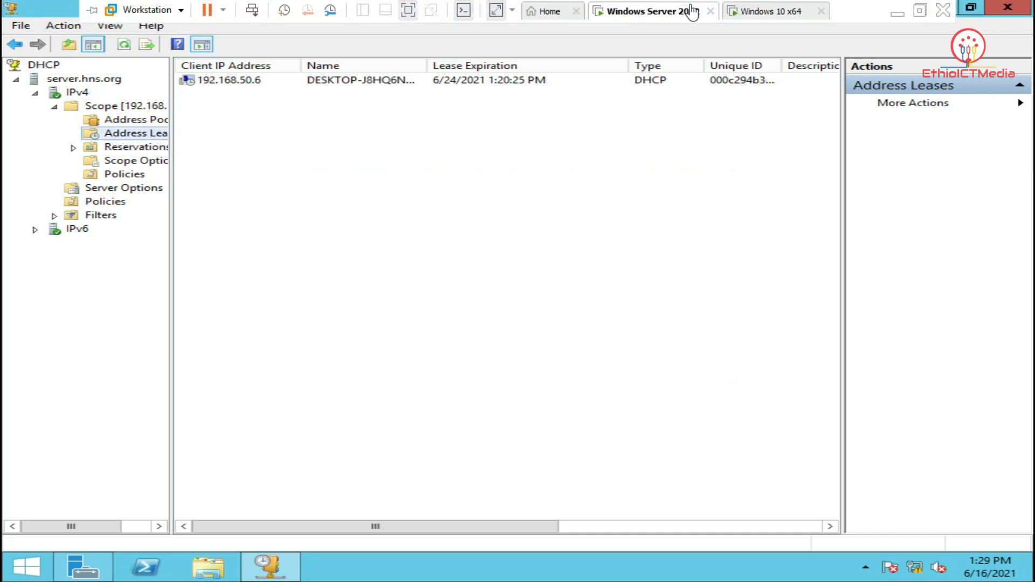
{"action": "left_click", "coordinate": [743, 12]}
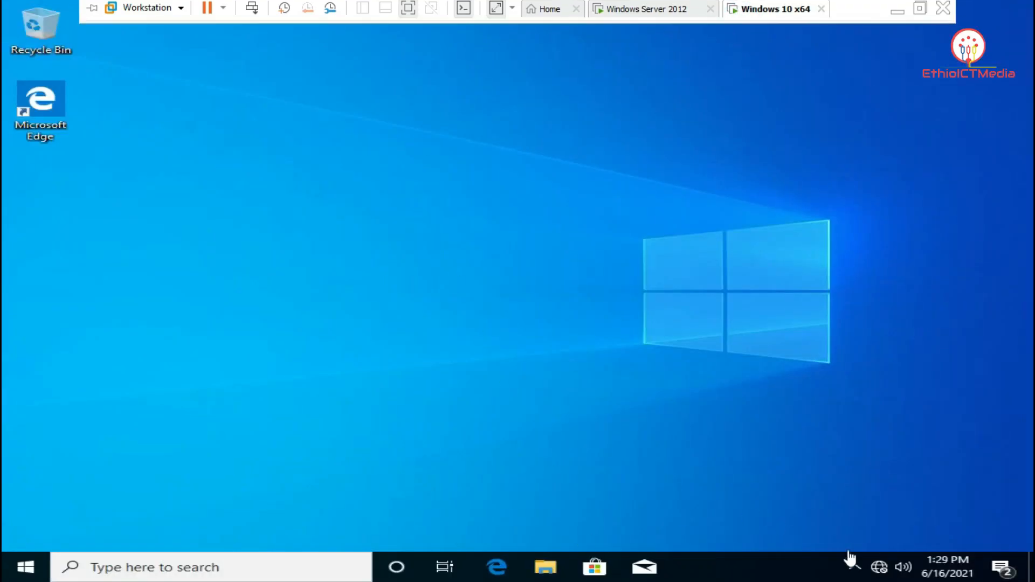
{"action": "right_click", "coordinate": [878, 568]}
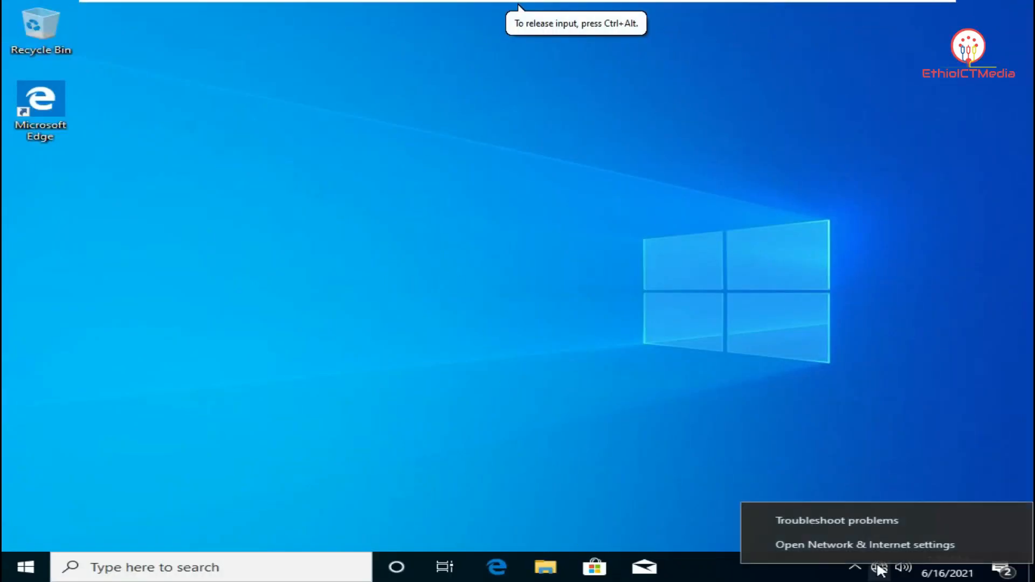
{"action": "left_click", "coordinate": [850, 545]}
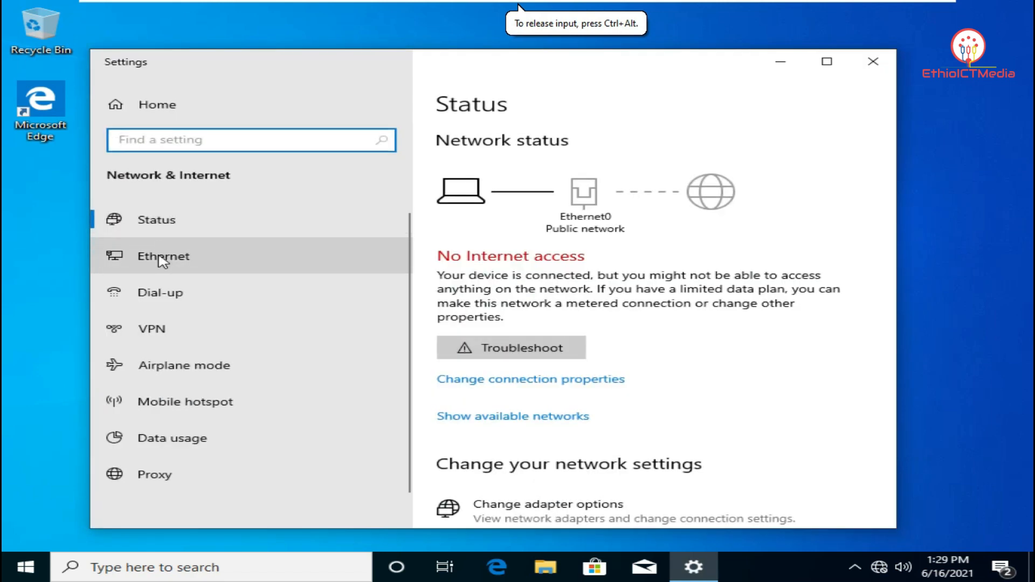
{"action": "left_click", "coordinate": [377, 265]}
{"action": "left_click", "coordinate": [504, 252]}
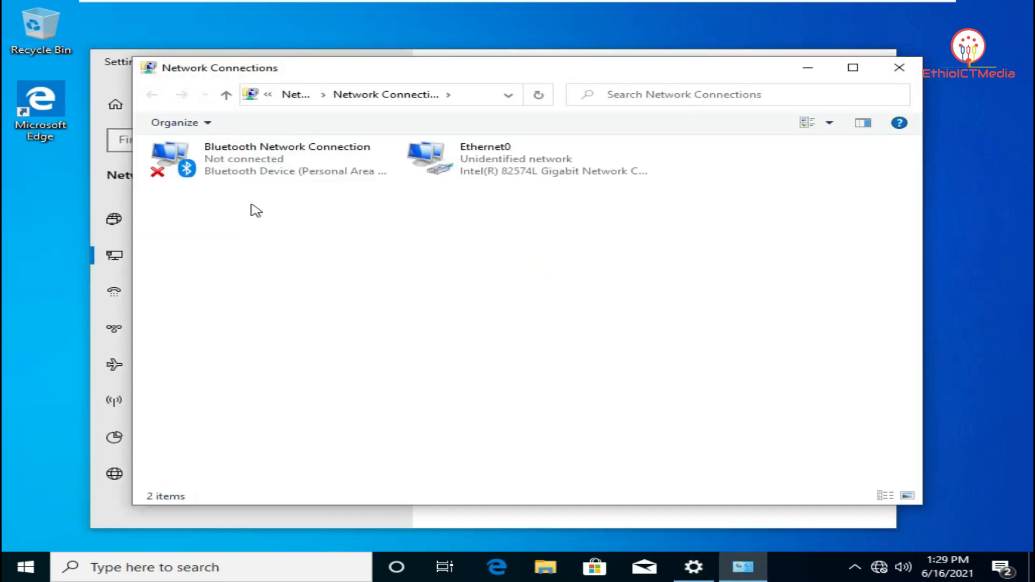
Disable and then re-enable the Ethernet0 adapter
{"action": "right_click", "coordinate": [460, 174]}
{"action": "left_click", "coordinate": [503, 182]}
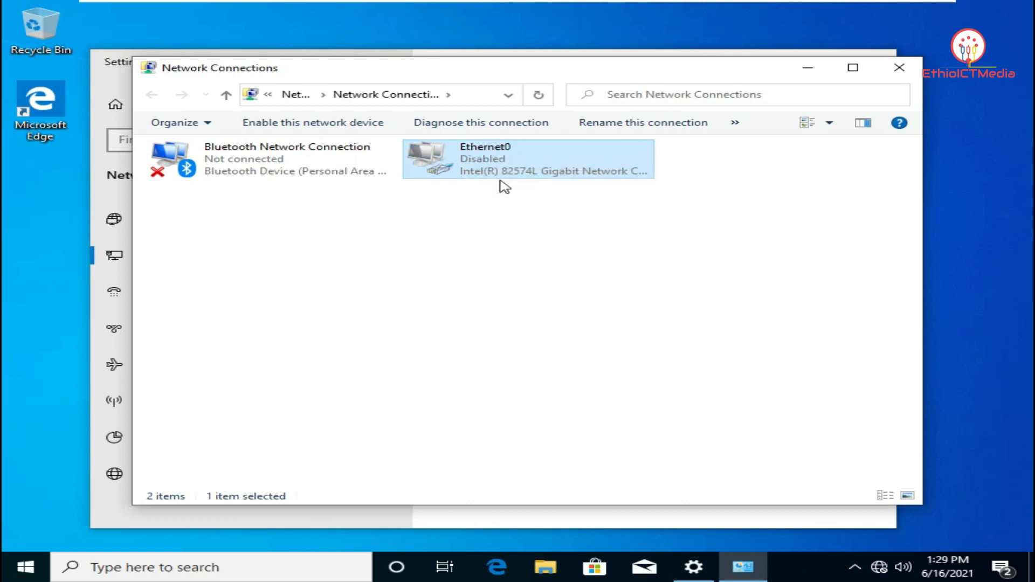
{"action": "right_click", "coordinate": [507, 158]}
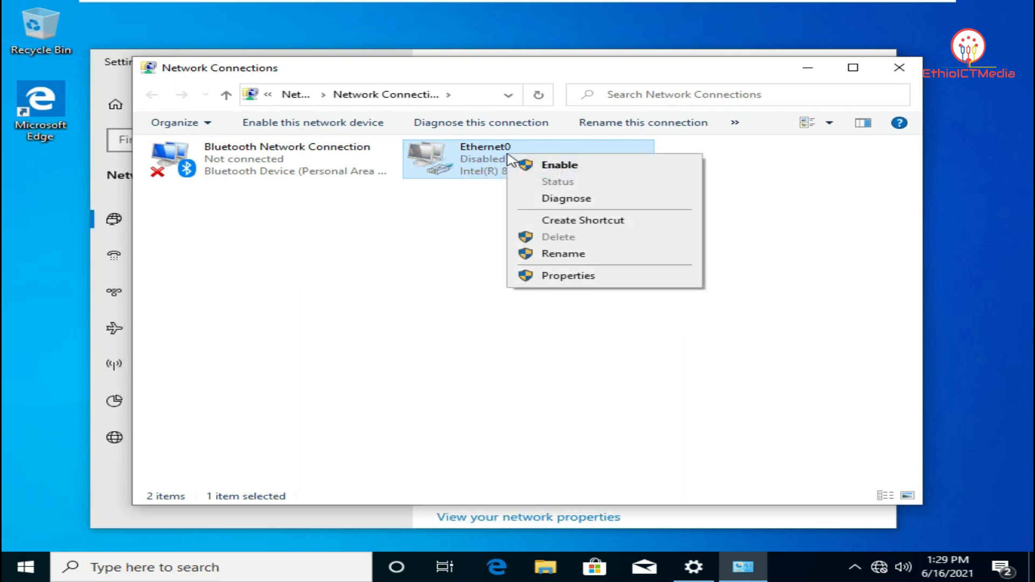
{"action": "left_click", "coordinate": [544, 168]}
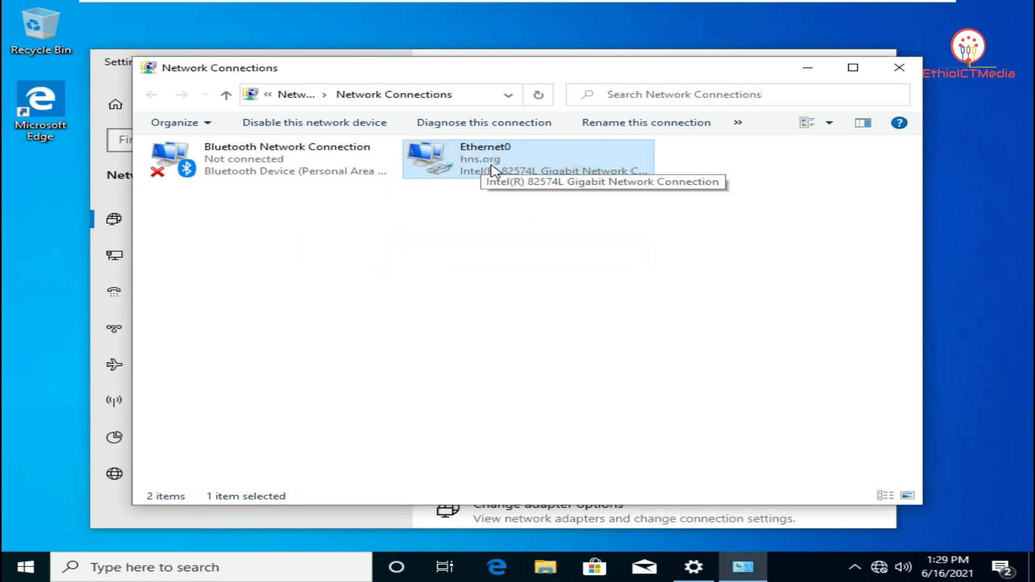
Confirm Ethernet0 leased 192.168.50.6 from DHCP server 192.168.50.1, then close the network windows
{"action": "double_click", "coordinate": [520, 168]}
{"action": "left_click_drag", "start_coordinate": [519, 135], "coordinate": [815, 86]}
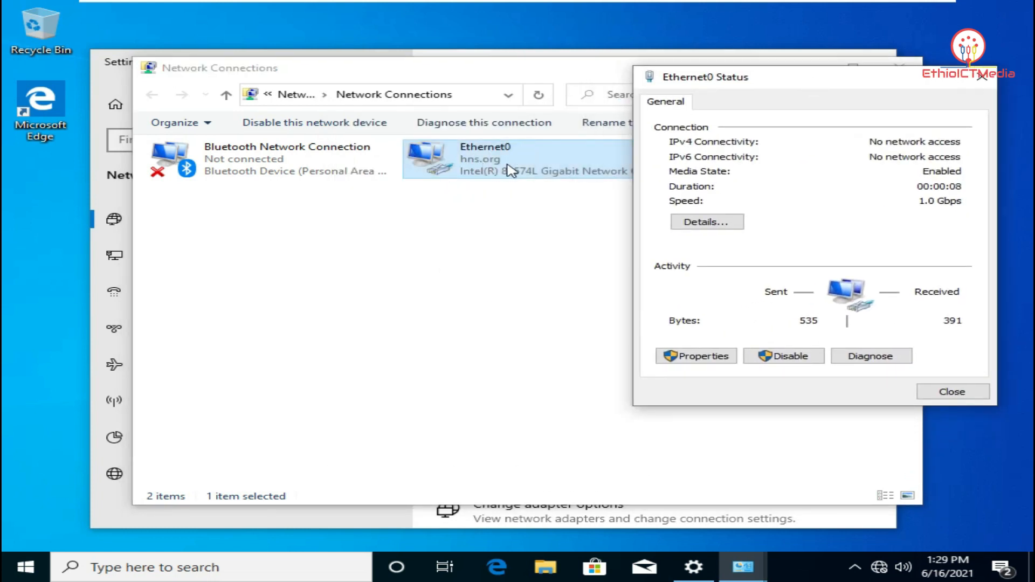
{"action": "left_click", "coordinate": [709, 223]}
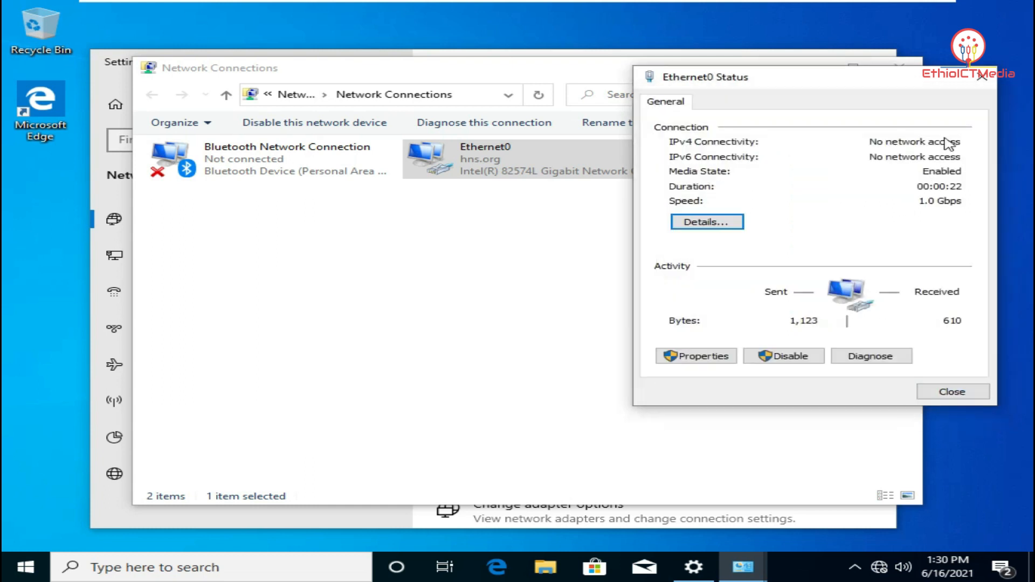
{"action": "left_click", "coordinate": [982, 77]}
{"action": "left_click", "coordinate": [915, 72]}
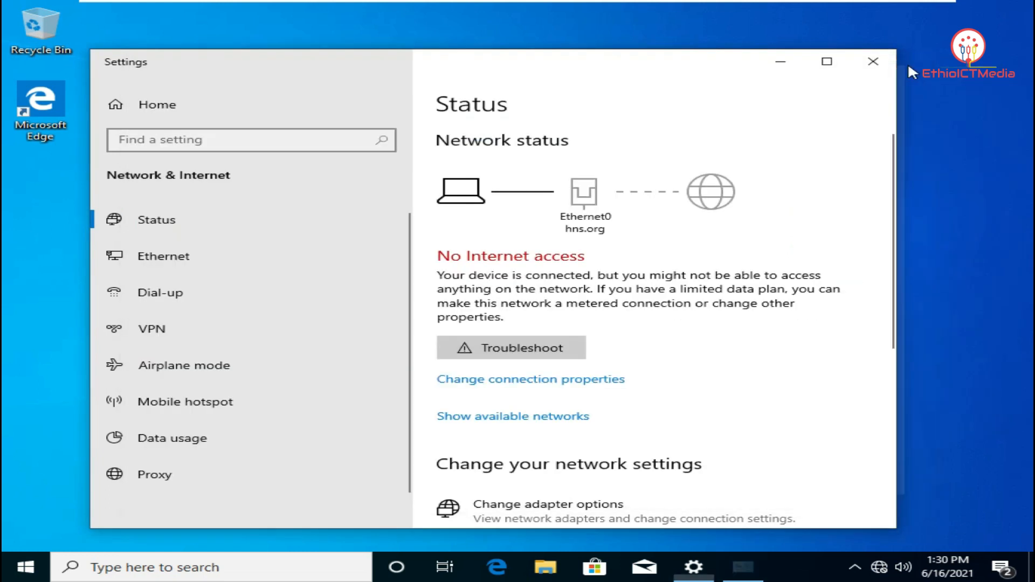
{"action": "left_click", "coordinate": [872, 65]}
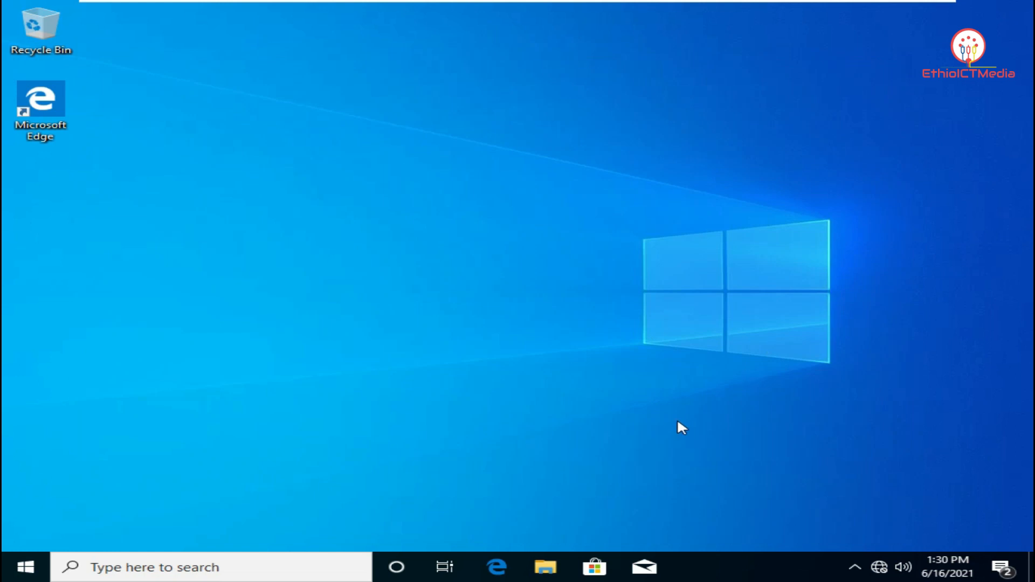
Bring up the computer name and domain change dialog from This PC's system properties
{"action": "left_click", "coordinate": [553, 566]}
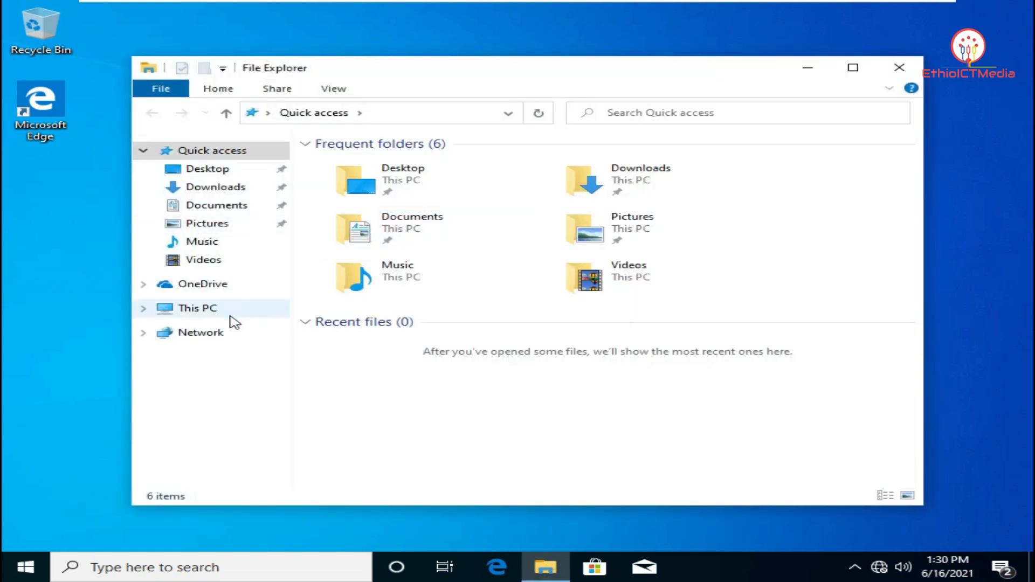
{"action": "right_click", "coordinate": [213, 320]}
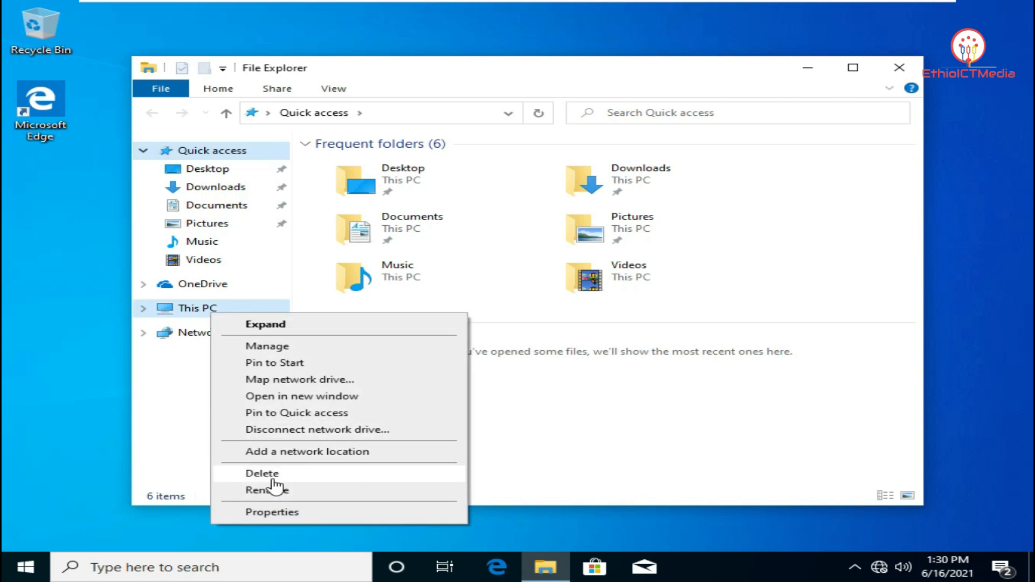
{"action": "left_click", "coordinate": [350, 513]}
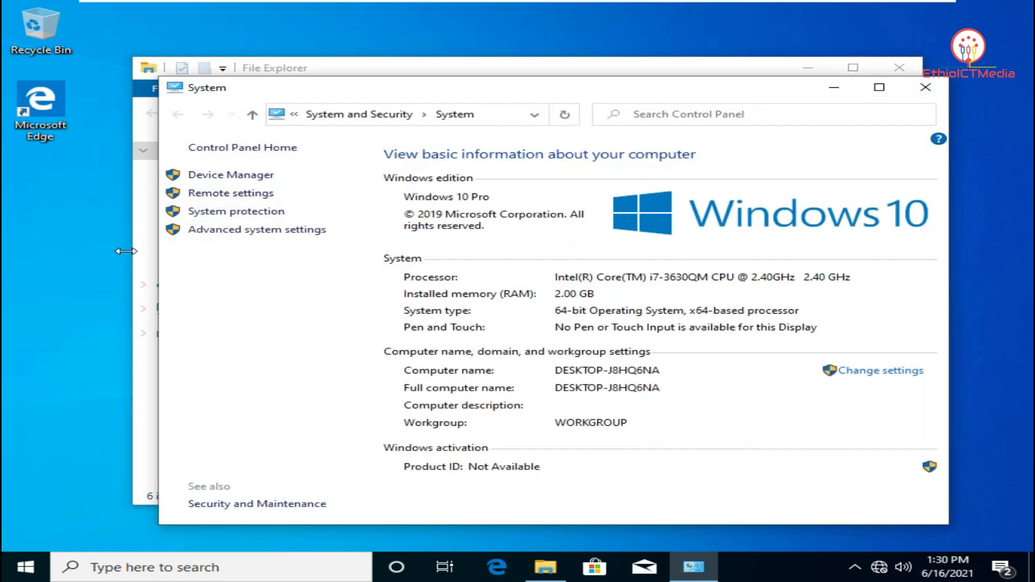
{"action": "left_click", "coordinate": [885, 377]}
{"action": "left_click", "coordinate": [488, 339]}
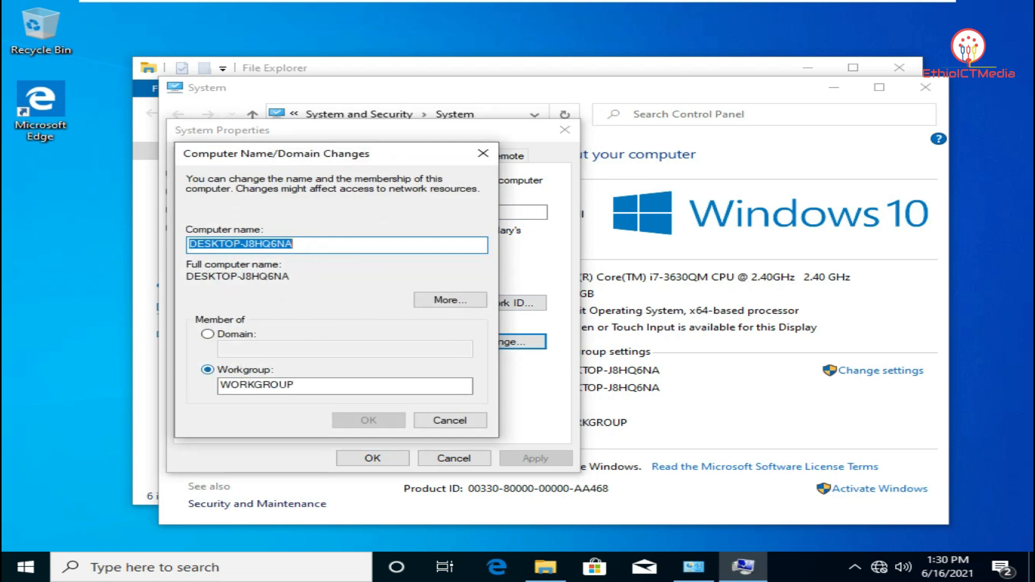
Rename the PC to Client1 and join the hns.org domain using the domain administrator credentials
{"action": "type", "text": "Client1"}
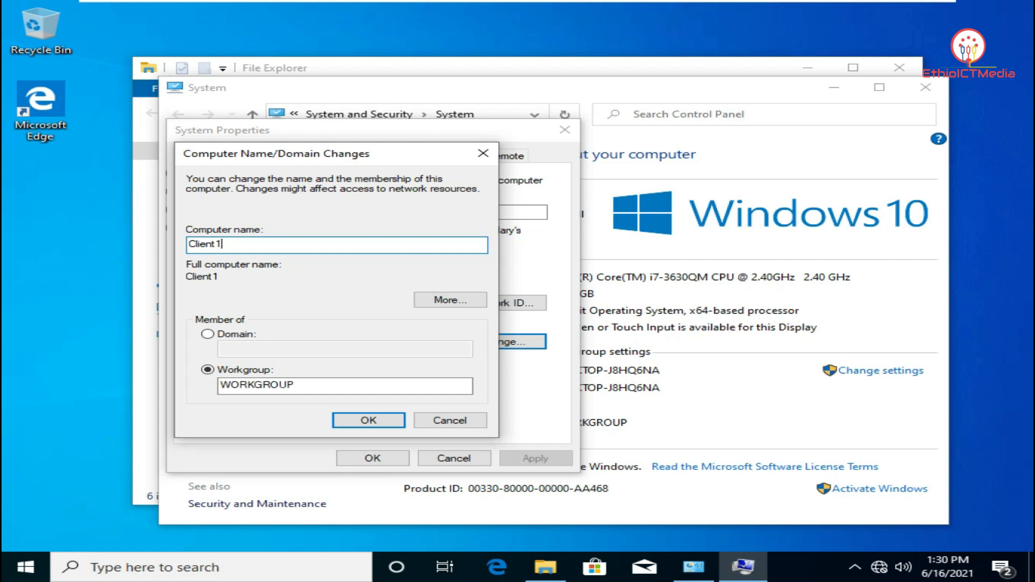
{"action": "left_click", "coordinate": [209, 335]}
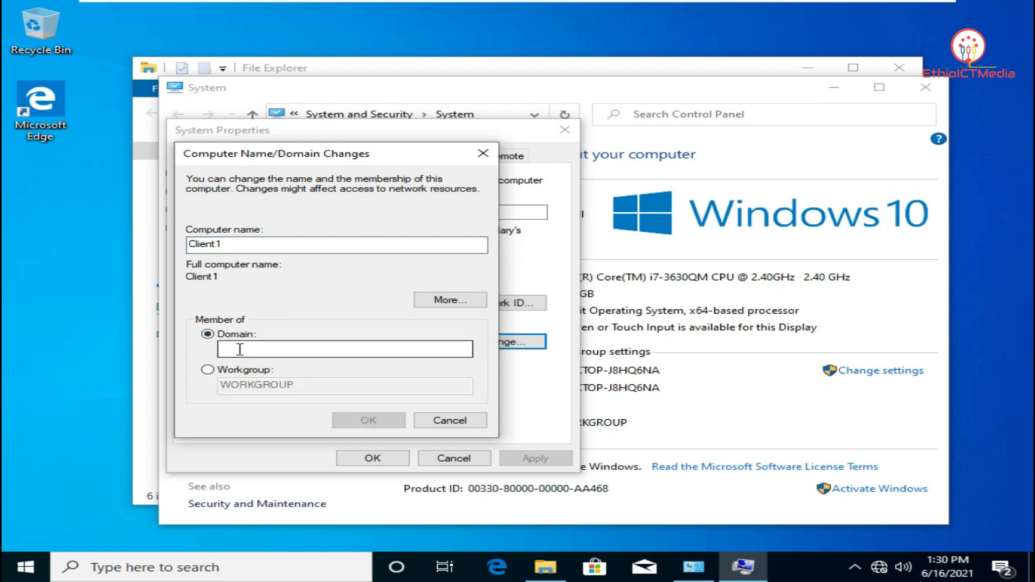
{"action": "type", "text": "hns.org"}
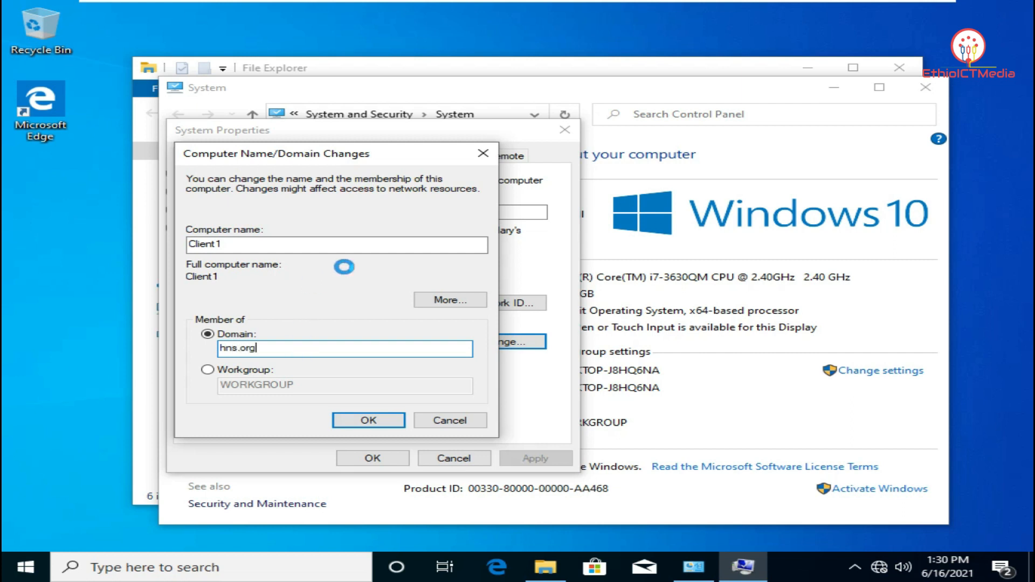
{"action": "left_click", "coordinate": [369, 420]}
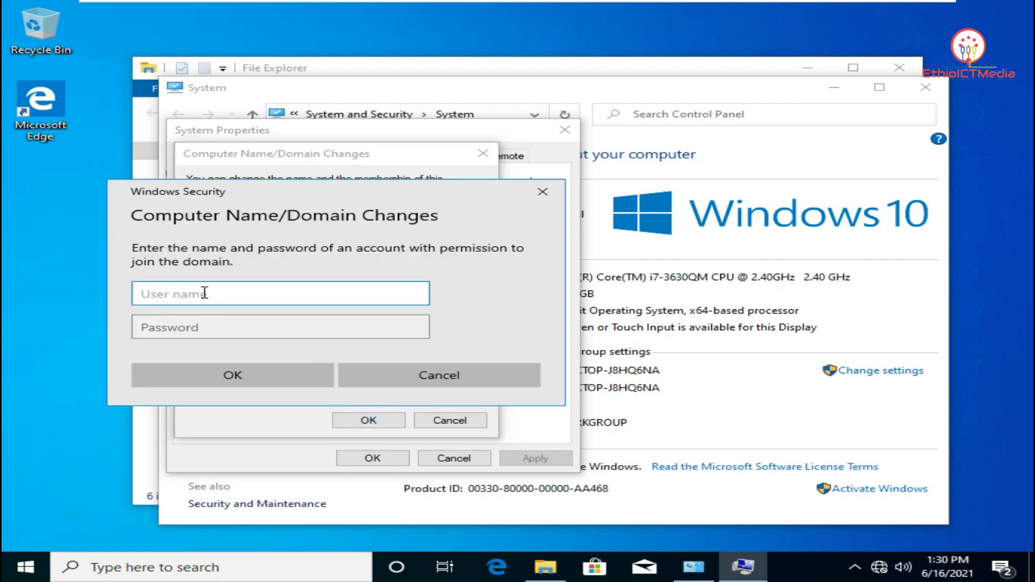
{"action": "key", "text": "Tab"}
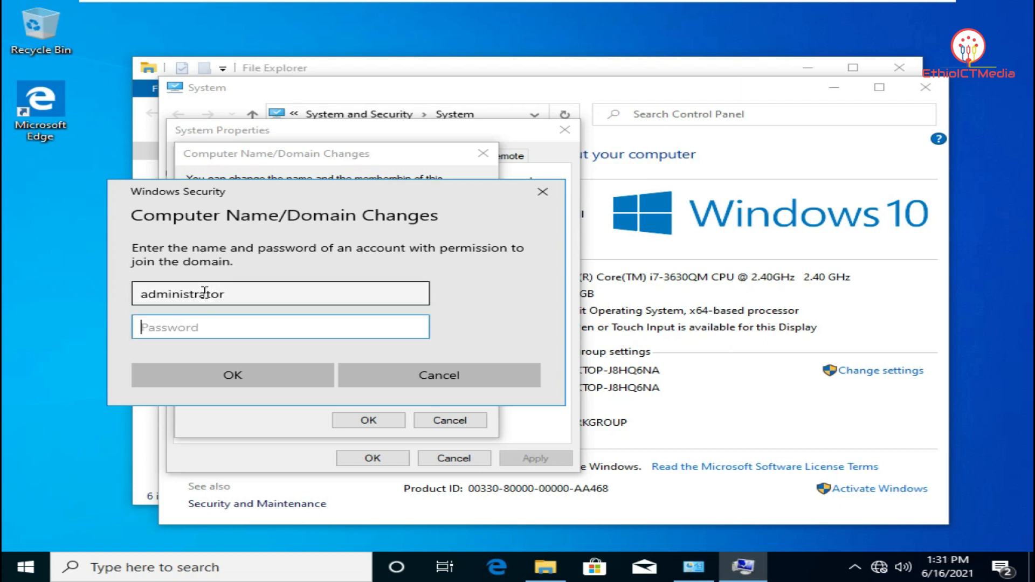
{"action": "key", "text": "Return"}
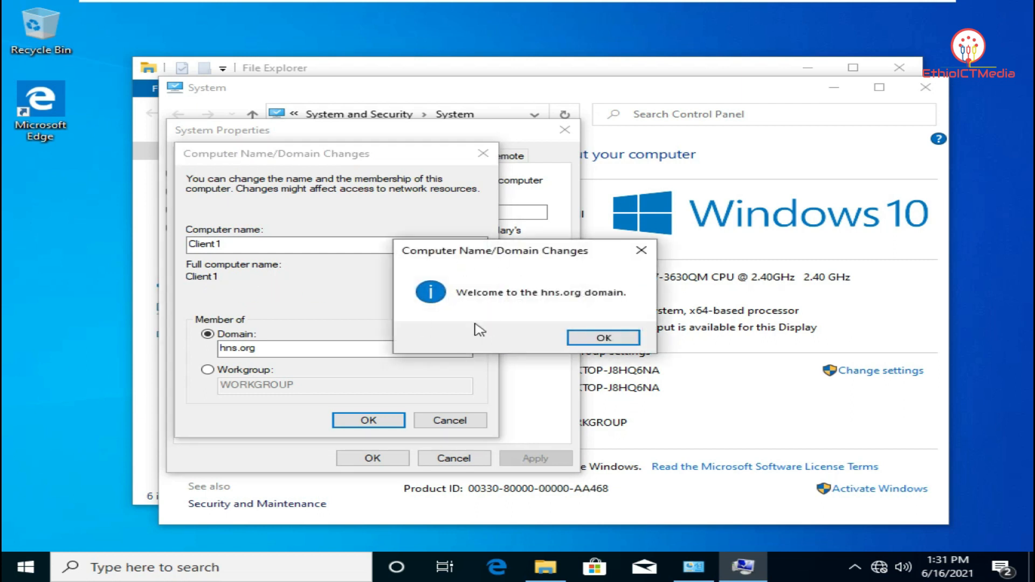
Acknowledge the domain welcome and restart notices, close System Properties, and restart now
{"action": "left_click", "coordinate": [596, 341]}
{"action": "left_click", "coordinate": [642, 305]}
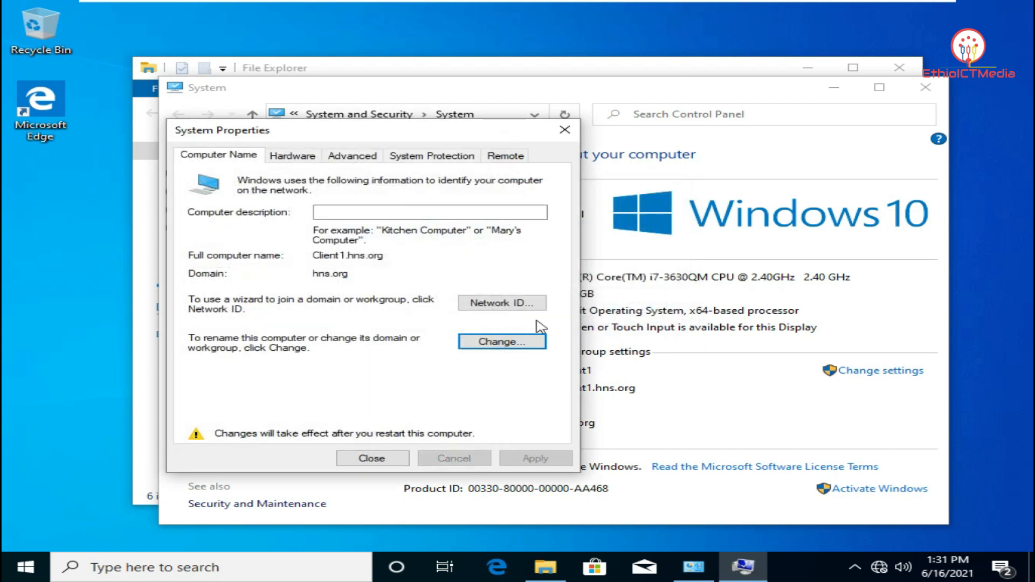
{"action": "left_click", "coordinate": [371, 458]}
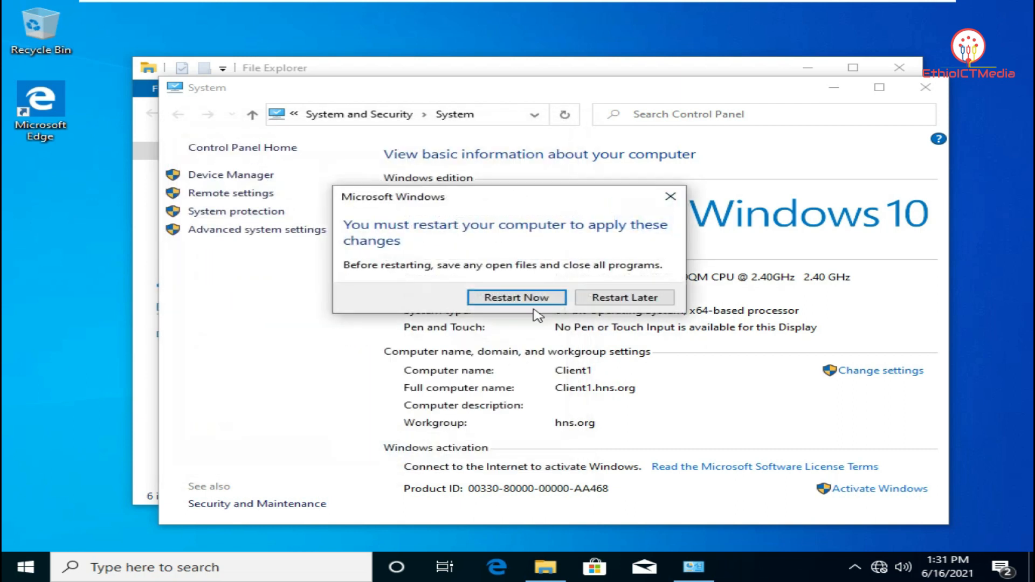
{"action": "left_click", "coordinate": [539, 299]}
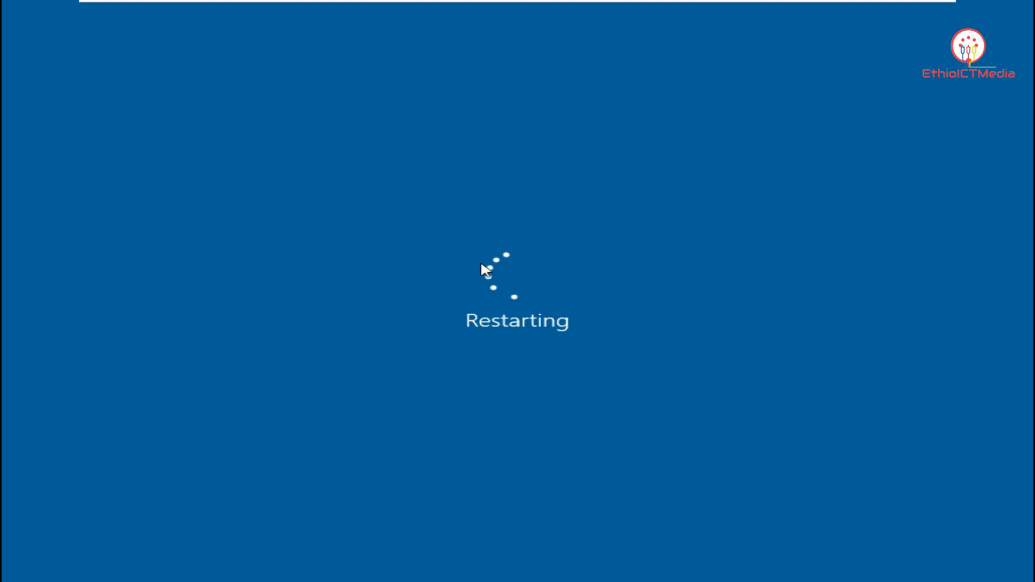
On the server machine, close the DHCP console and Server Manager
{"action": "mouse_move", "coordinate": [471, 1]}
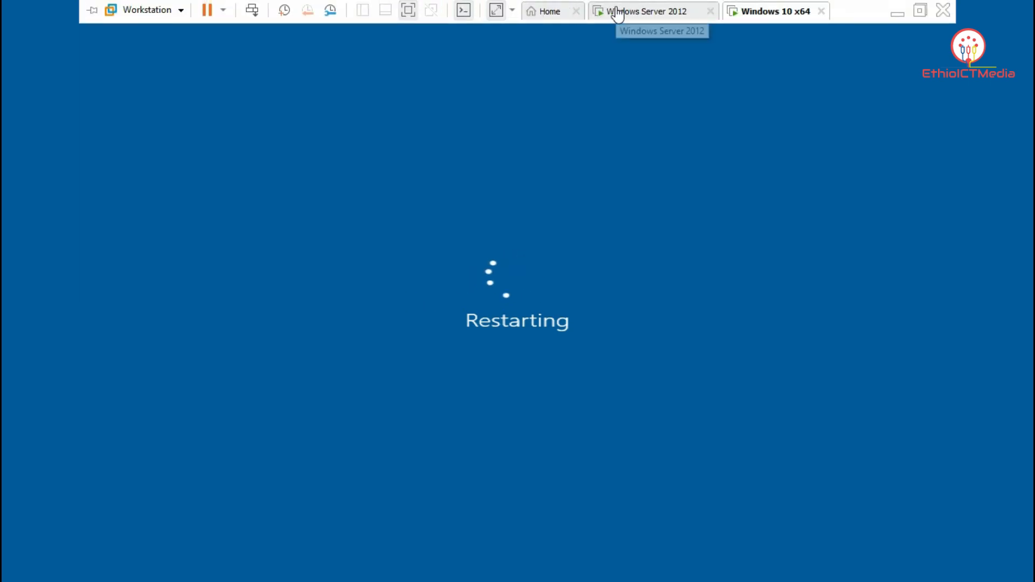
{"action": "left_click", "coordinate": [618, 12]}
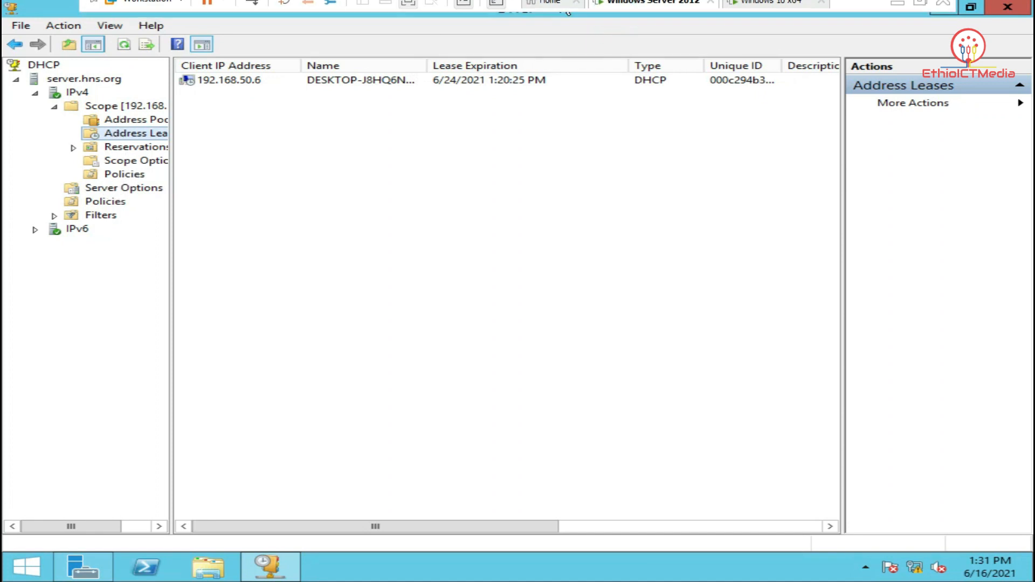
{"action": "left_click", "coordinate": [1006, 11]}
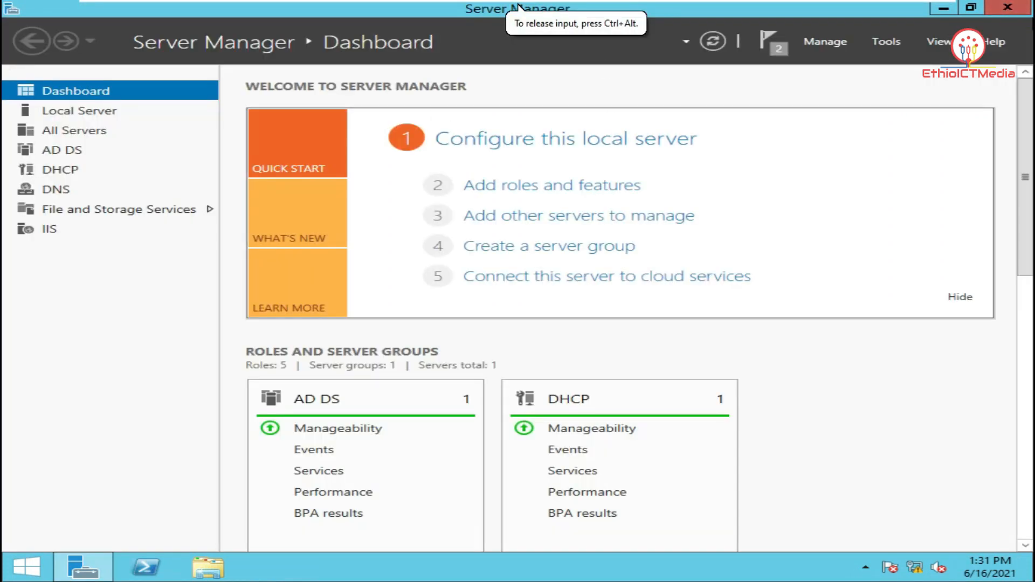
{"action": "left_click", "coordinate": [1024, 8]}
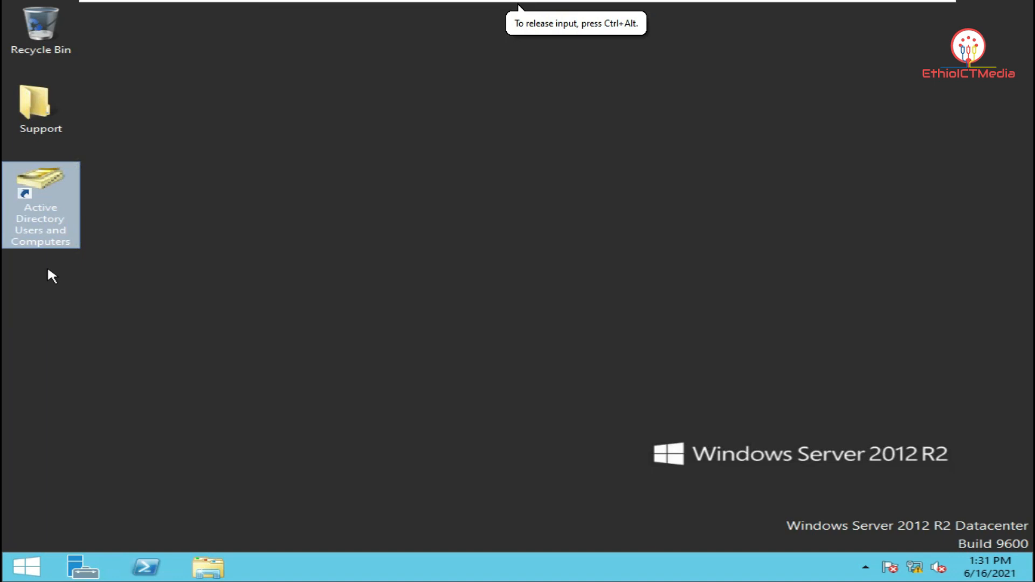
Check the domain user account in Active Directory Users and Computers, then return to Windows 10
{"action": "double_click", "coordinate": [54, 226]}
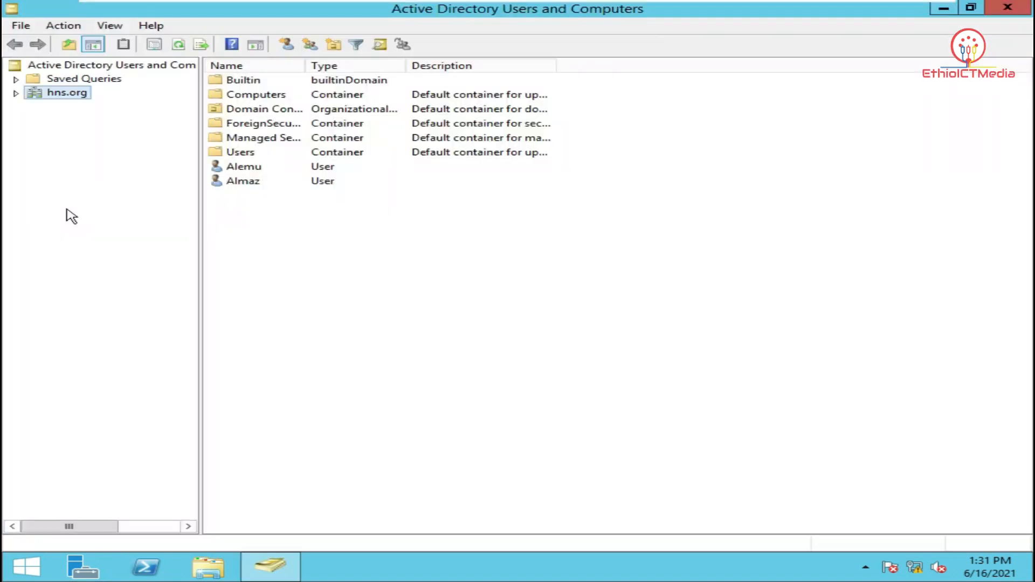
{"action": "left_click", "coordinate": [258, 171]}
{"action": "left_click", "coordinate": [257, 182]}
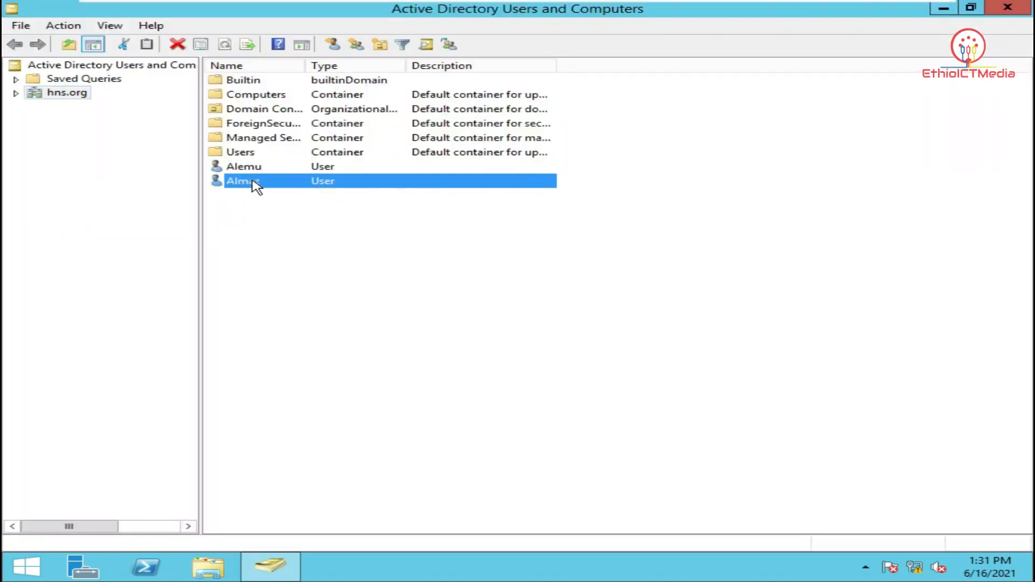
{"action": "mouse_move", "coordinate": [609, 6]}
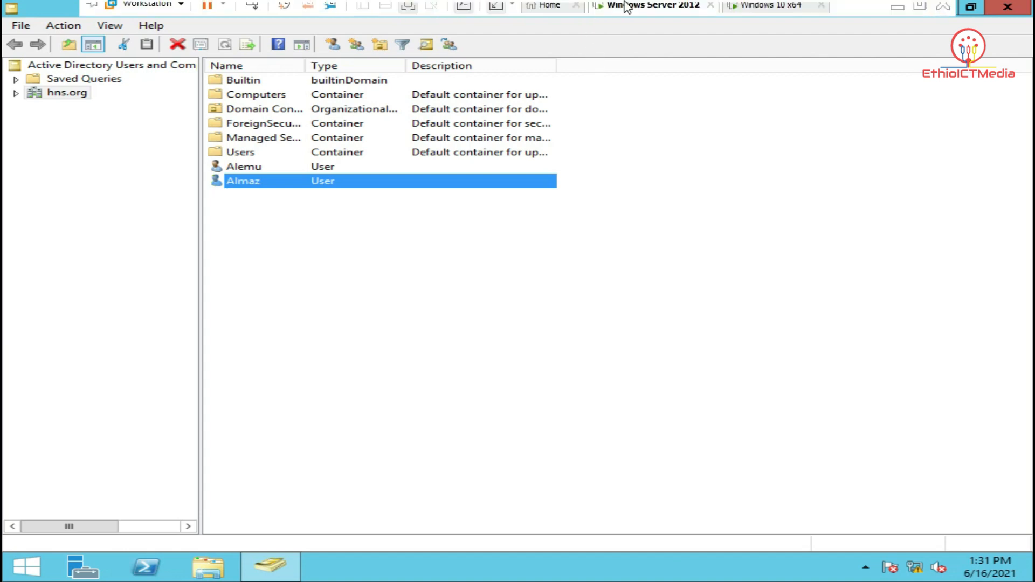
{"action": "left_click", "coordinate": [752, 12]}
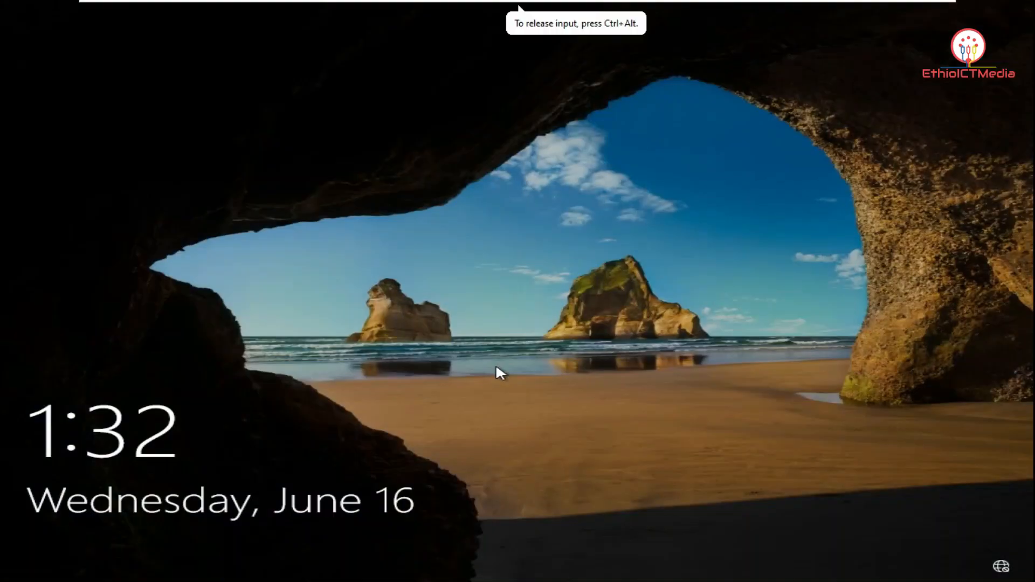
Sign in as Other user with the domain user's username and password
{"action": "left_click", "coordinate": [496, 364]}
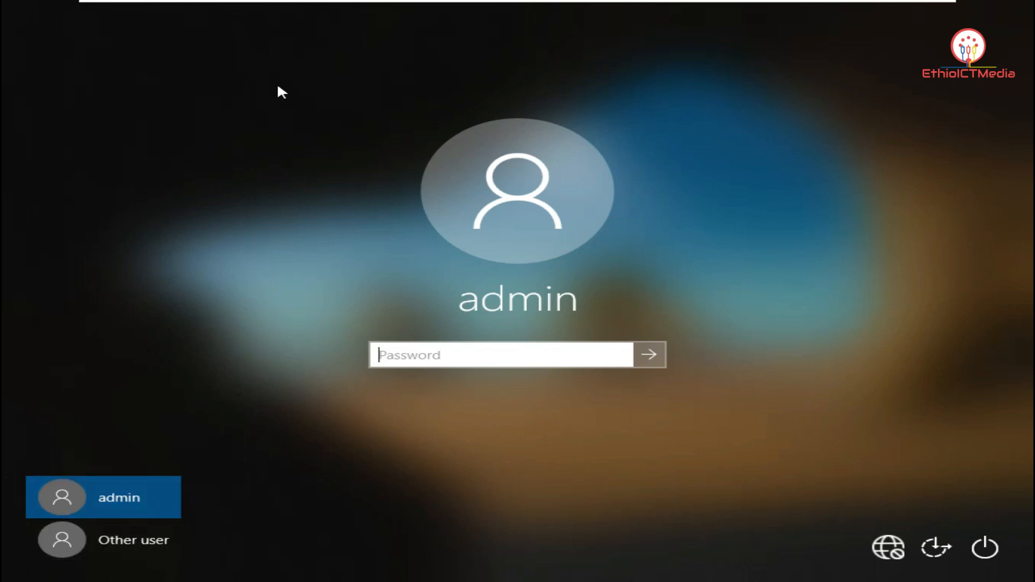
{"action": "left_click", "coordinate": [142, 542]}
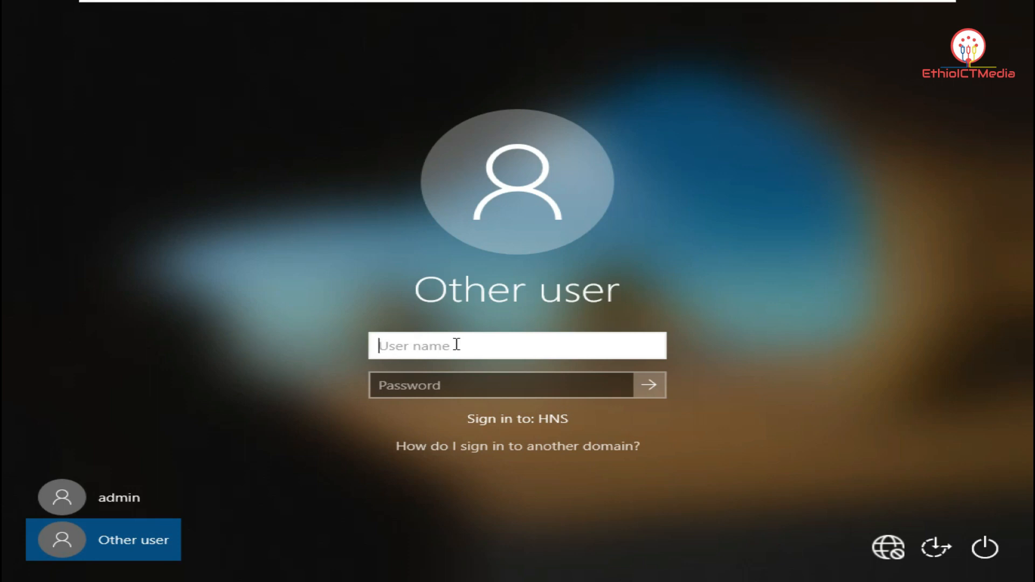
{"action": "type", "text": "almaz"}
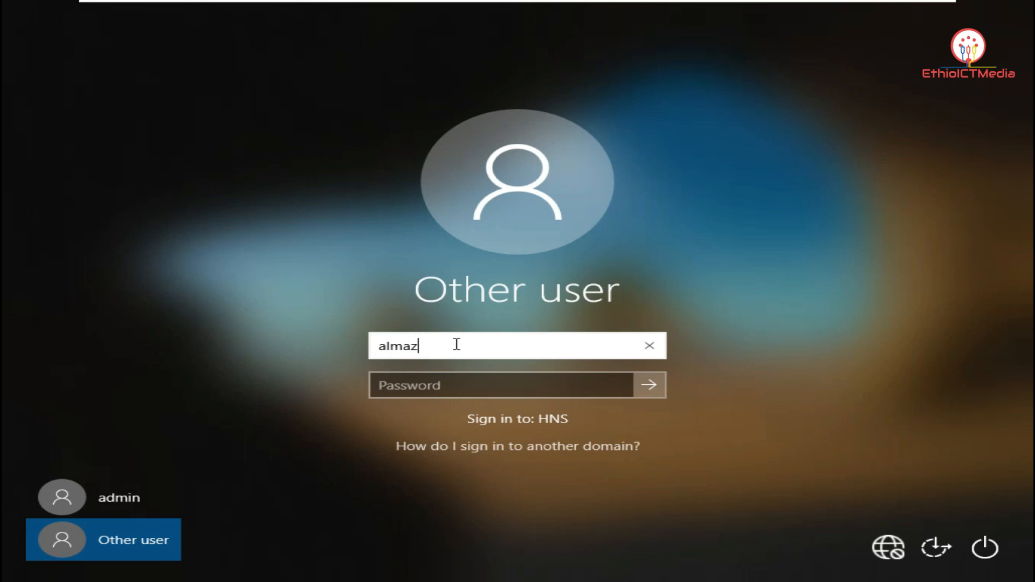
{"action": "key", "text": "Tab"}
{"action": "type", "text": "1"}
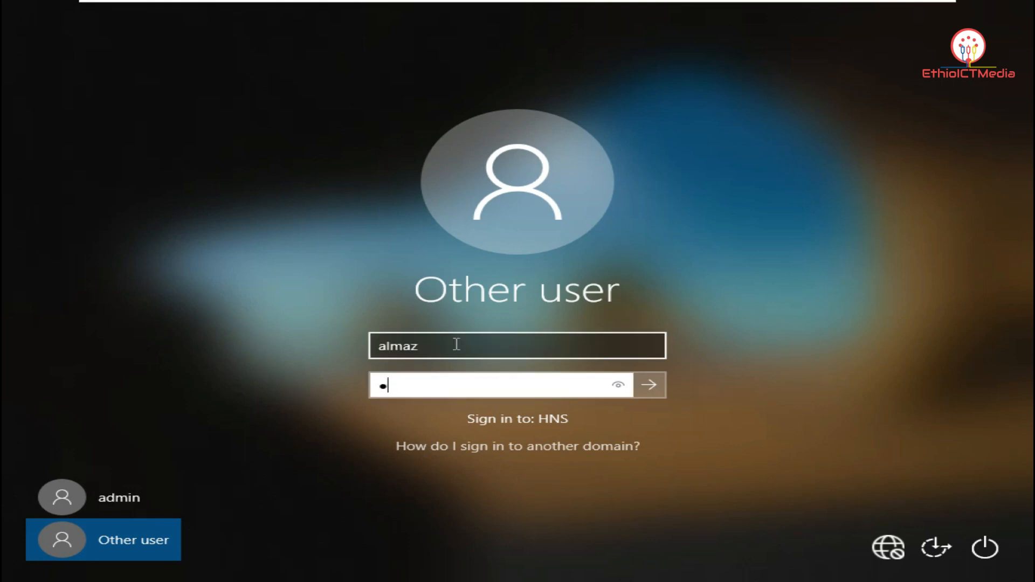
{"action": "key", "text": "Return"}
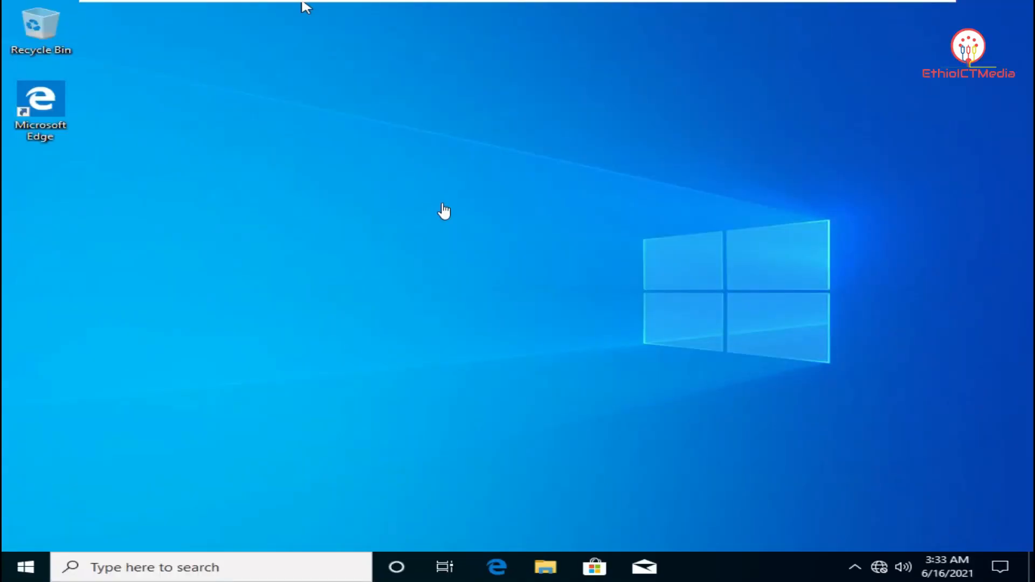
Refresh the newly prepared desktop
{"action": "left_click", "coordinate": [450, 181]}
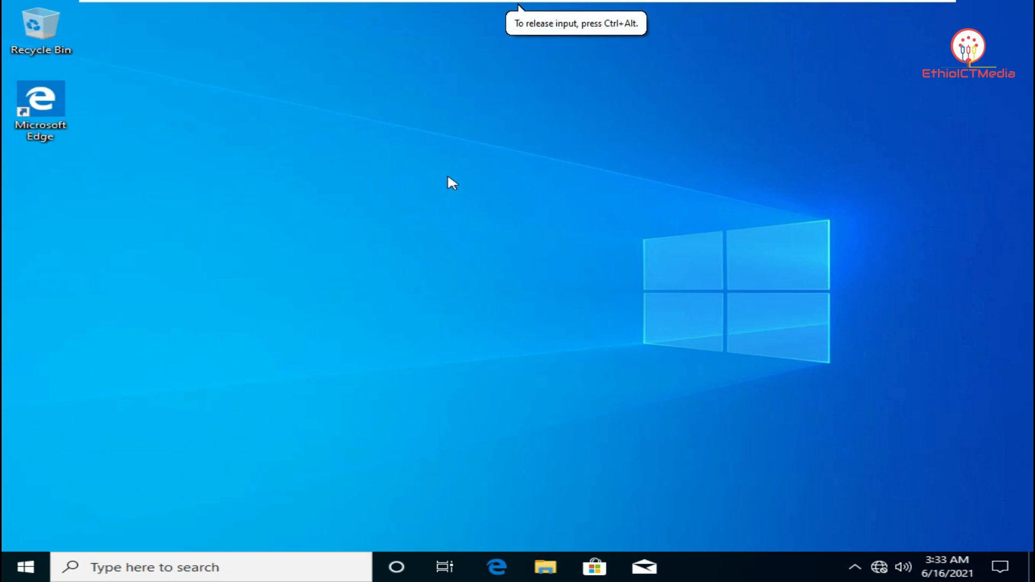
{"action": "right_click", "coordinate": [448, 178]}
{"action": "left_click", "coordinate": [493, 223]}
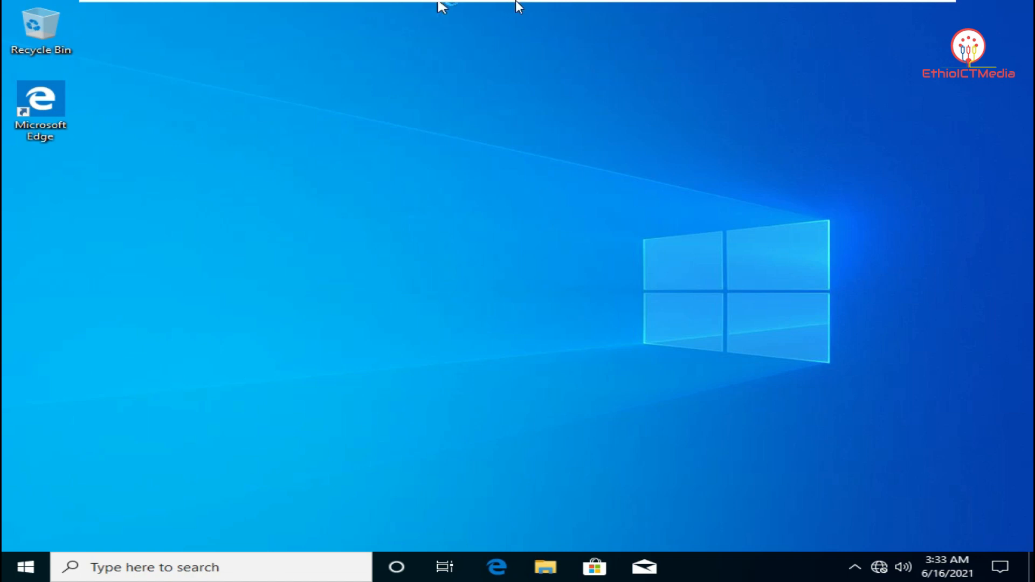
On the server, close Active Directory Users and Computers and launch a maximized DHCP console from Server Manager
{"action": "mouse_move", "coordinate": [515, 1]}
{"action": "left_click", "coordinate": [645, 13]}
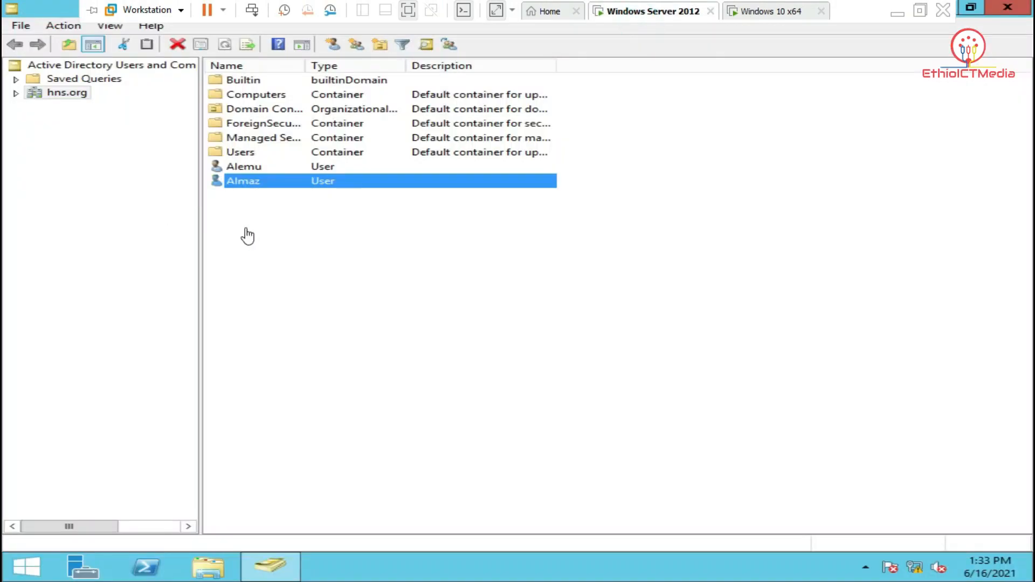
{"action": "left_click", "coordinate": [1023, 9]}
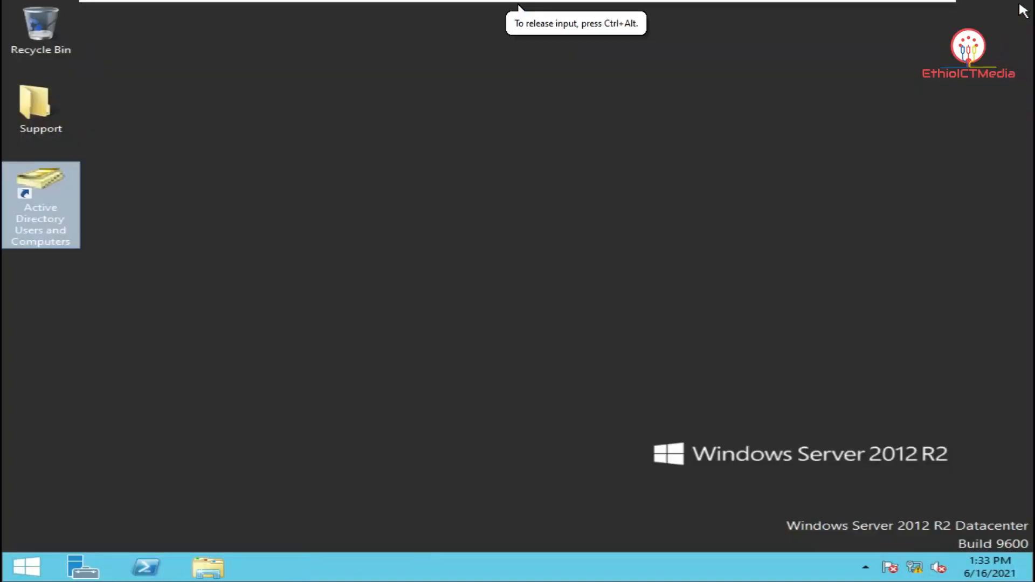
{"action": "left_click", "coordinate": [91, 572]}
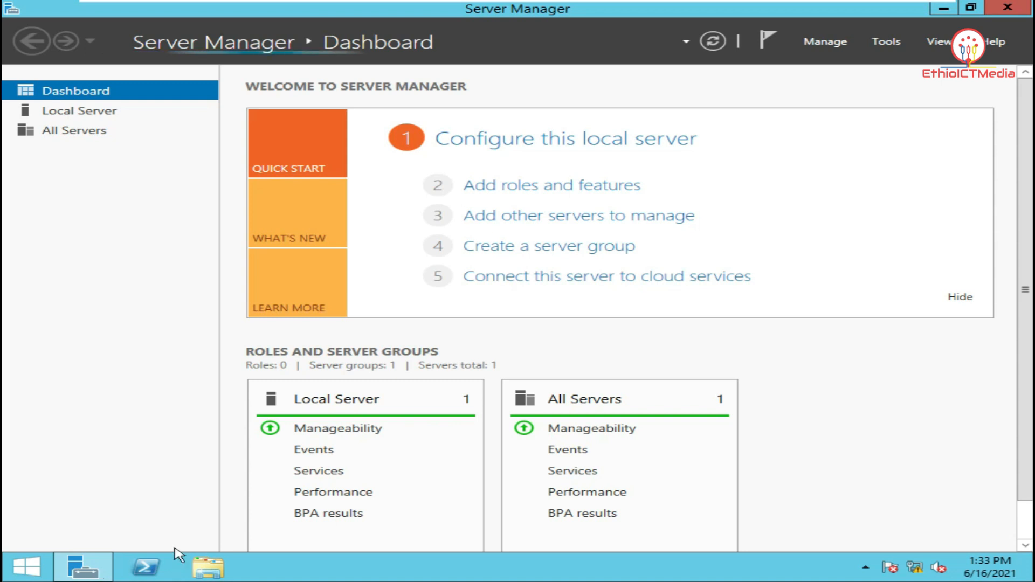
{"action": "left_click", "coordinate": [900, 38]}
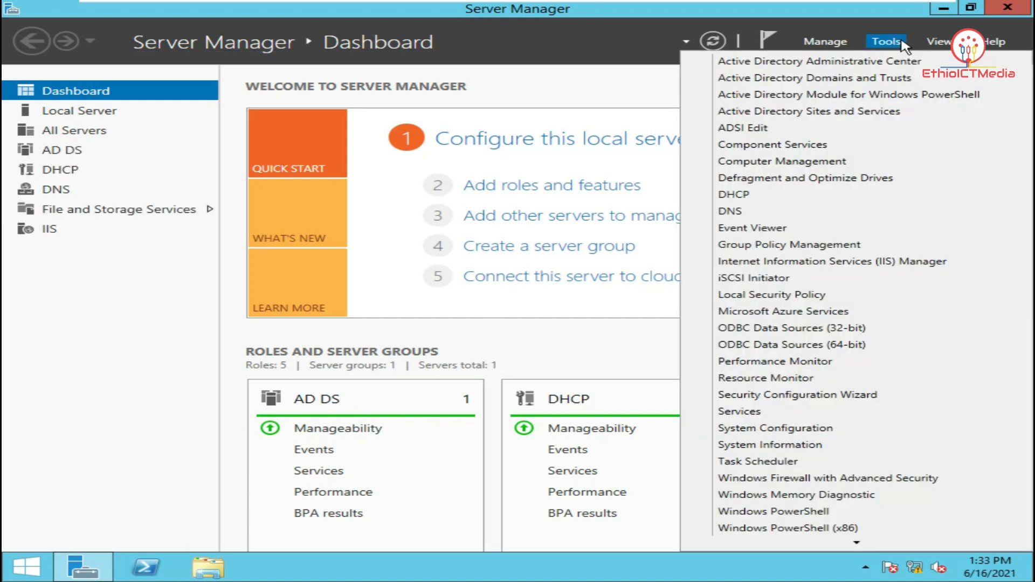
{"action": "left_click", "coordinate": [816, 195]}
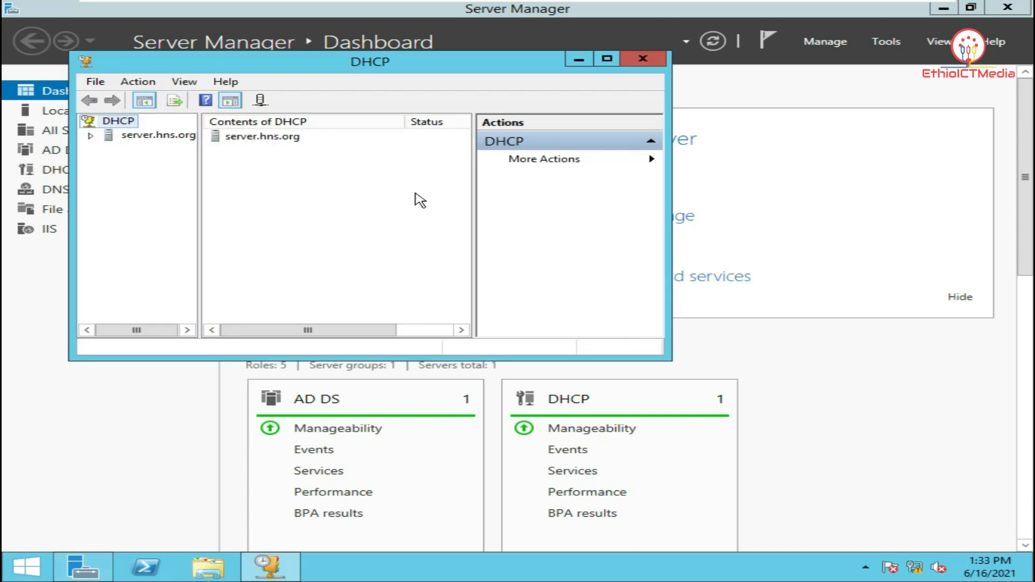
{"action": "left_click", "coordinate": [607, 58]}
Expand IPv4 > Scope, confirm 192.168.50.6 is leased to Client1.hns.org, then close DHCP
{"action": "left_click", "coordinate": [106, 81]}
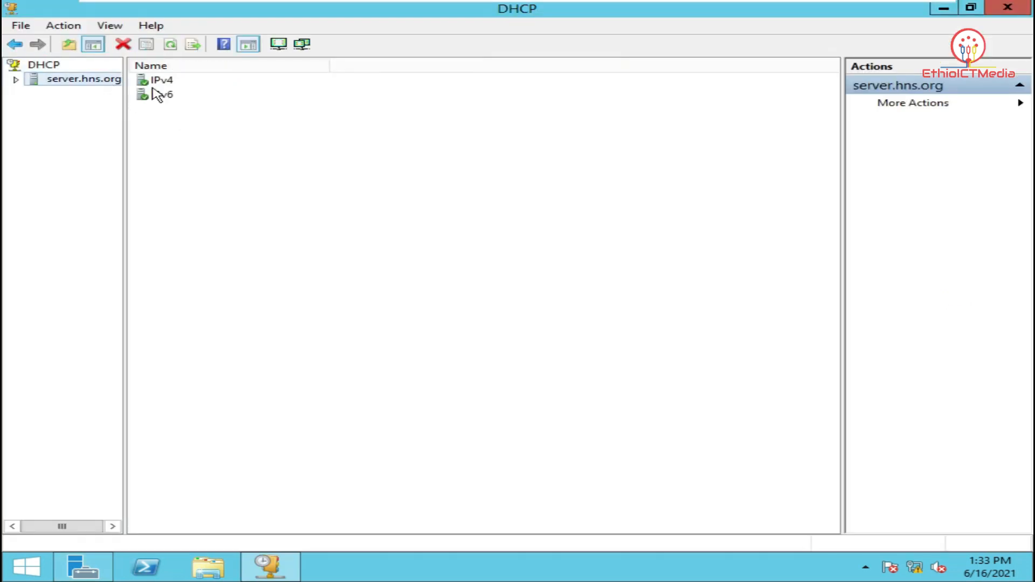
{"action": "double_click", "coordinate": [162, 83]}
{"action": "double_click", "coordinate": [189, 82]}
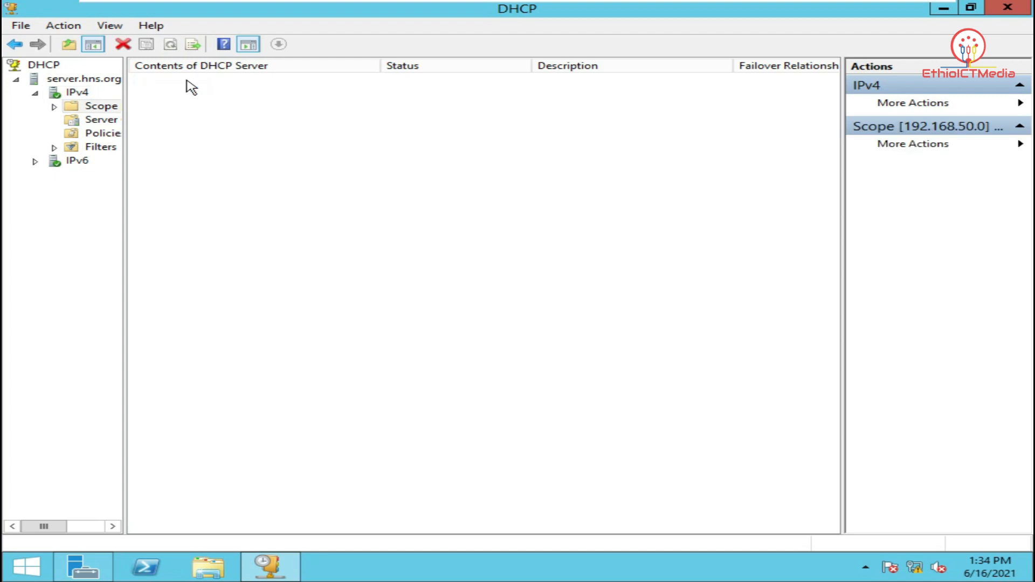
{"action": "left_click", "coordinate": [201, 80]}
{"action": "double_click", "coordinate": [200, 81]}
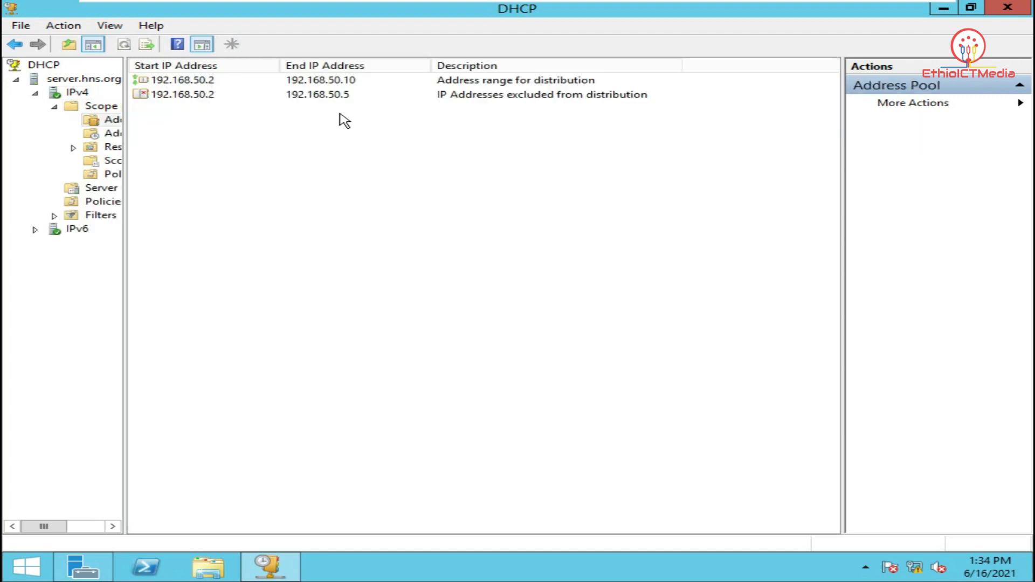
{"action": "left_click", "coordinate": [114, 133]}
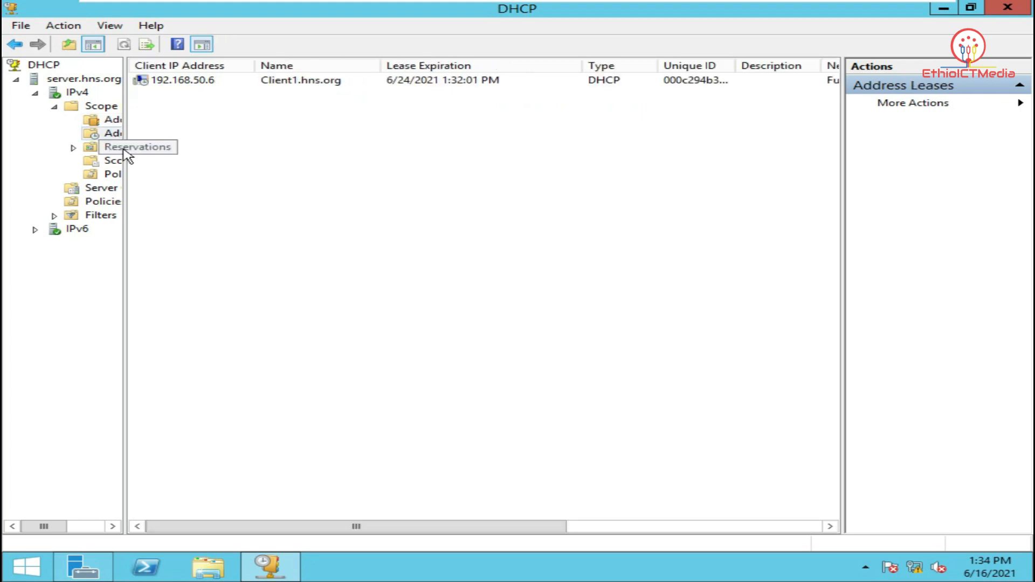
{"action": "left_click_drag", "start_coordinate": [127, 156], "coordinate": [226, 150]}
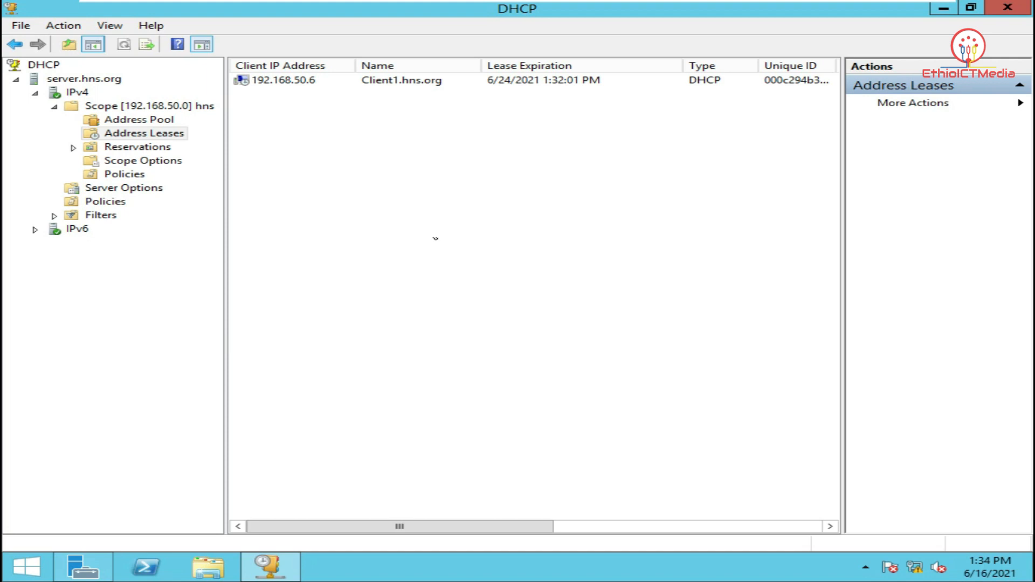
{"action": "left_click", "coordinate": [1001, 12]}
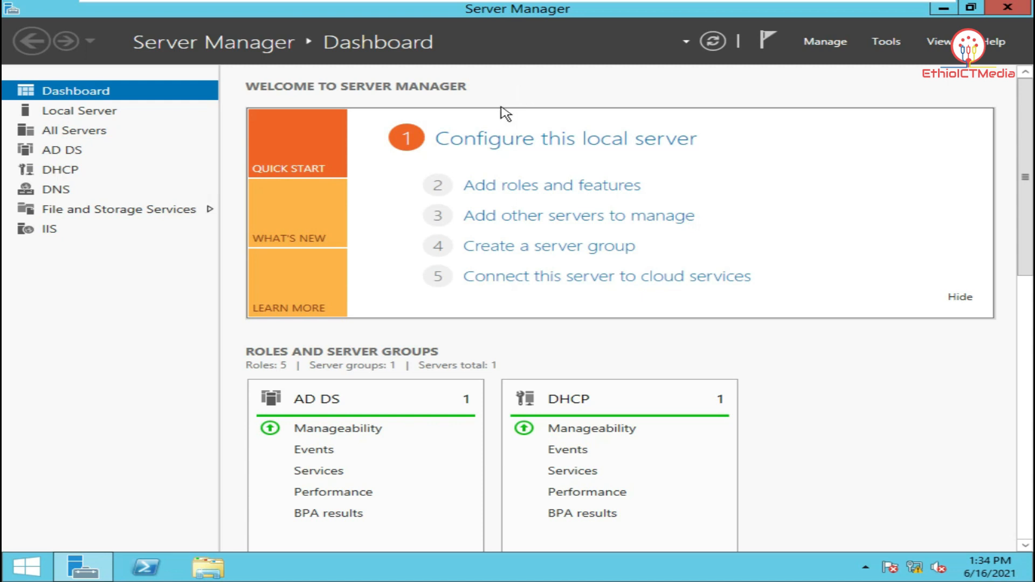
Sign the domain user out through the Start button's Shut down or sign out menu
{"action": "mouse_move", "coordinate": [682, 5]}
{"action": "left_click", "coordinate": [761, 9]}
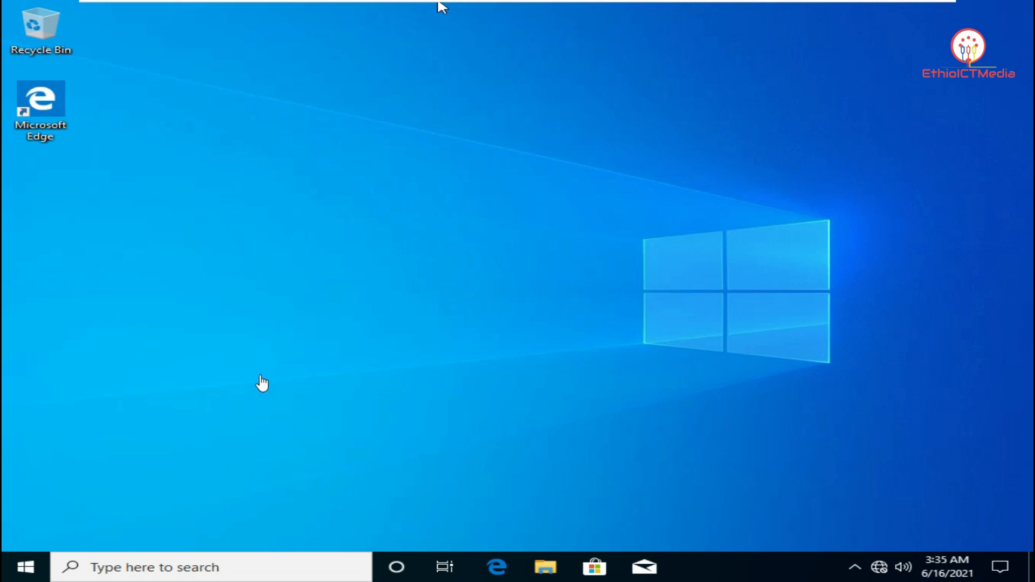
{"action": "left_click", "coordinate": [27, 568]}
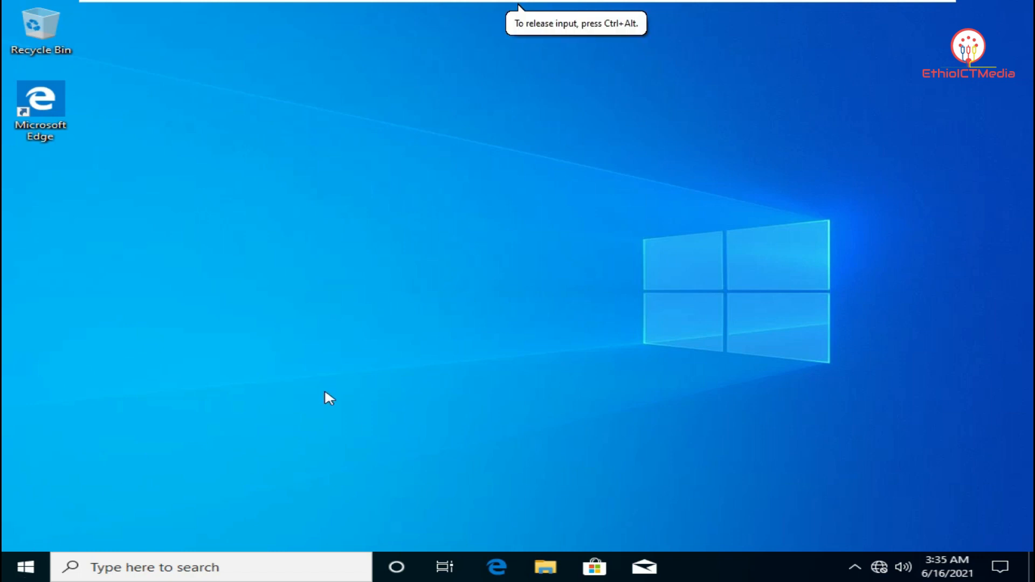
{"action": "right_click", "coordinate": [39, 571]}
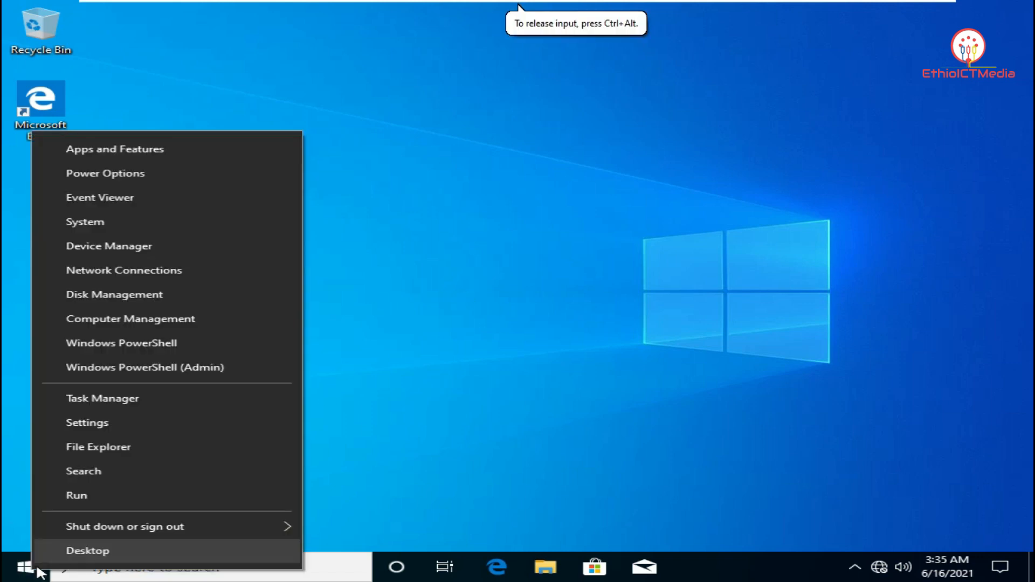
{"action": "mouse_move", "coordinate": [109, 523]}
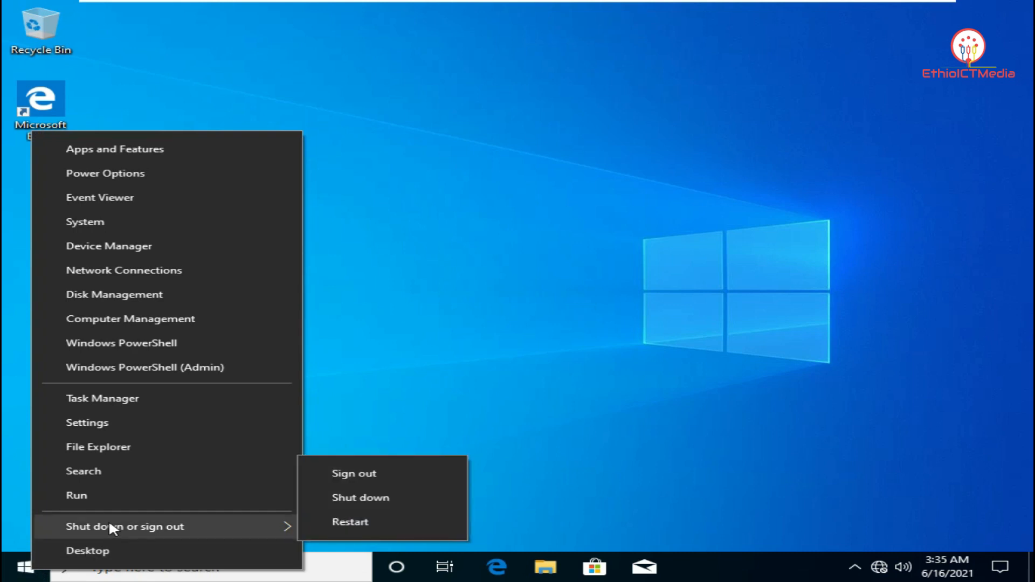
{"action": "left_click", "coordinate": [398, 474]}
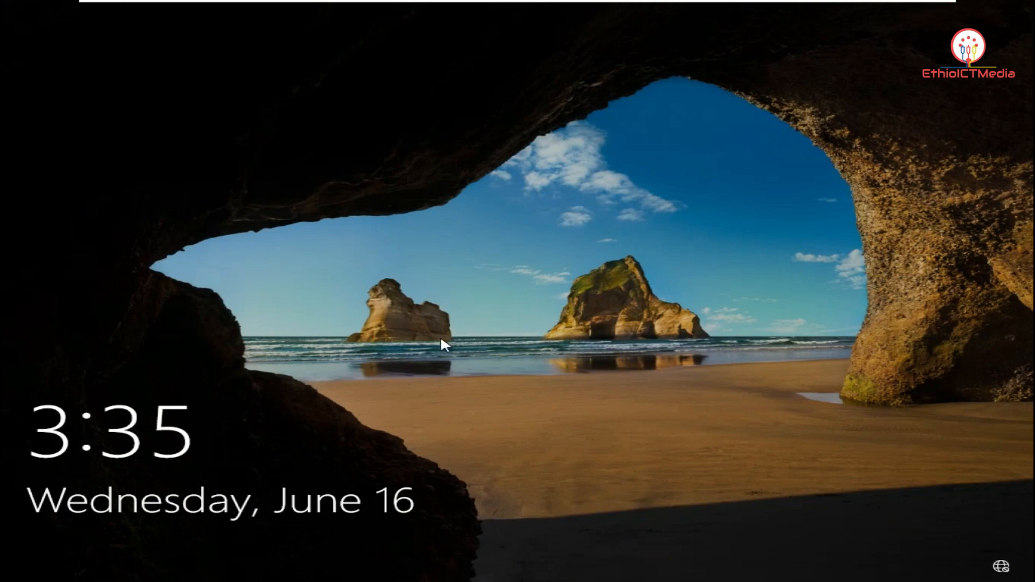
Sign in to Client1 as the local account client1\admin with its password
{"action": "left_click", "coordinate": [443, 347]}
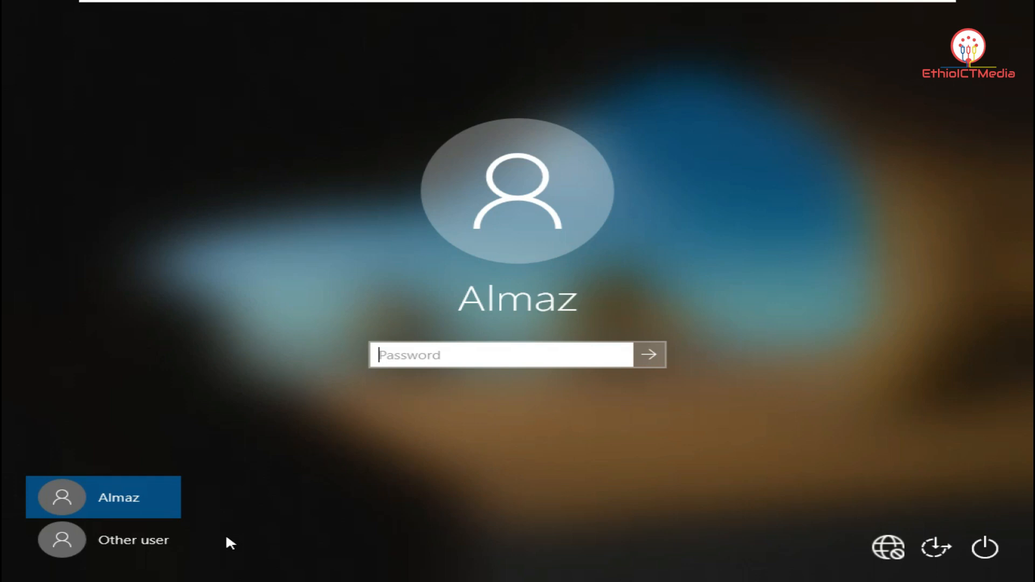
{"action": "left_click", "coordinate": [154, 539]}
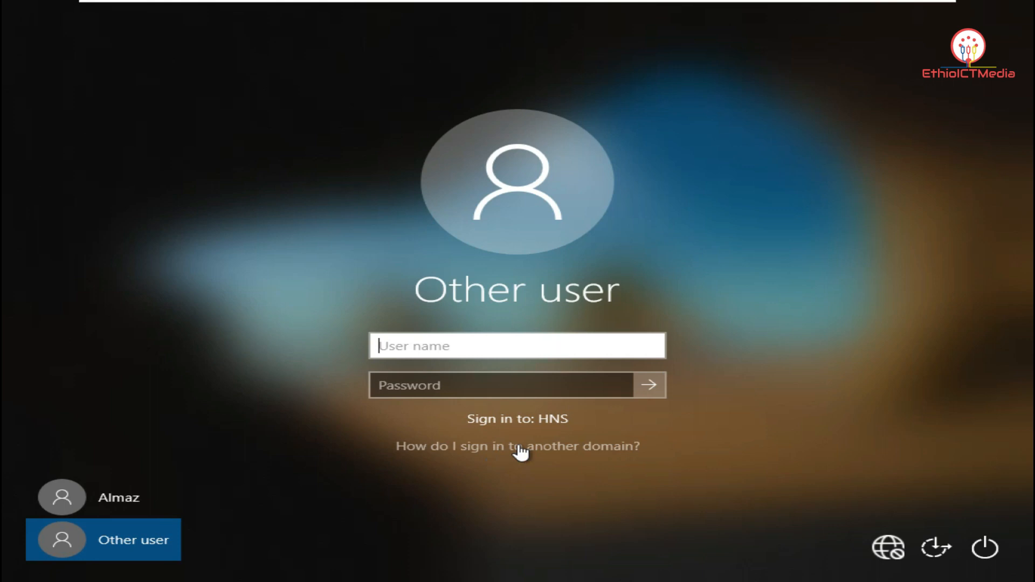
{"action": "left_click", "coordinate": [566, 448]}
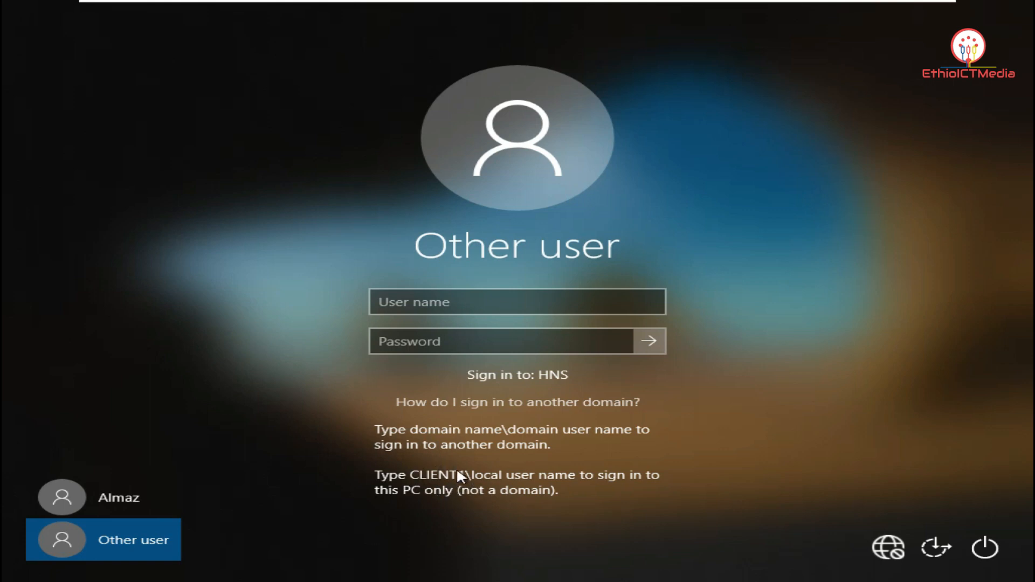
{"action": "left_click", "coordinate": [475, 301]}
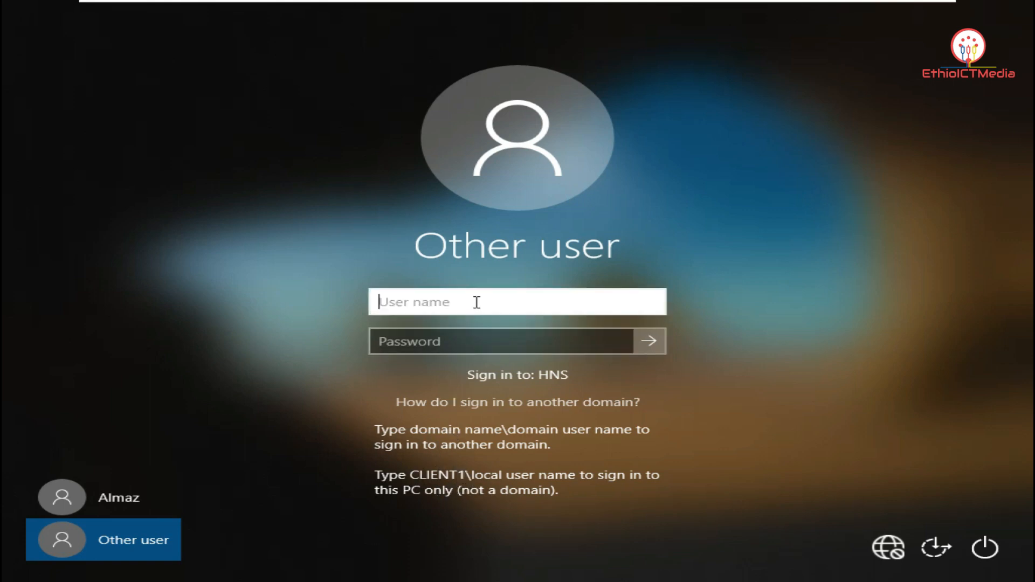
{"action": "type", "text": "client1"}
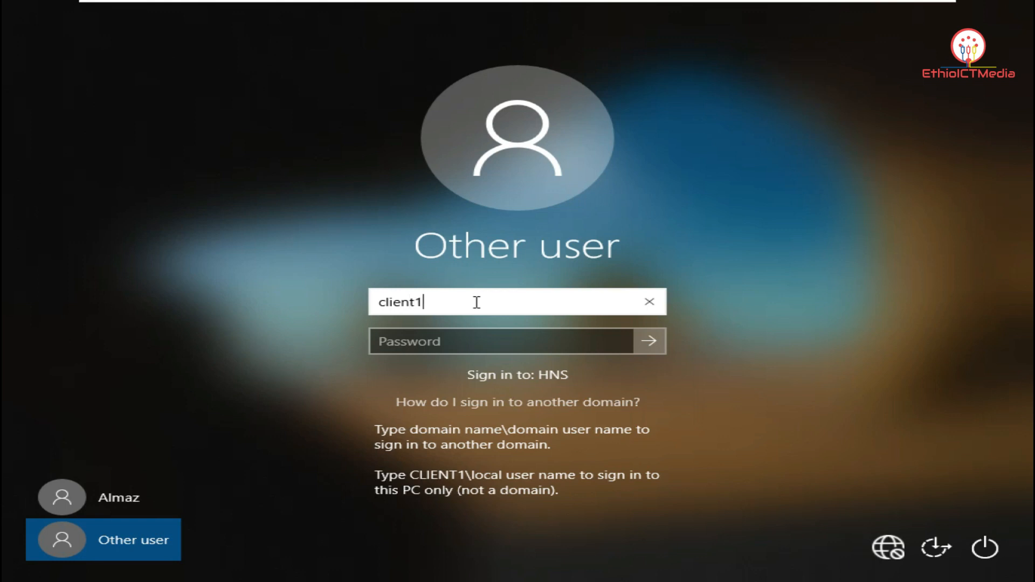
{"action": "type", "text": "\\"}
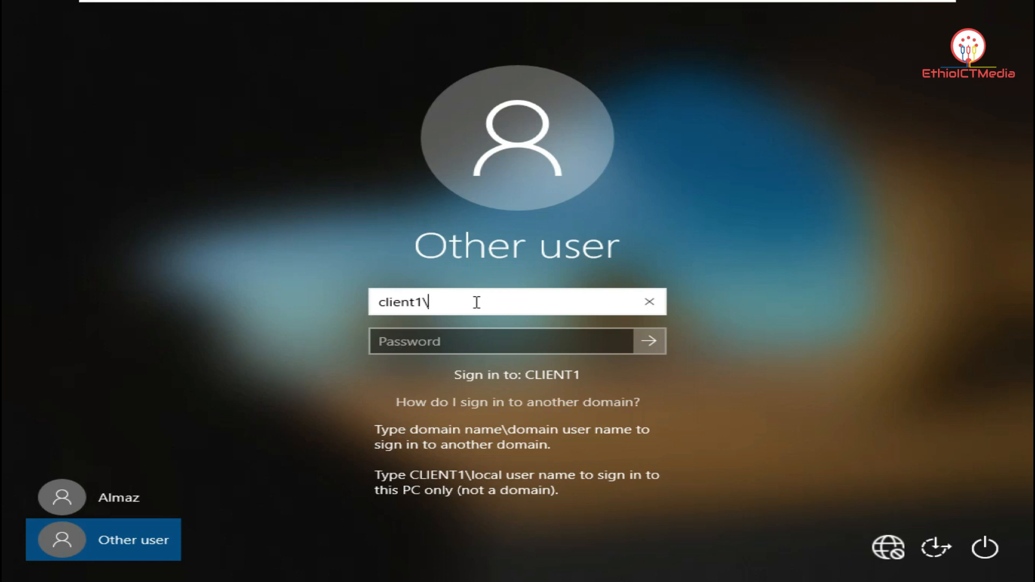
{"action": "type", "text": "admin"}
{"action": "left_click", "coordinate": [477, 340]}
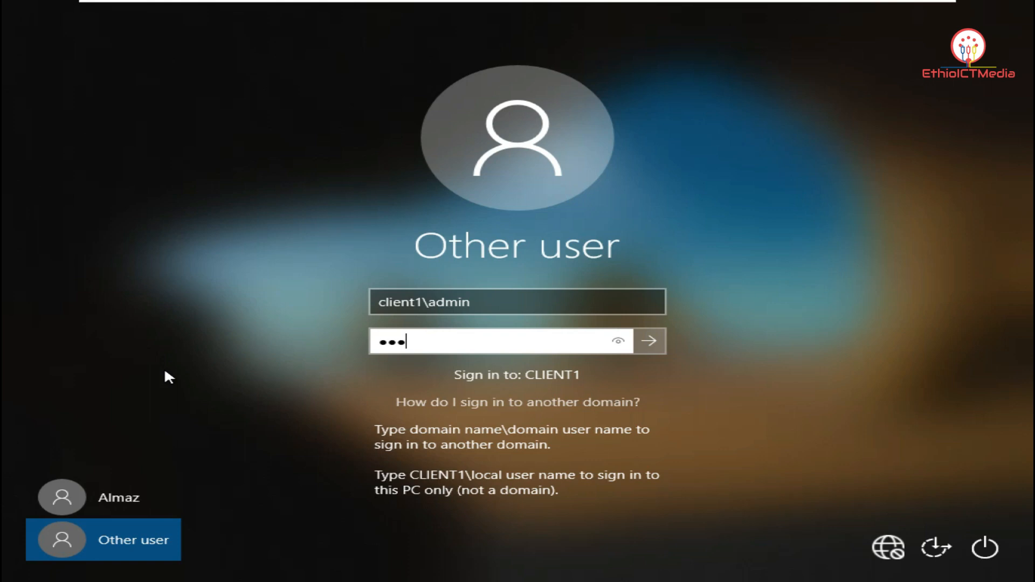
{"action": "key", "text": "Return"}
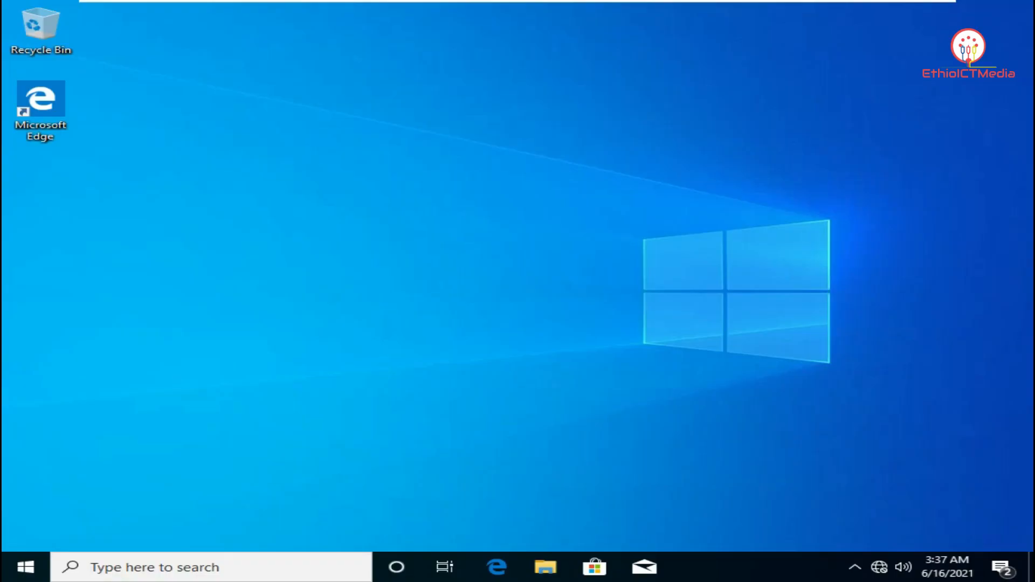
In This PC's system properties, change the membership from the hns.org domain to workgroup AAAA
{"action": "left_click", "coordinate": [551, 579]}
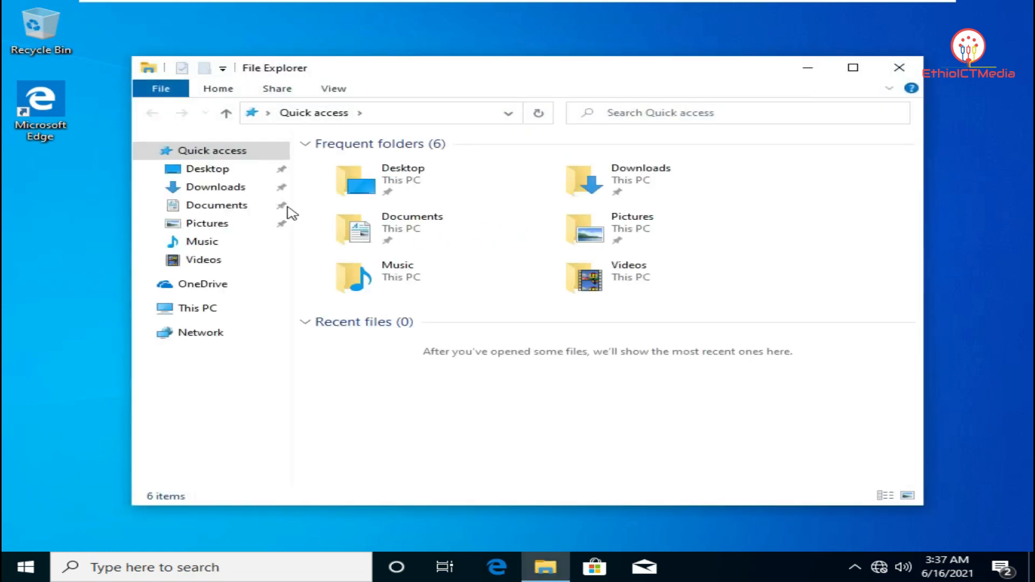
{"action": "right_click", "coordinate": [200, 309]}
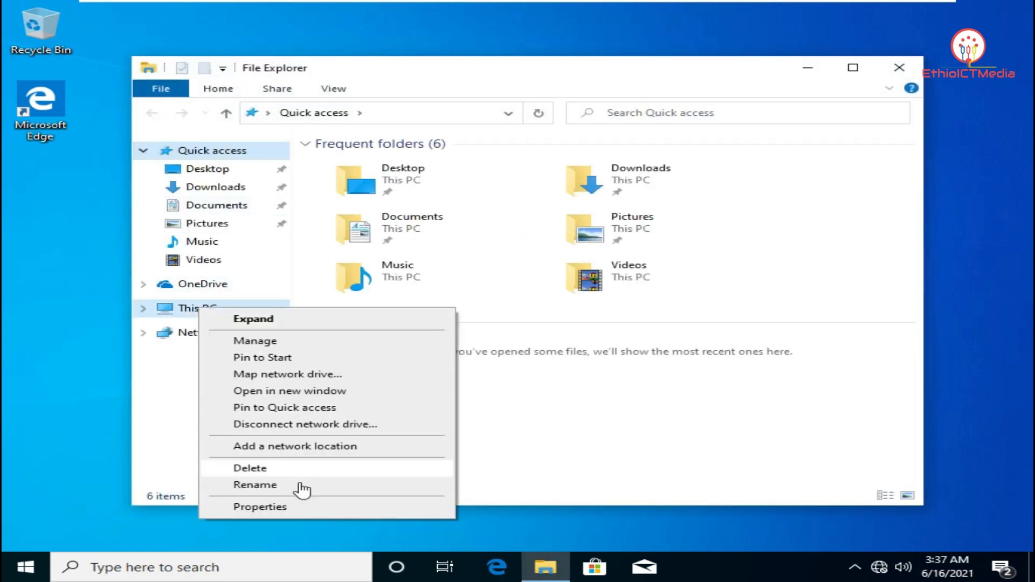
{"action": "left_click", "coordinate": [304, 508]}
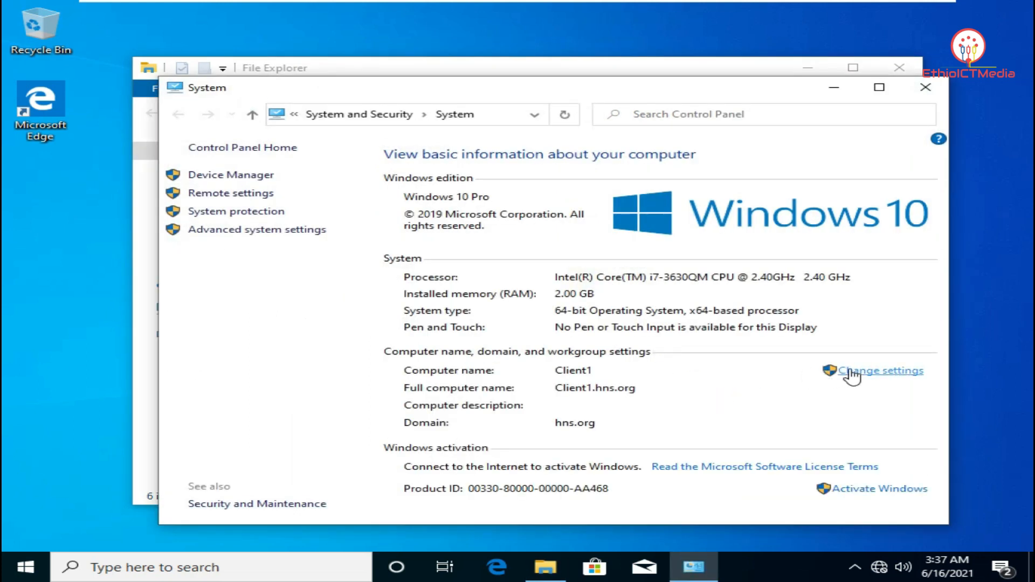
{"action": "left_click", "coordinate": [851, 372]}
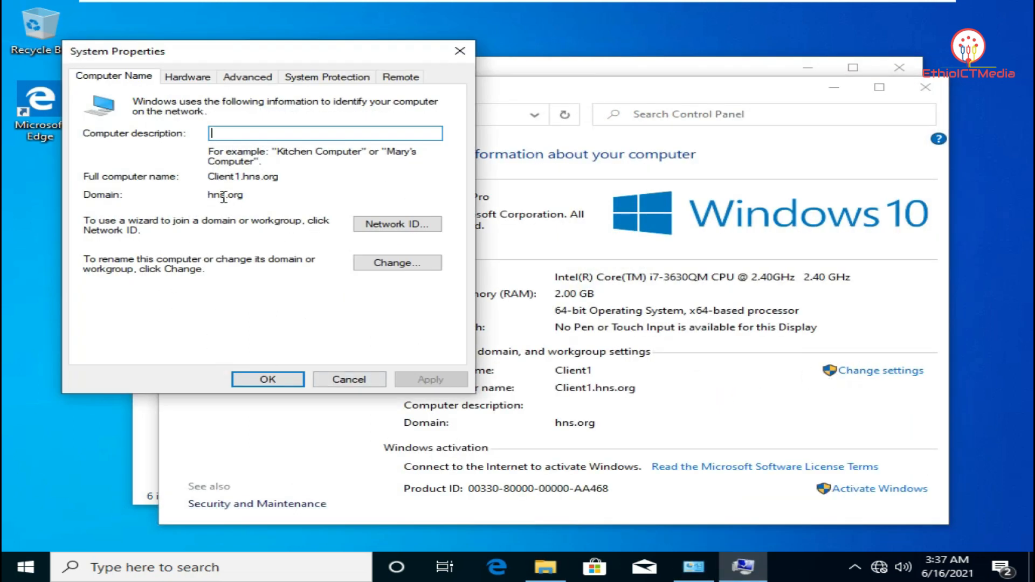
{"action": "left_click", "coordinate": [372, 263]}
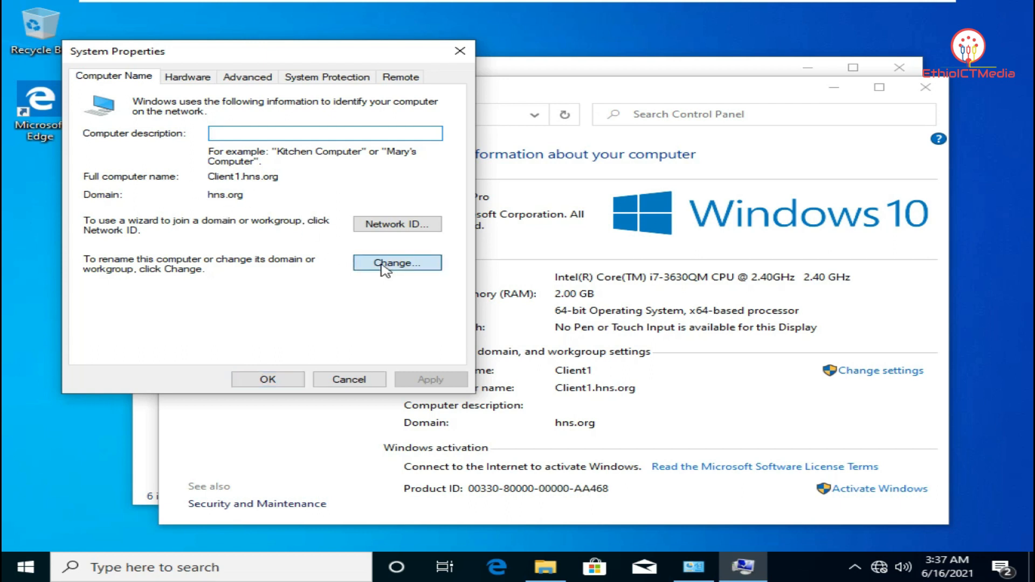
{"action": "left_click", "coordinate": [123, 291]}
{"action": "left_click", "coordinate": [141, 308]}
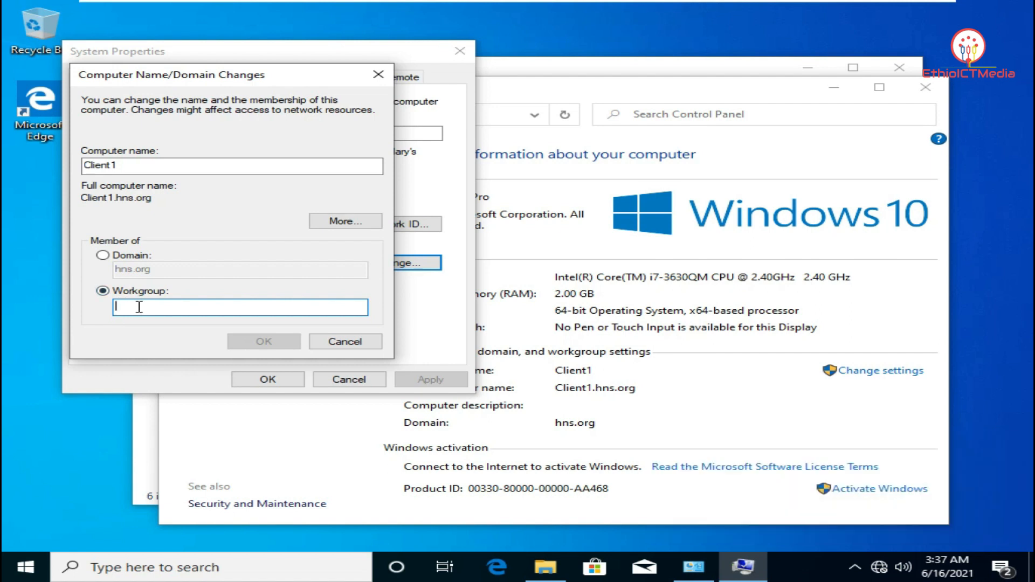
{"action": "type", "text": "AAAA"}
{"action": "left_click", "coordinate": [261, 340]}
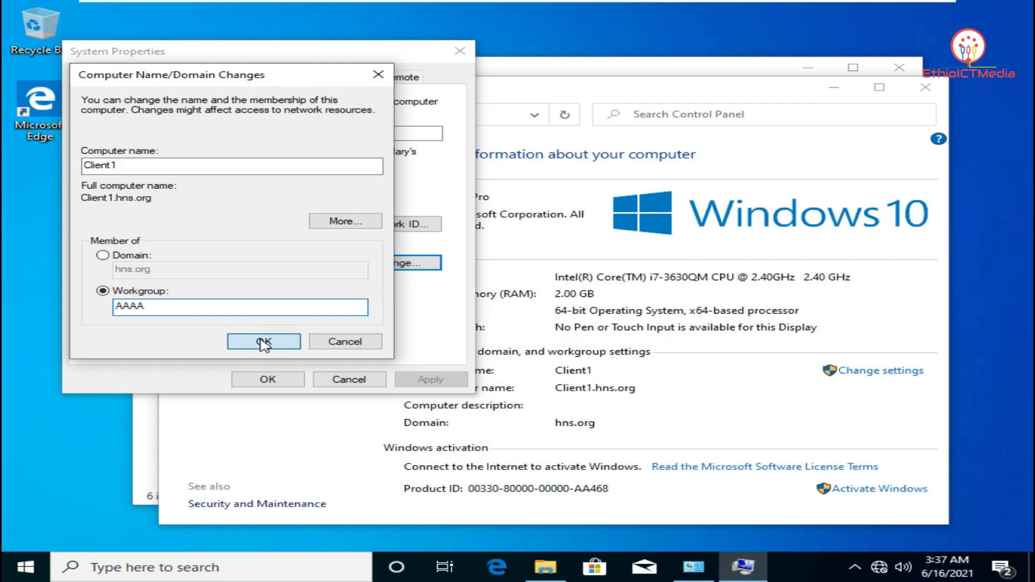
Authorize leaving hns.org with the domain admin credentials, then acknowledge the welcome and restart notices
{"action": "left_click", "coordinate": [573, 341]}
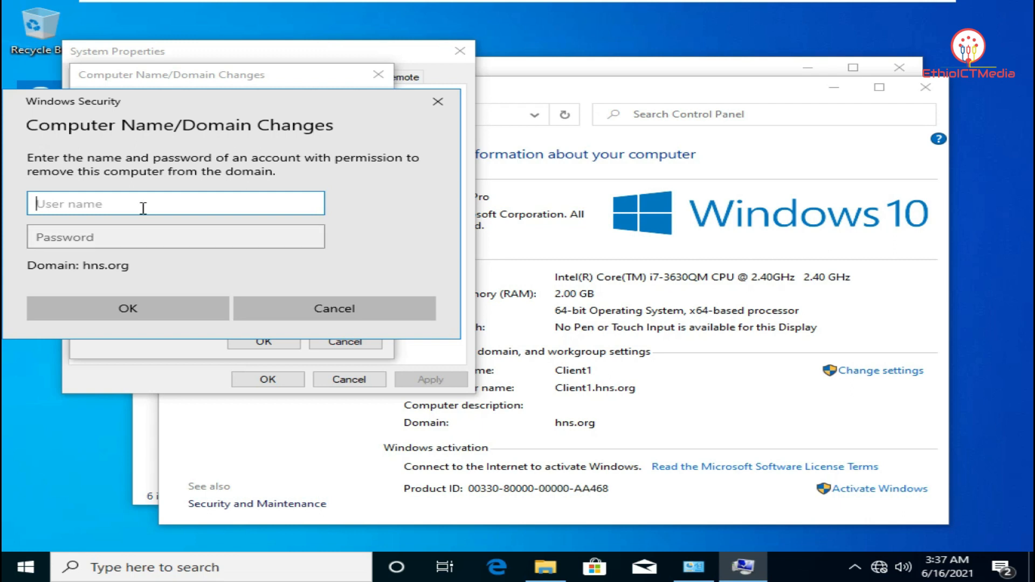
{"action": "type", "text": "admin"}
{"action": "key", "text": "Tab"}
{"action": "type", "text": "•••"}
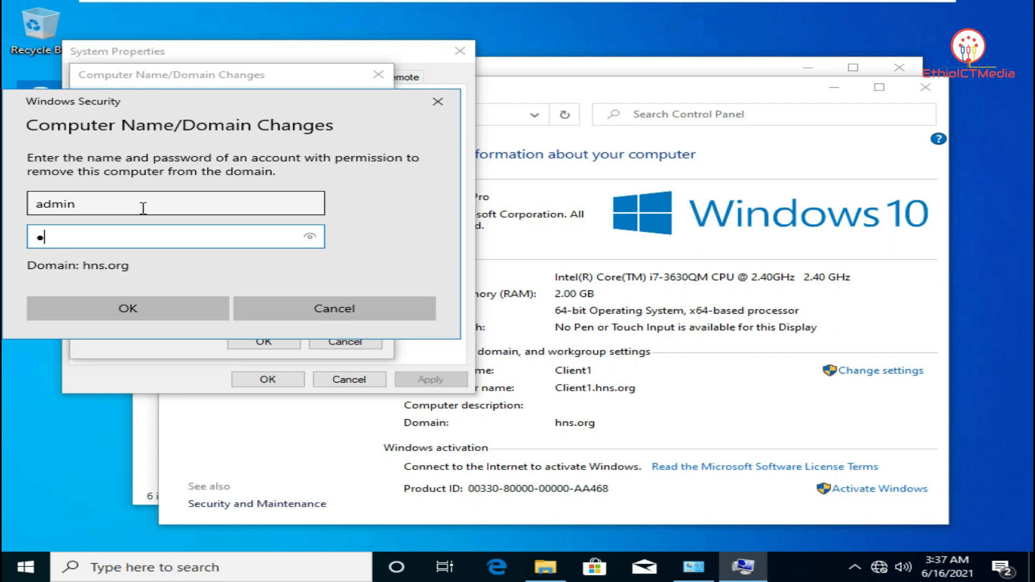
{"action": "key", "text": "Return"}
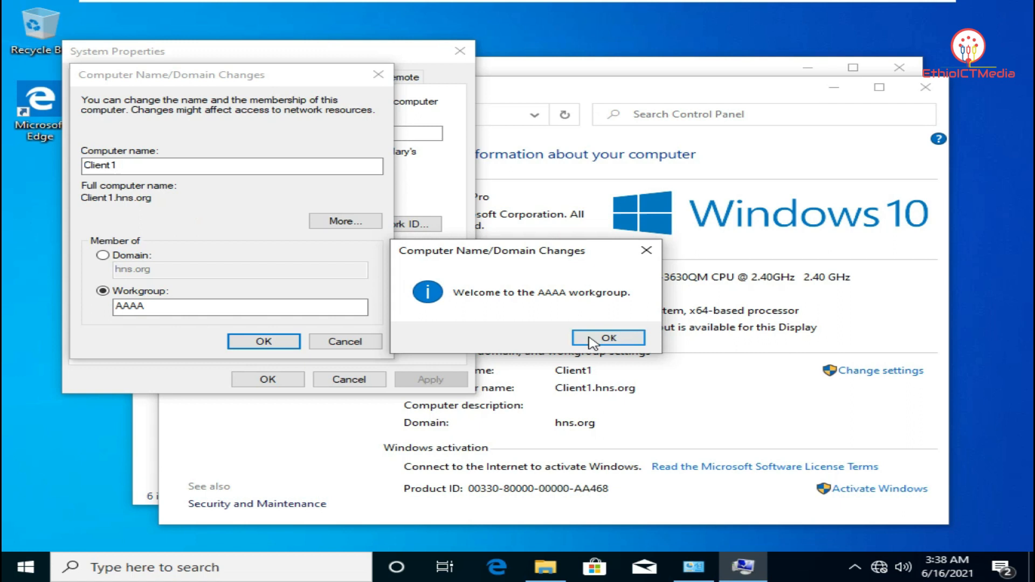
{"action": "left_click", "coordinate": [606, 337]}
{"action": "left_click", "coordinate": [641, 304]}
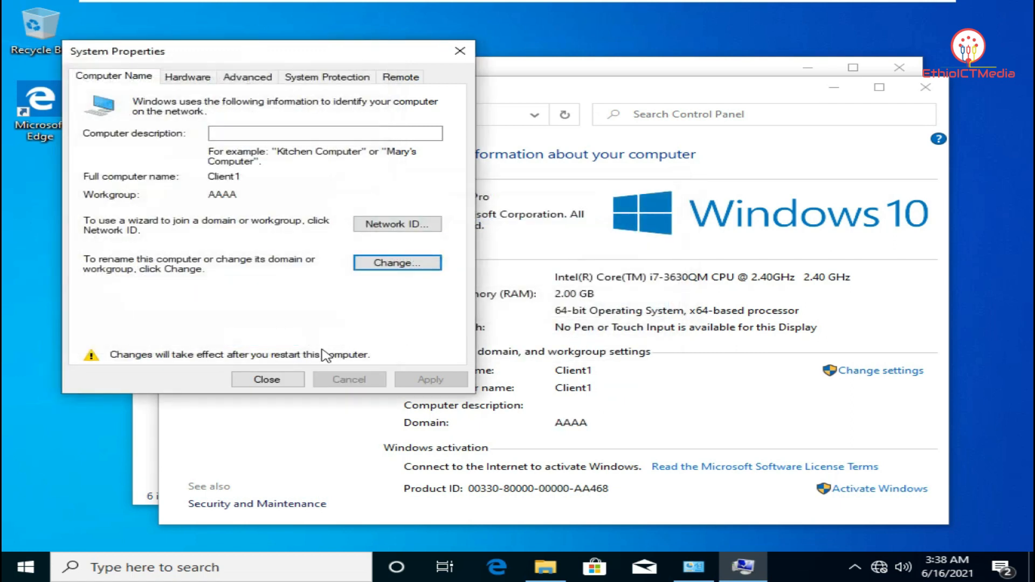
{"action": "left_click", "coordinate": [291, 379]}
Restart Client1 now and switch back to the Windows Server 2012 machine
{"action": "left_click", "coordinate": [522, 300]}
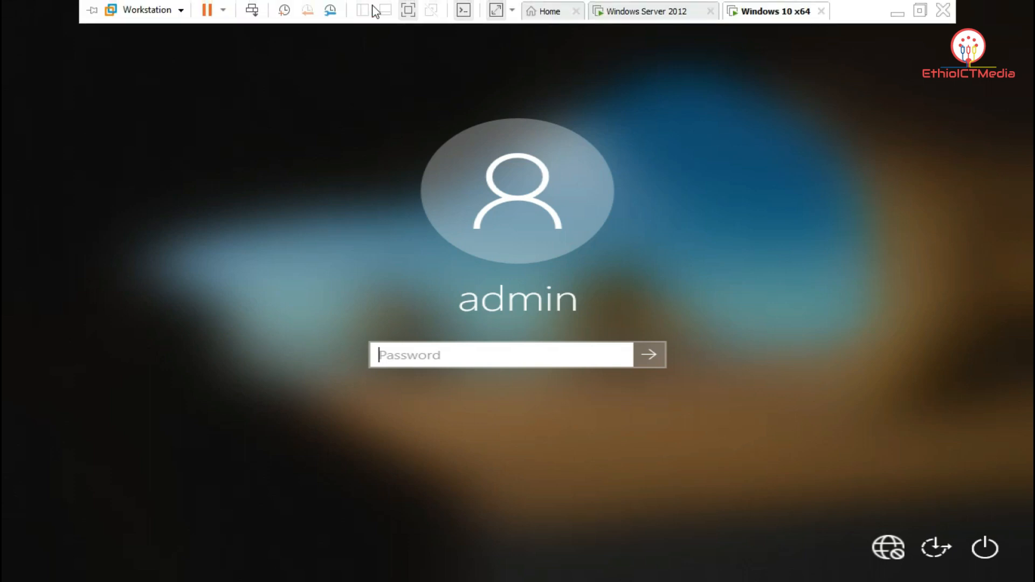
{"action": "left_click", "coordinate": [618, 13]}
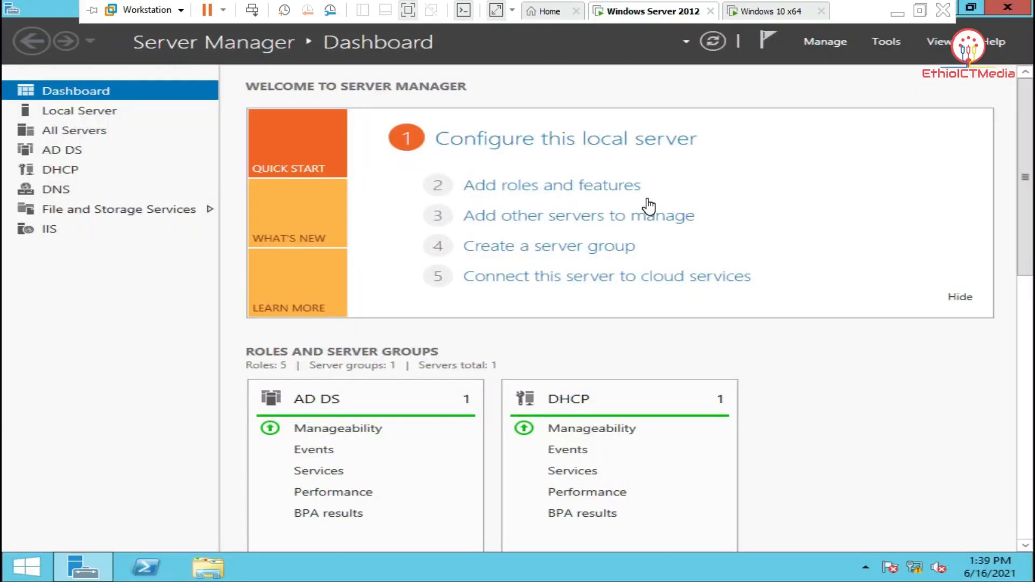